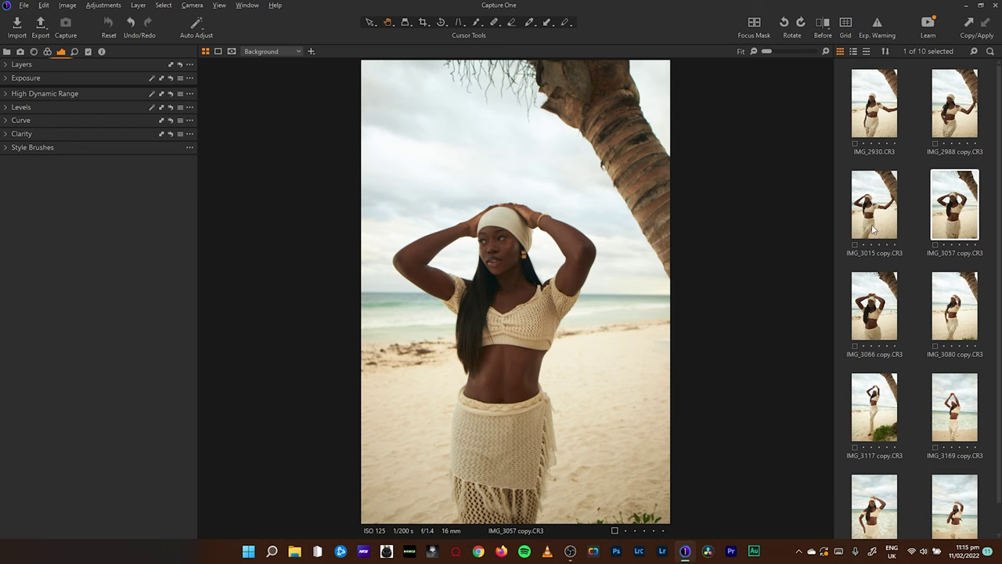
- Compare several of the beach portraits at full view, finishing on IMG_2930
{"action": "left_click", "coordinate": [875, 106]}
{"action": "left_click", "coordinate": [953, 106]}
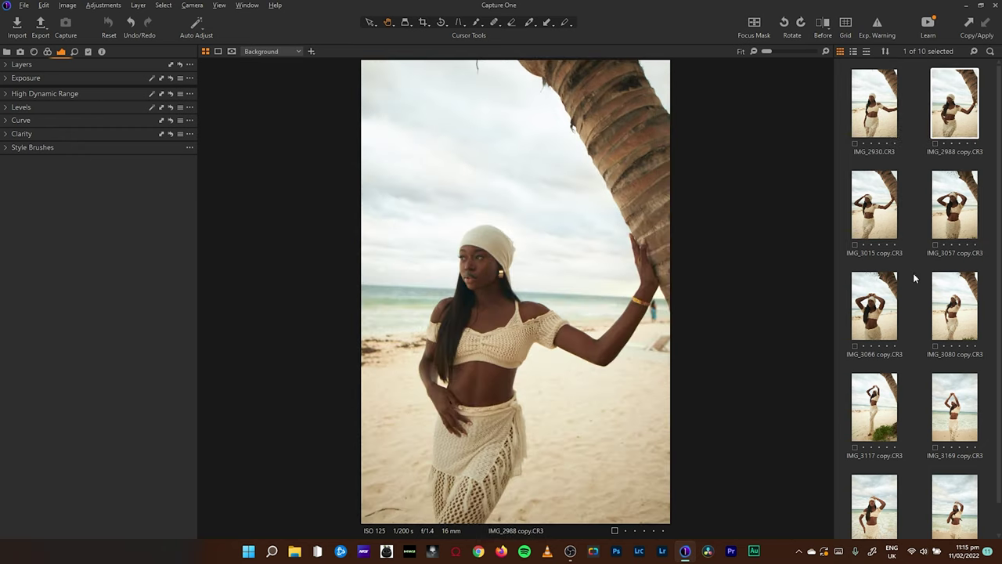
{"action": "left_click", "coordinate": [874, 308]}
{"action": "left_click", "coordinate": [938, 310]}
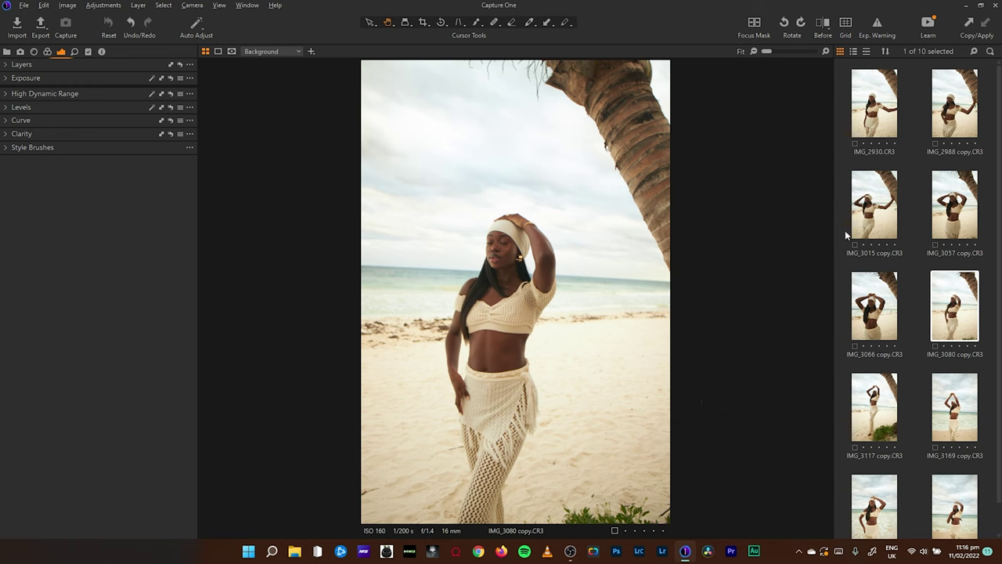
{"action": "left_click", "coordinate": [882, 103]}
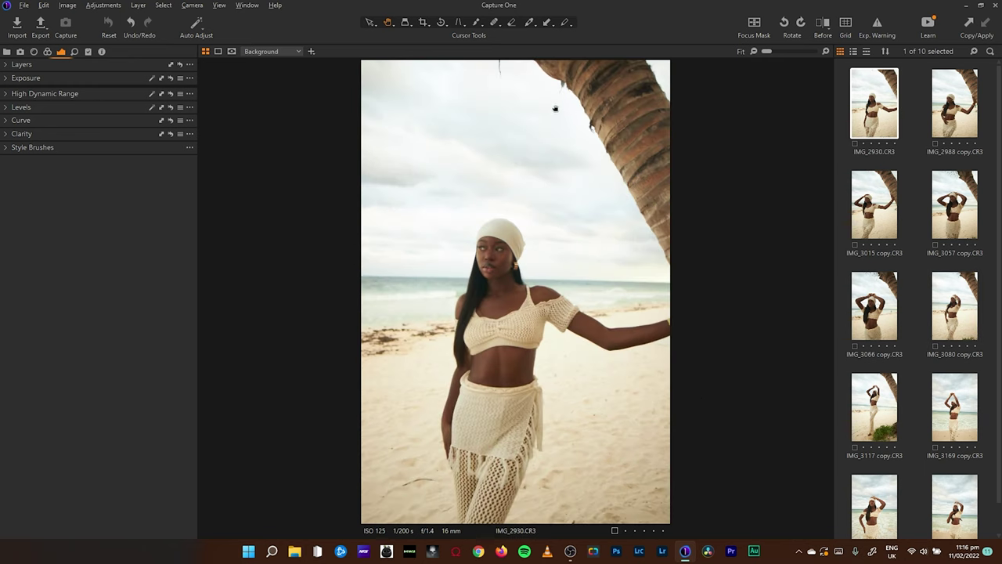
- Show the color adjustment tools and review the portraits across the whole set, from palm tree to shoreline shots
{"action": "left_click", "coordinate": [47, 52]}
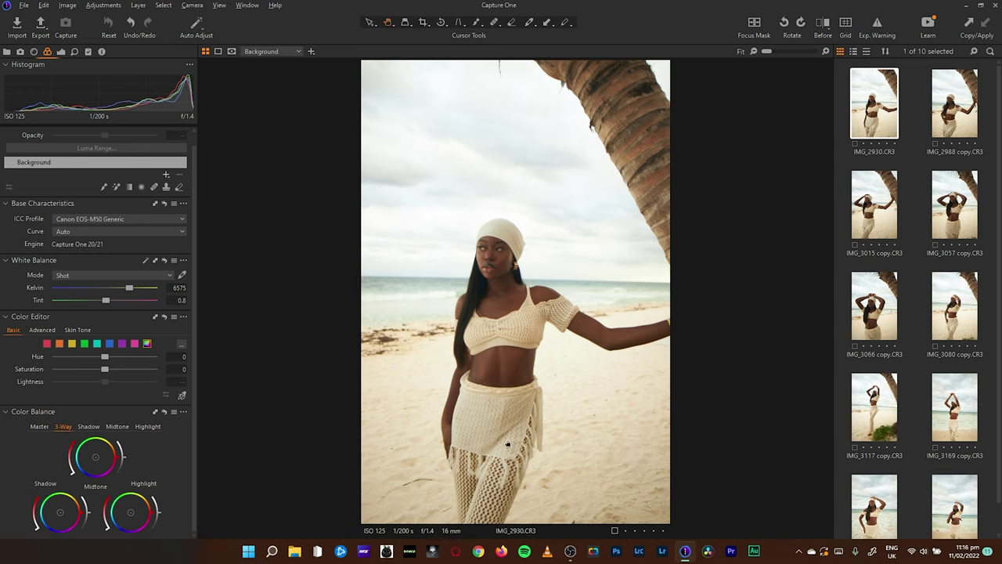
{"action": "left_click", "coordinate": [949, 96]}
{"action": "left_click", "coordinate": [876, 208]}
{"action": "left_click", "coordinate": [962, 208]}
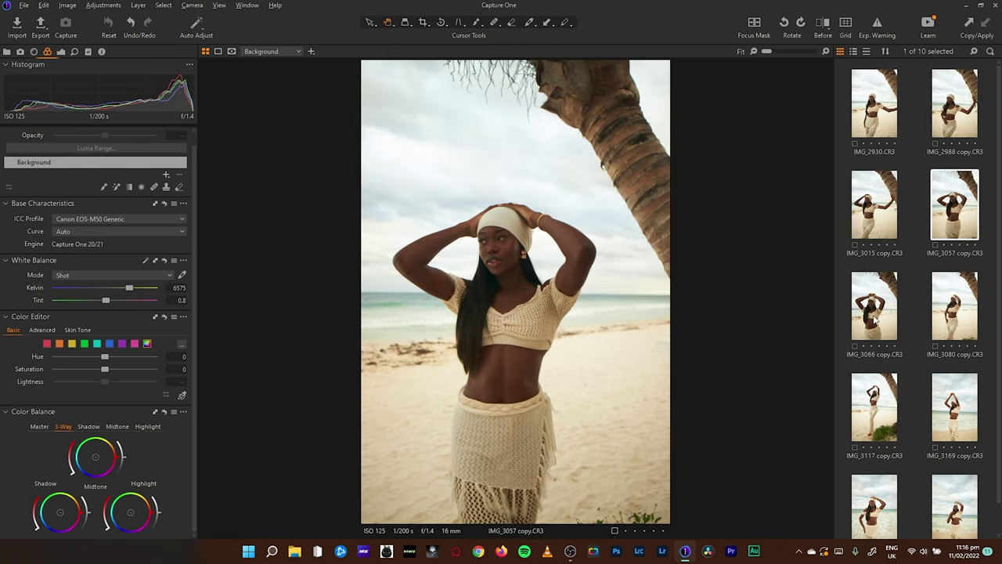
{"action": "left_click", "coordinate": [875, 320]}
{"action": "left_click", "coordinate": [934, 311]}
{"action": "scroll", "coordinate": [995, 302], "scroll_direction": "down", "scroll_amount": 1}
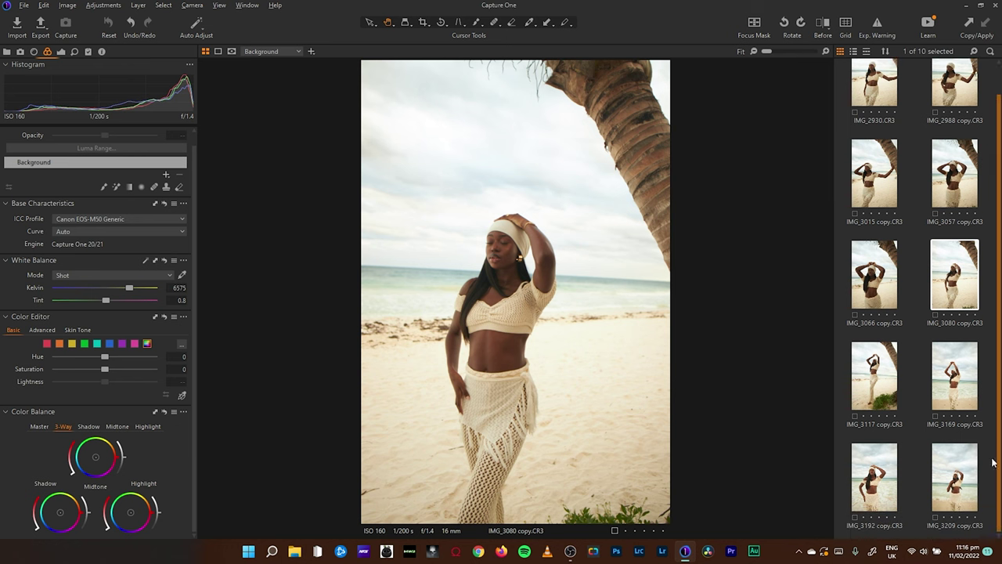
{"action": "left_click", "coordinate": [967, 491]}
{"action": "left_click", "coordinate": [875, 479]}
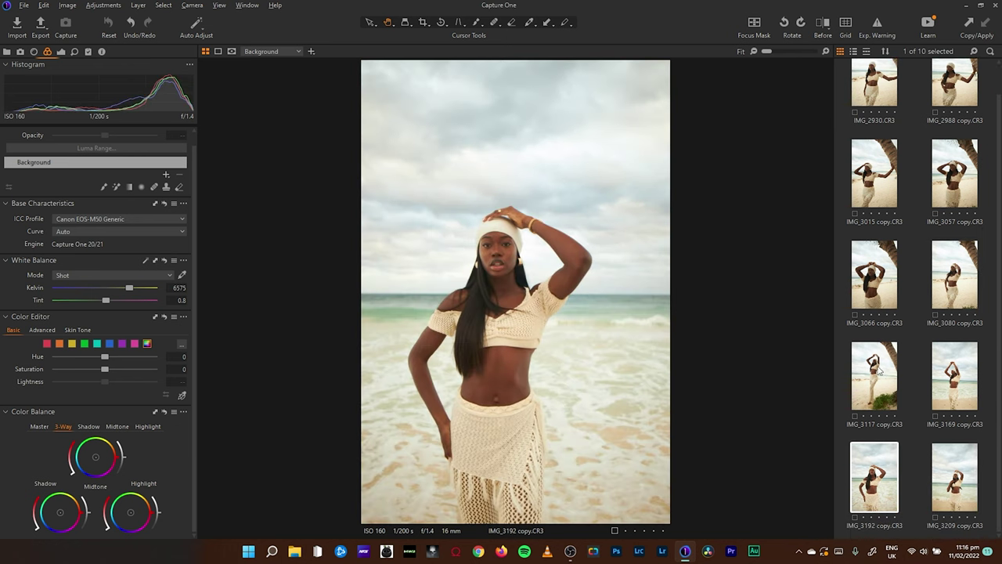
{"action": "left_click", "coordinate": [879, 366]}
{"action": "left_click", "coordinate": [957, 369]}
{"action": "left_click", "coordinate": [874, 391]}
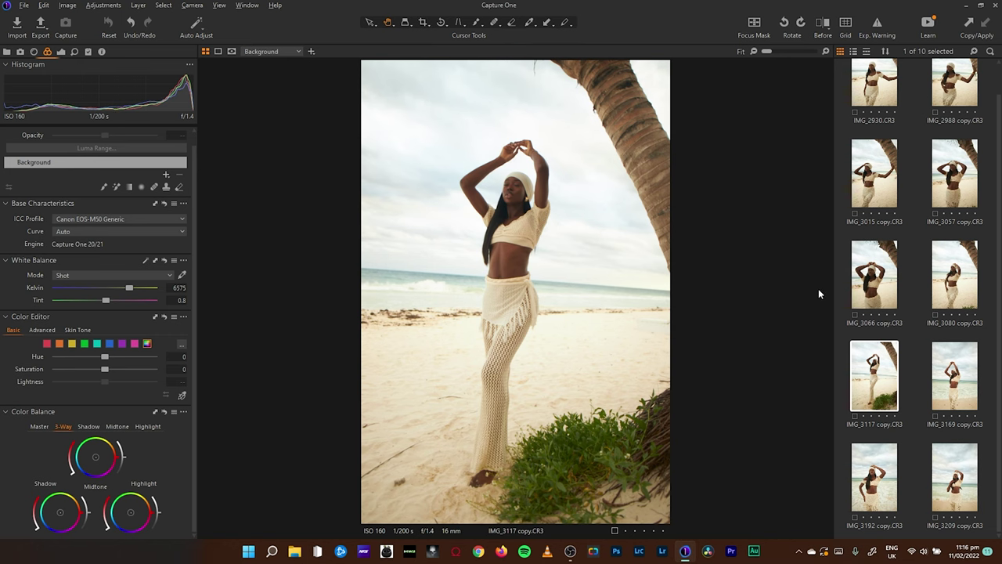
{"action": "left_click", "coordinate": [880, 180]}
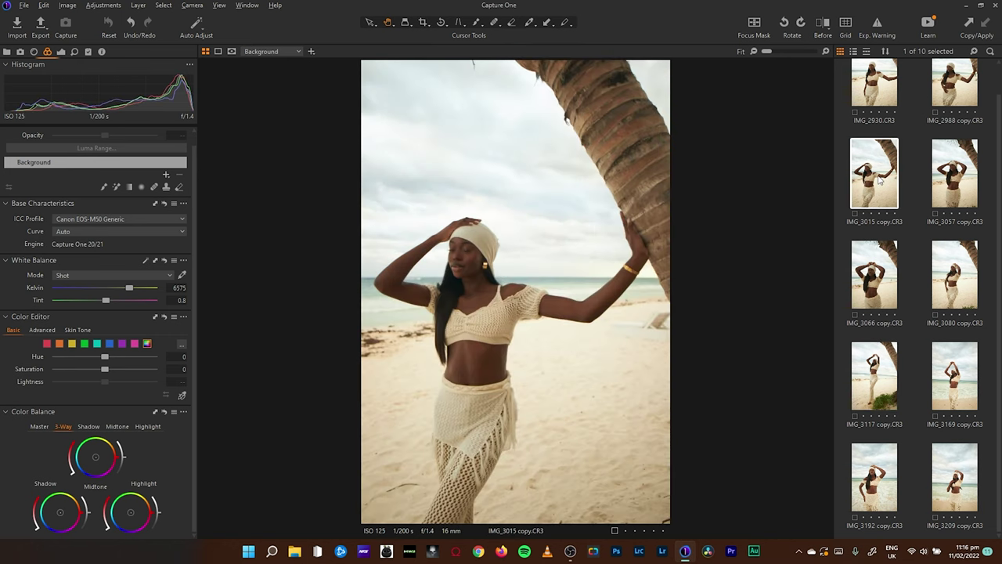
{"action": "left_click", "coordinate": [973, 75]}
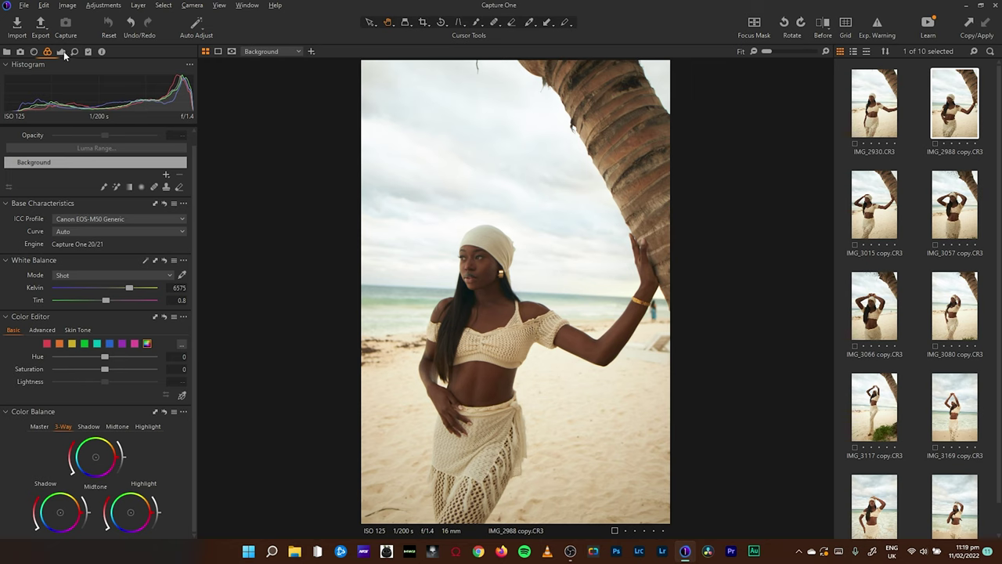
- Compare the palm tree portraits with each other and select IMG_3057 copy for editing
{"action": "left_click", "coordinate": [876, 202]}
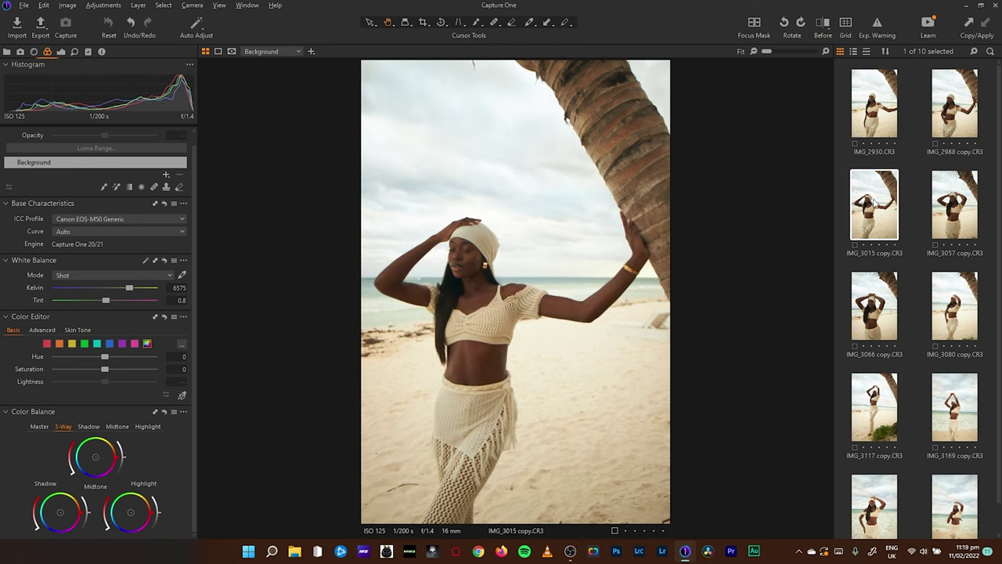
{"action": "left_click", "coordinate": [882, 109]}
{"action": "left_click", "coordinate": [960, 114]}
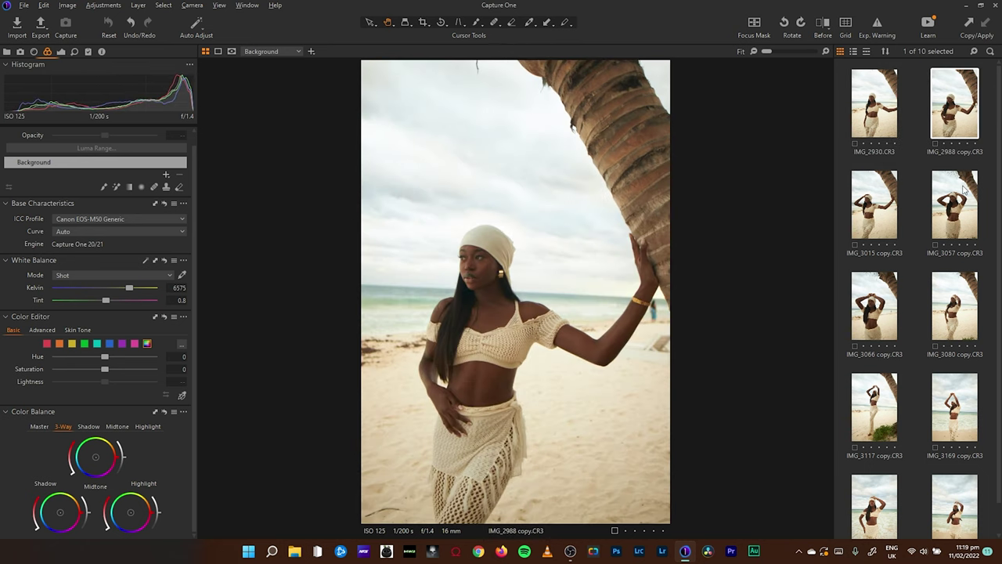
{"action": "left_click", "coordinate": [964, 188]}
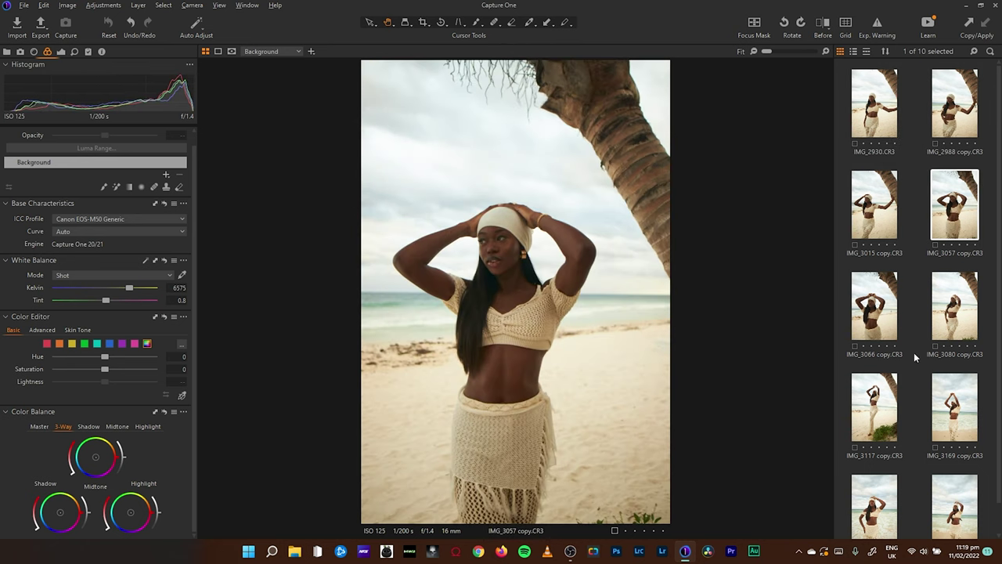
{"action": "left_click", "coordinate": [877, 312]}
{"action": "left_click", "coordinate": [946, 225]}
{"action": "left_click", "coordinate": [874, 321]}
{"action": "left_click", "coordinate": [474, 274]}
{"action": "left_click_drag", "start_coordinate": [520, 300], "coordinate": [634, 409]}
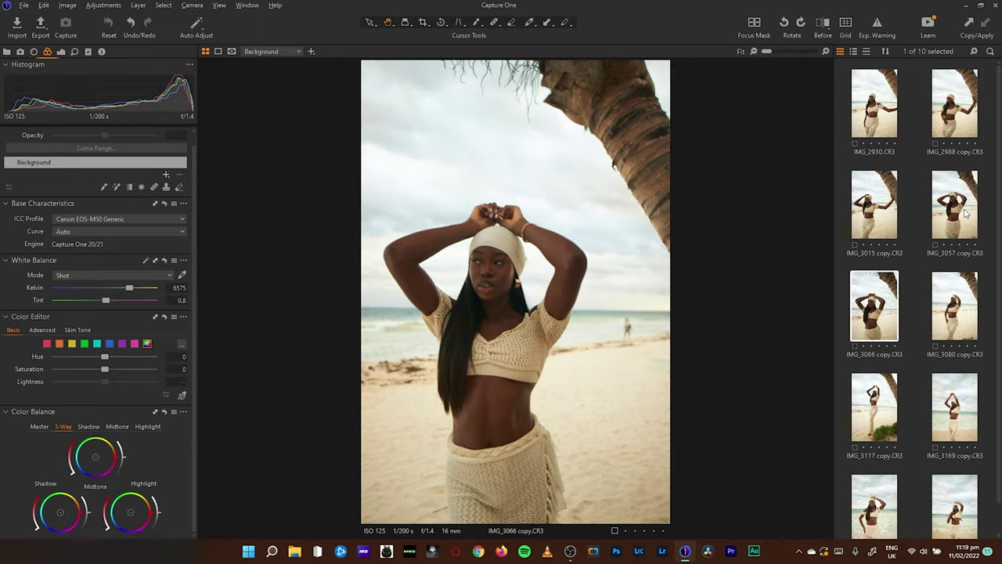
{"action": "left_click", "coordinate": [964, 213]}
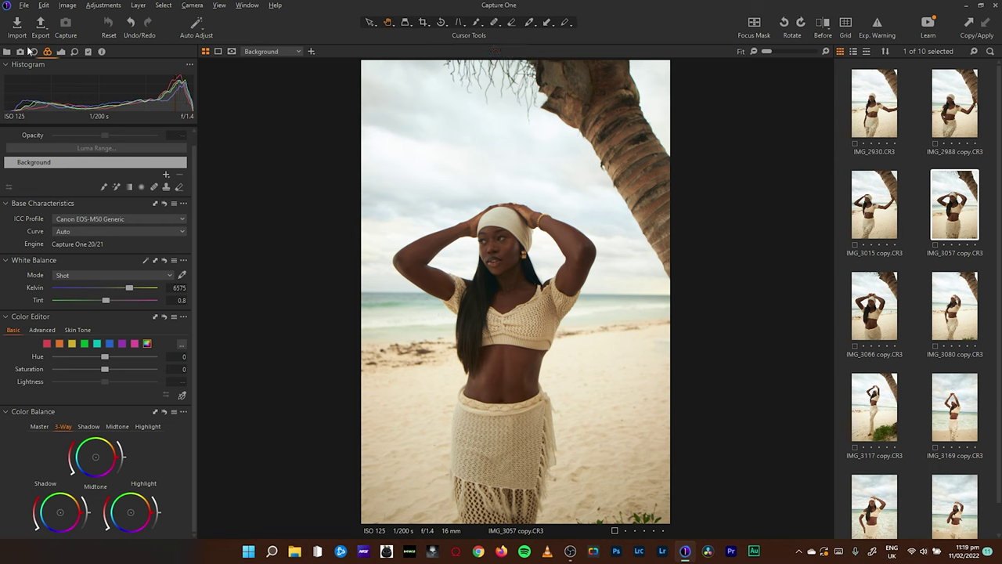
- Set the lens correction distortion to 23, keep light falloff at 0, and dismiss the Auto Rotate hint
{"action": "left_click", "coordinate": [34, 52]}
{"action": "left_click_drag", "start_coordinate": [54, 171], "coordinate": [15, 174]}
{"action": "double_click", "coordinate": [67, 169]}
{"action": "mouse_move", "coordinate": [56, 146]}
{"action": "left_mouse_down"}
{"action": "mouse_move", "coordinate": [175, 152]}
{"action": "mouse_move", "coordinate": [74, 150]}
{"action": "left_mouse_up"}
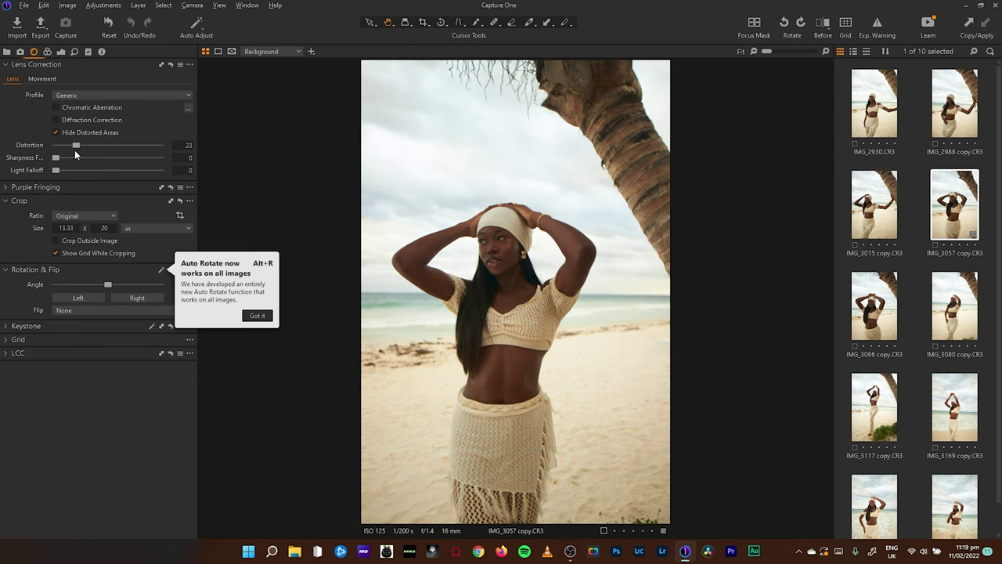
{"action": "left_click", "coordinate": [256, 316]}
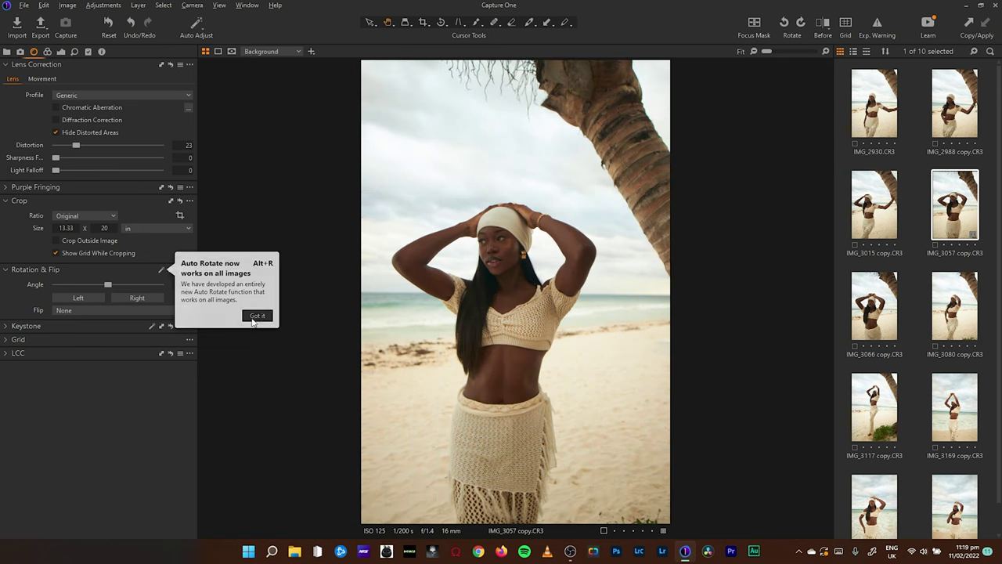
- Expand the Exposure, High Dynamic Range and Levels tools and set the RGB Levels shadow input to 7
{"action": "left_click", "coordinate": [61, 52]}
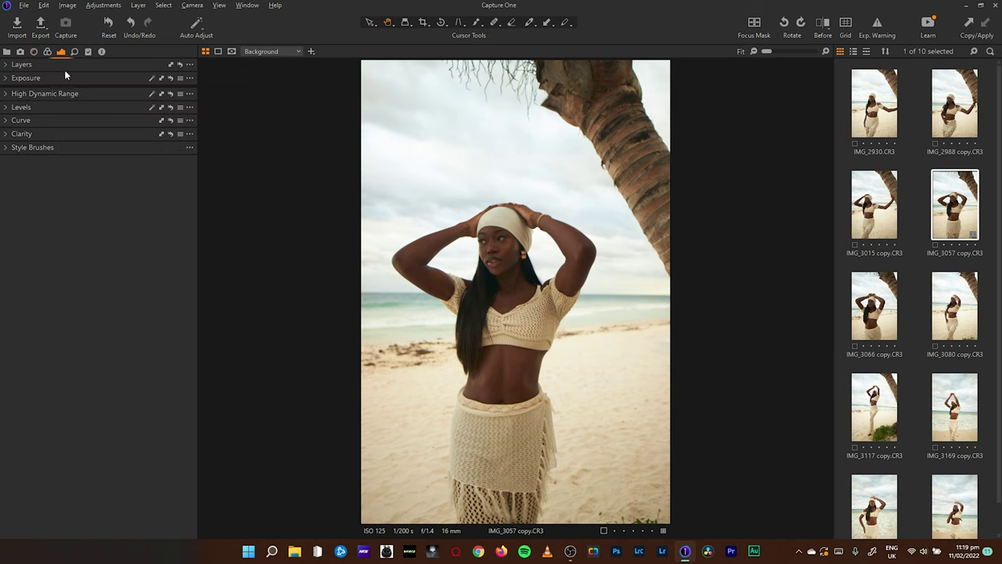
{"action": "left_click", "coordinate": [7, 79]}
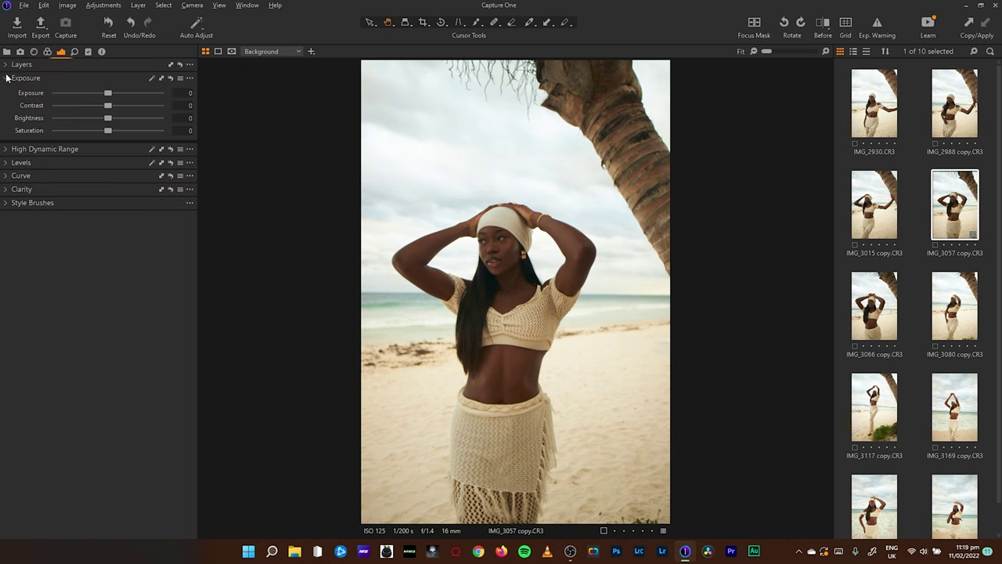
{"action": "left_click", "coordinate": [7, 151]}
{"action": "left_click", "coordinate": [6, 221]}
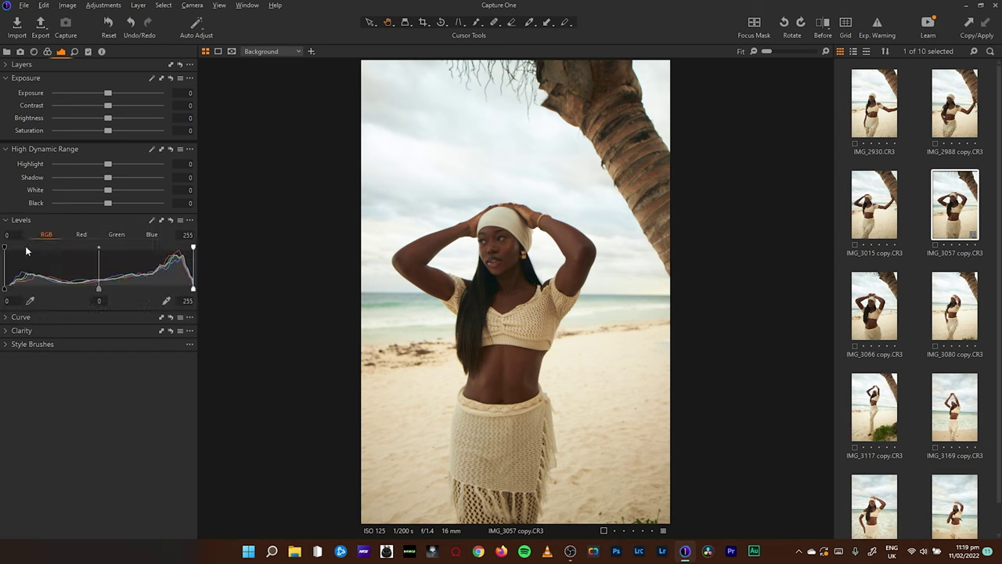
{"action": "left_click_drag", "start_coordinate": [9, 291], "coordinate": [10, 292]}
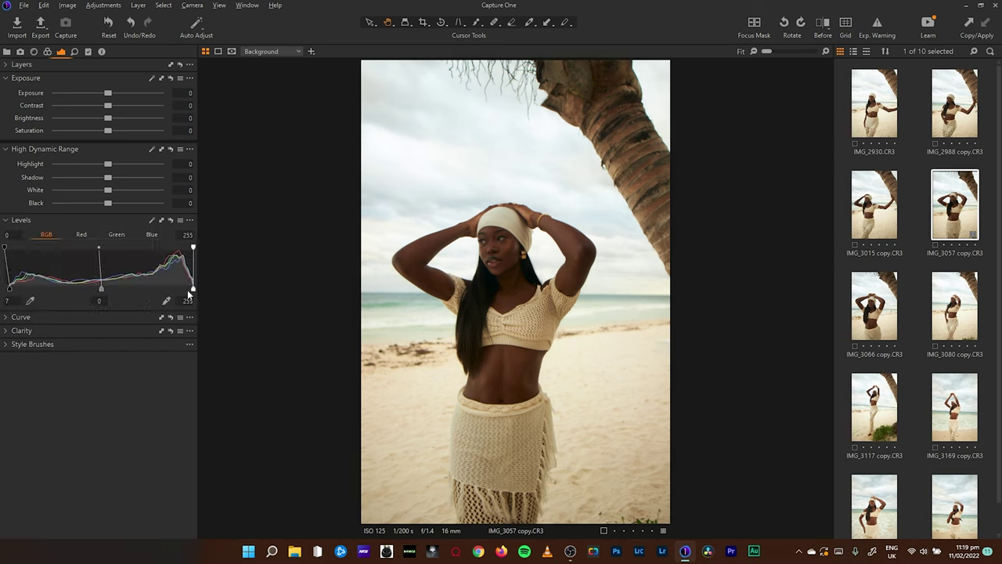
- Reduce Highlight to -49 and White to about -32, and set the RGB Levels highlight input to 233
{"action": "left_click_drag", "start_coordinate": [108, 164], "coordinate": [54, 177]}
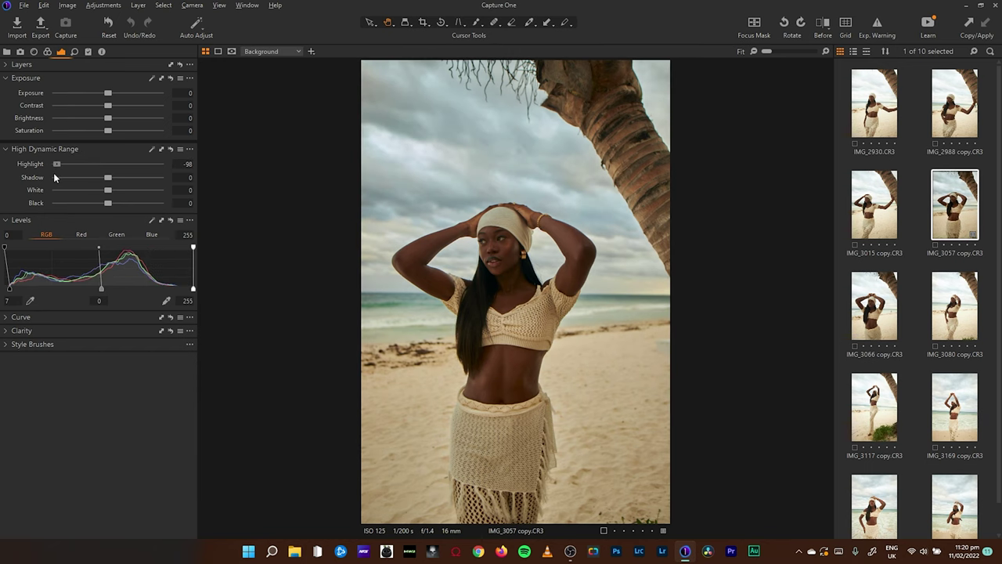
{"action": "left_click_drag", "start_coordinate": [54, 177], "coordinate": [55, 177]}
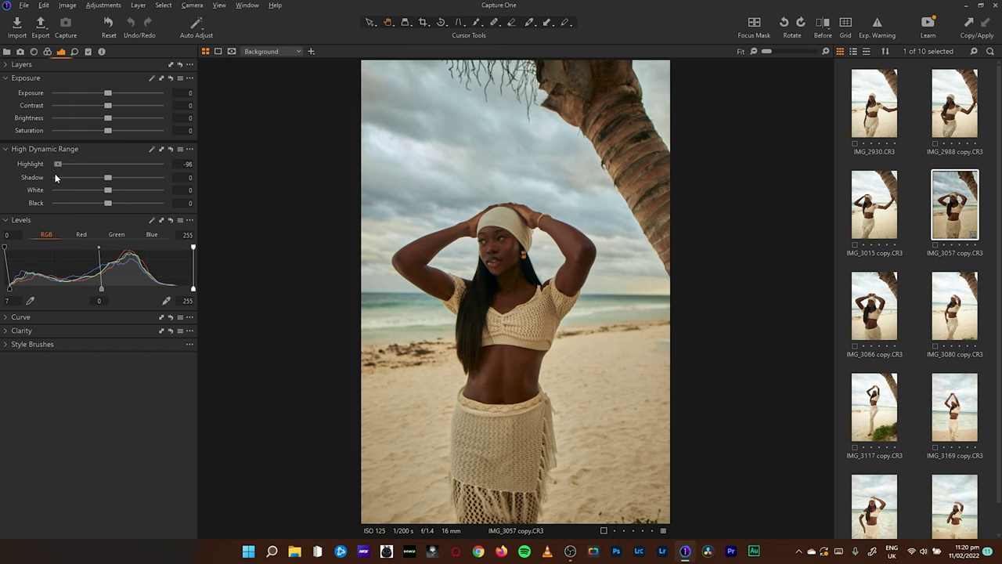
{"action": "mouse_move", "coordinate": [192, 293]}
{"action": "left_mouse_down"}
{"action": "mouse_move", "coordinate": [172, 293]}
{"action": "mouse_move", "coordinate": [181, 290]}
{"action": "left_mouse_up"}
{"action": "left_click_drag", "start_coordinate": [72, 165], "coordinate": [85, 173]}
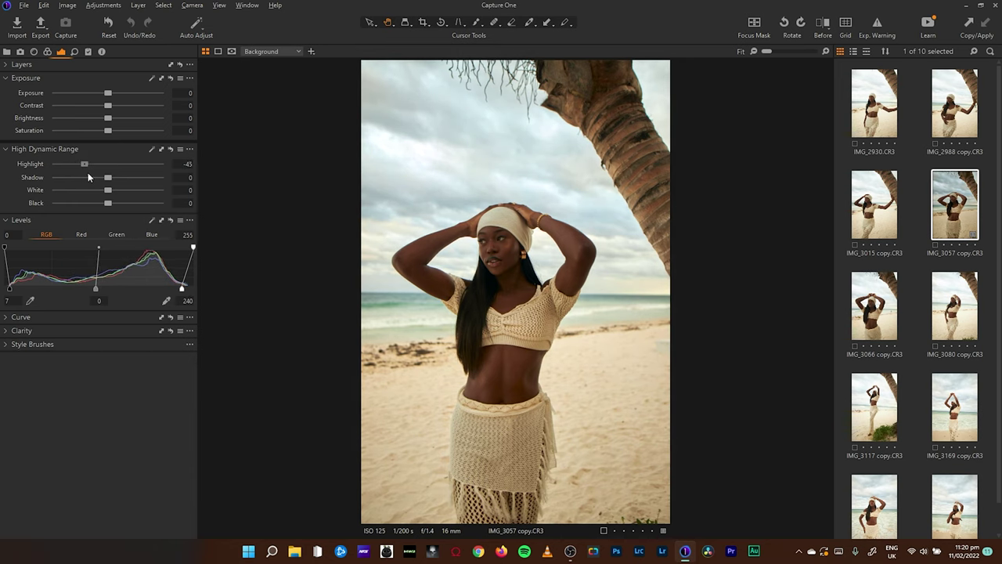
{"action": "left_click_drag", "start_coordinate": [185, 288], "coordinate": [177, 289]}
{"action": "mouse_move", "coordinate": [110, 192]}
{"action": "left_mouse_down"}
{"action": "mouse_move", "coordinate": [85, 190]}
{"action": "mouse_move", "coordinate": [93, 191]}
{"action": "left_mouse_up"}
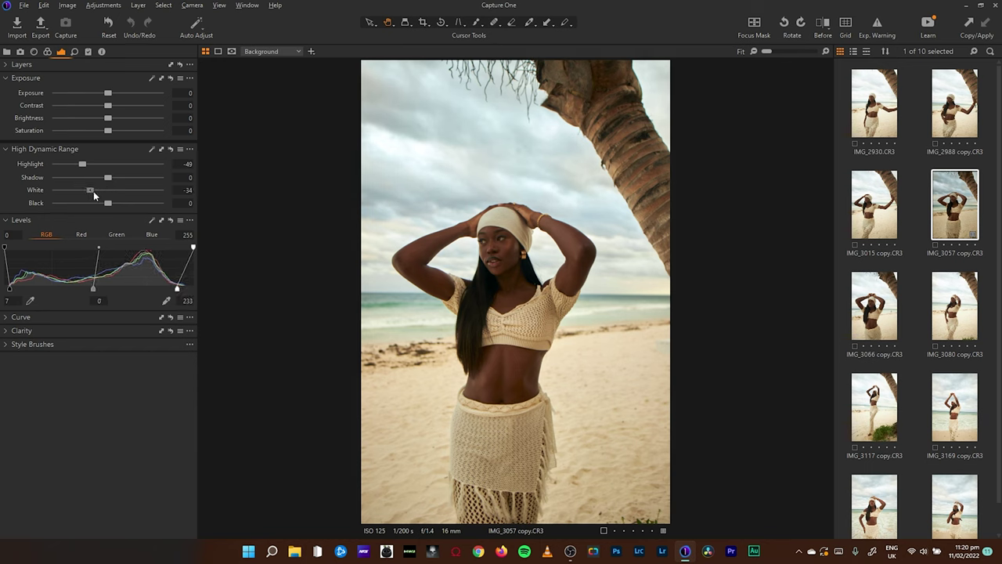
- Compare the photo with its unedited version and inspect the face at 100% before returning to the full view
{"action": "left_click", "coordinate": [823, 25]}
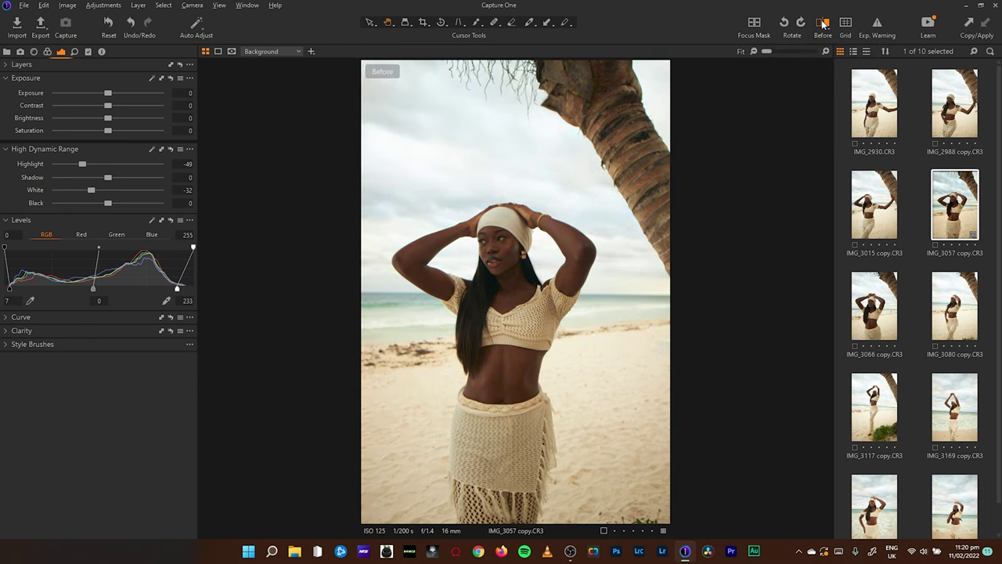
{"action": "left_click", "coordinate": [823, 25]}
{"action": "left_click", "coordinate": [487, 259]}
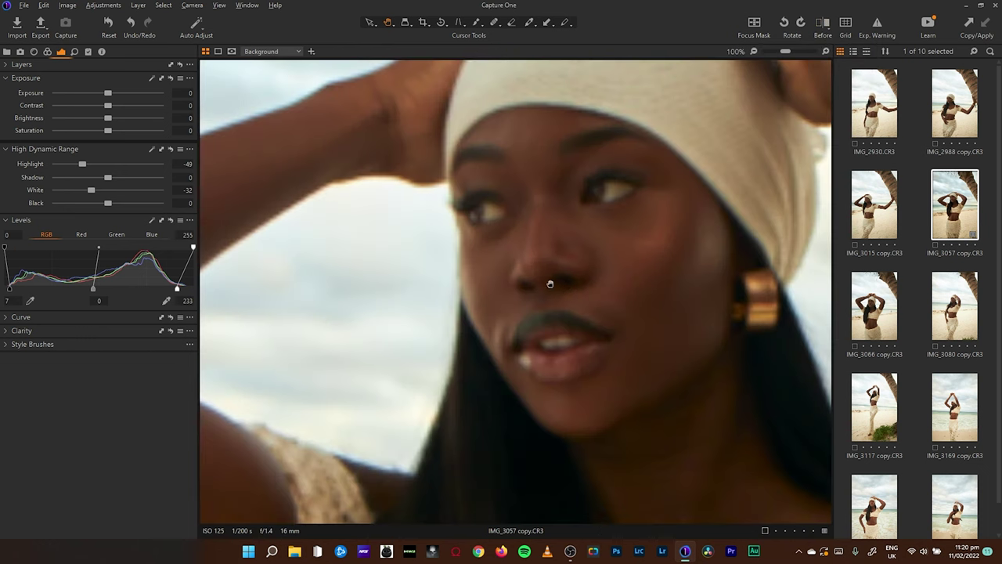
{"action": "left_click_drag", "start_coordinate": [652, 311], "coordinate": [595, 313]}
{"action": "left_click", "coordinate": [596, 313]}
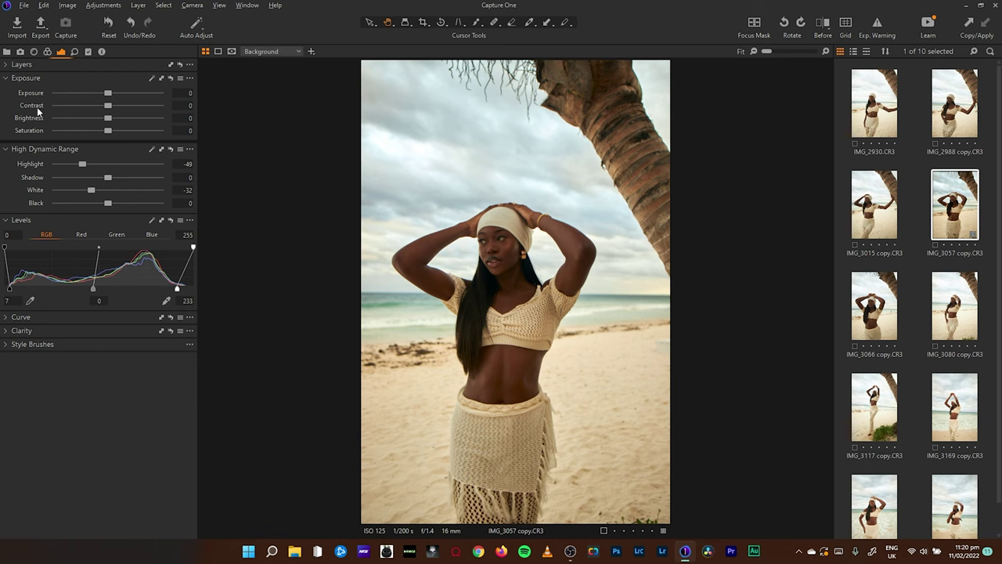
- Set Exposure to -0.2, Contrast to 1, Brightness to -5 and Saturation to -10, with the Levels highlight input at 229
{"action": "left_click_drag", "start_coordinate": [108, 94], "coordinate": [110, 110]}
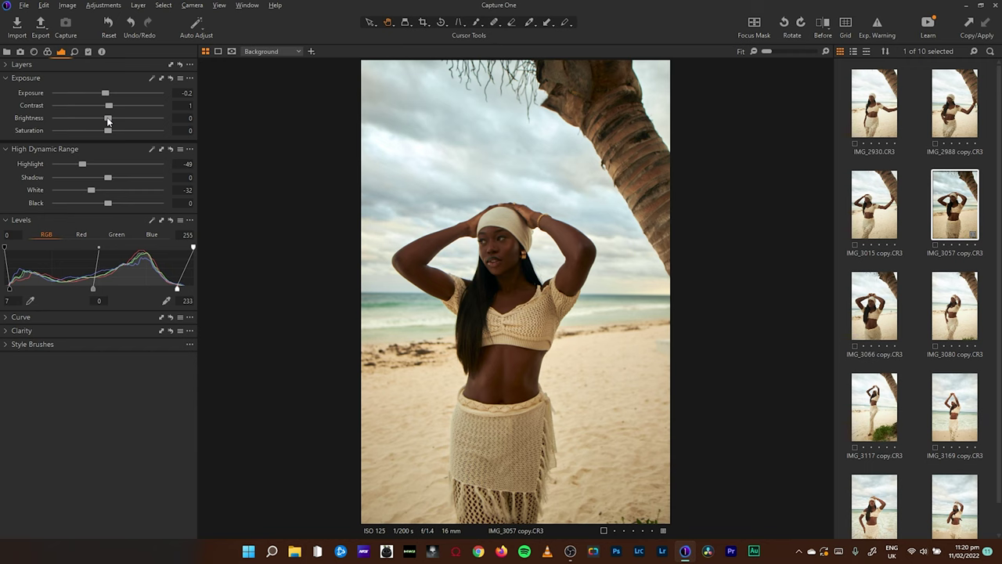
{"action": "left_click_drag", "start_coordinate": [107, 118], "coordinate": [100, 116]}
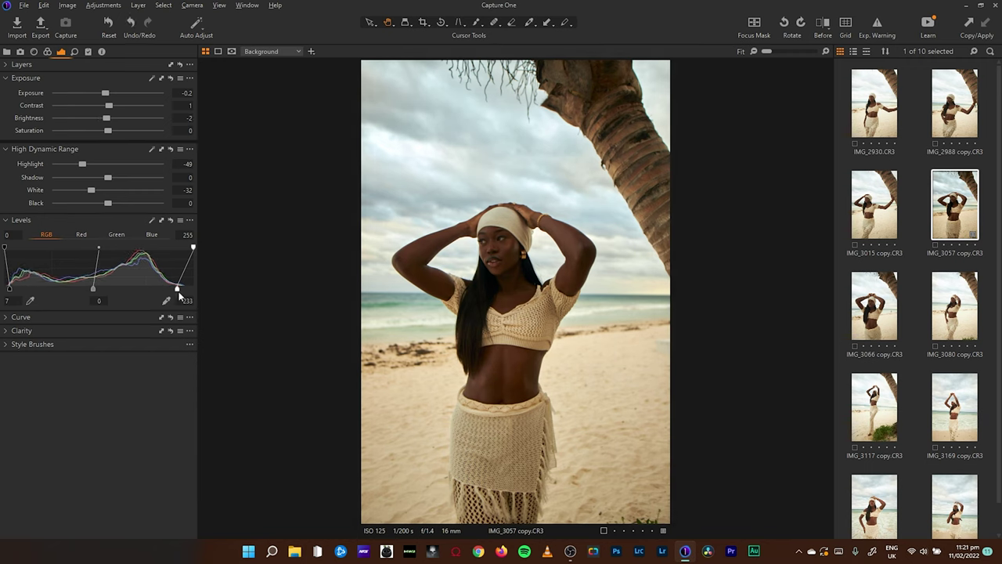
{"action": "left_click_drag", "start_coordinate": [177, 291], "coordinate": [174, 291]}
{"action": "left_click_drag", "start_coordinate": [106, 118], "coordinate": [103, 118]}
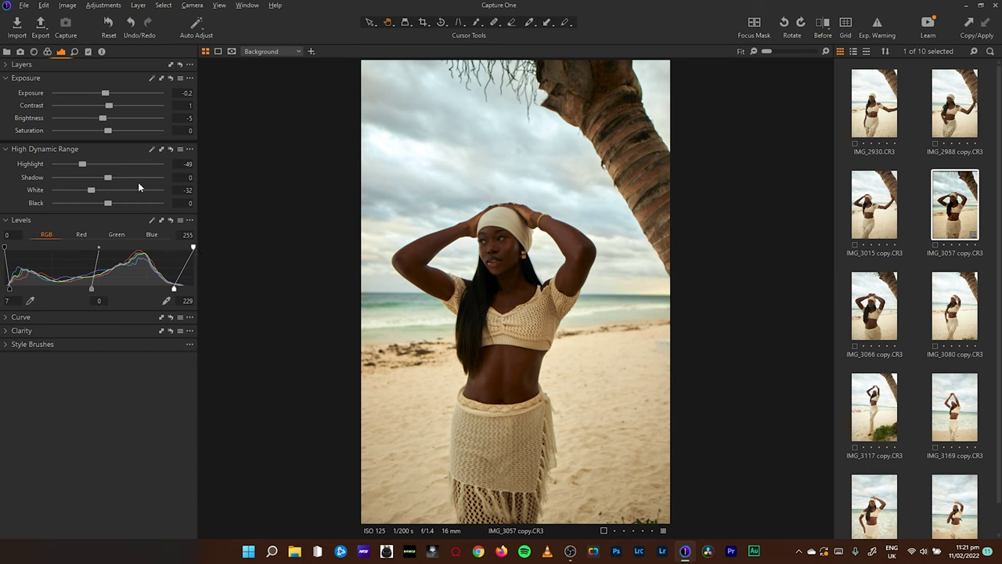
{"action": "left_click_drag", "start_coordinate": [109, 130], "coordinate": [103, 130]}
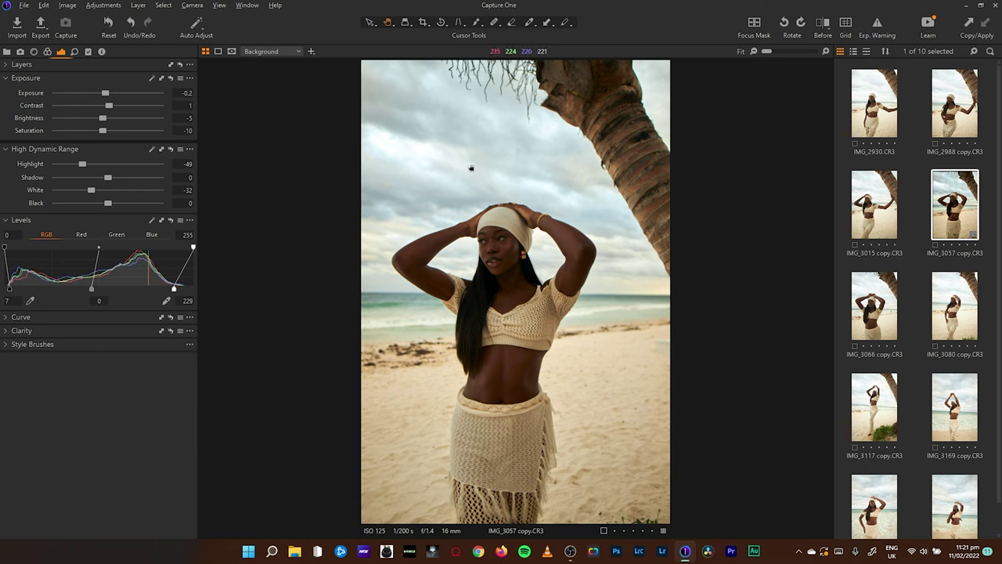
- Rotate the photo slightly freehand to straighten the sea horizon, and return to the Pan tool
{"action": "left_click", "coordinate": [441, 25]}
{"action": "left_click", "coordinate": [474, 50]}
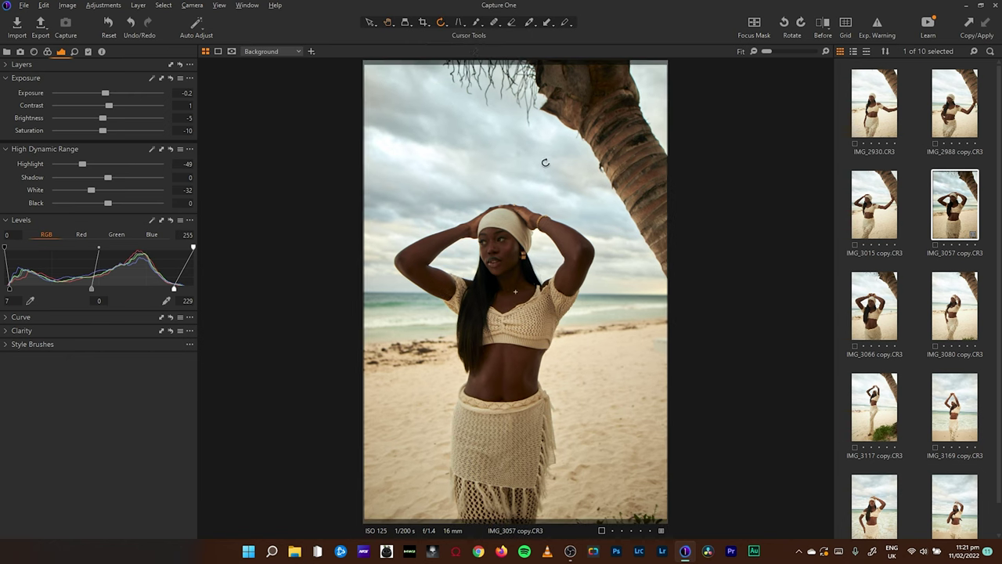
{"action": "left_click_drag", "start_coordinate": [560, 139], "coordinate": [567, 160]}
{"action": "left_click", "coordinate": [387, 21]}
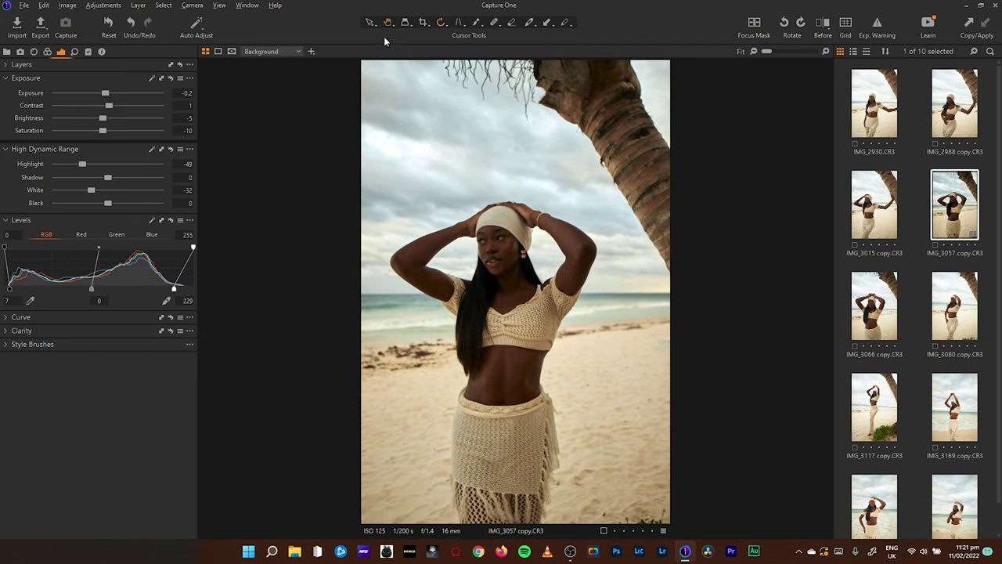
- Crop the photo to about 12.81 x 19.22 in, shift the frame down on the woman, and compare the result with the unedited version
{"action": "left_click", "coordinate": [424, 24]}
{"action": "left_click", "coordinate": [423, 22]}
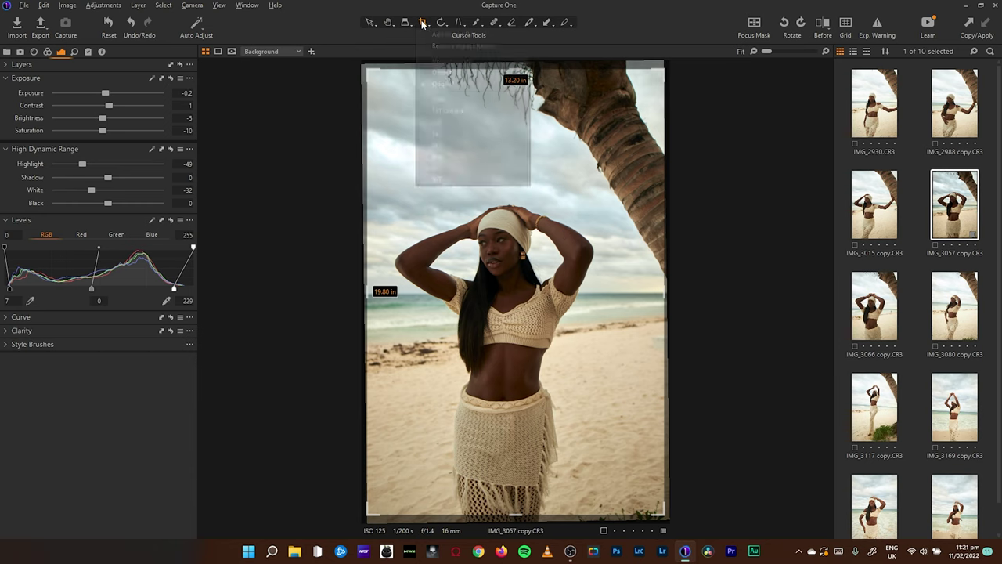
{"action": "left_click", "coordinate": [663, 298]}
{"action": "left_click_drag", "start_coordinate": [662, 295], "coordinate": [655, 300]}
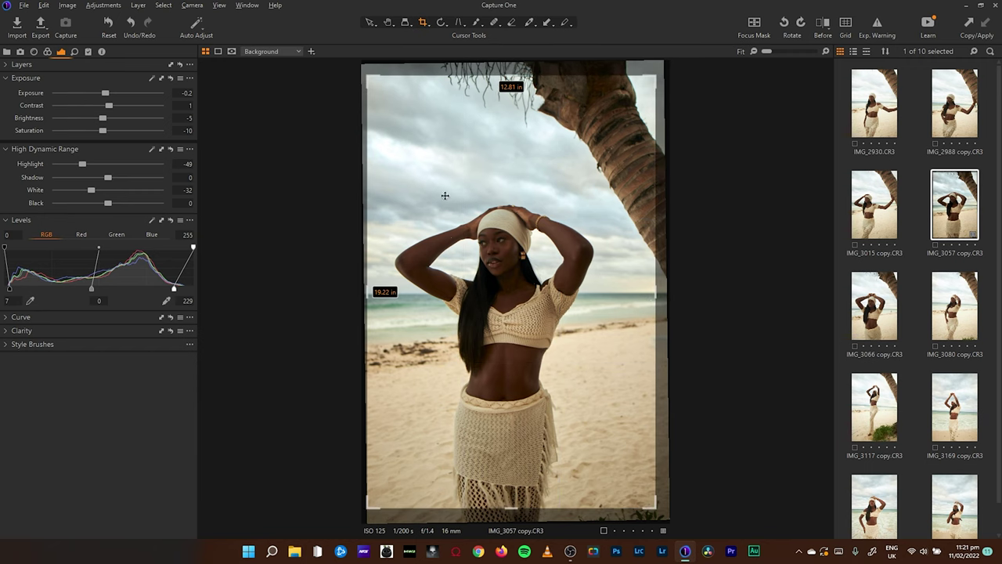
{"action": "left_click_drag", "start_coordinate": [513, 383], "coordinate": [501, 404]}
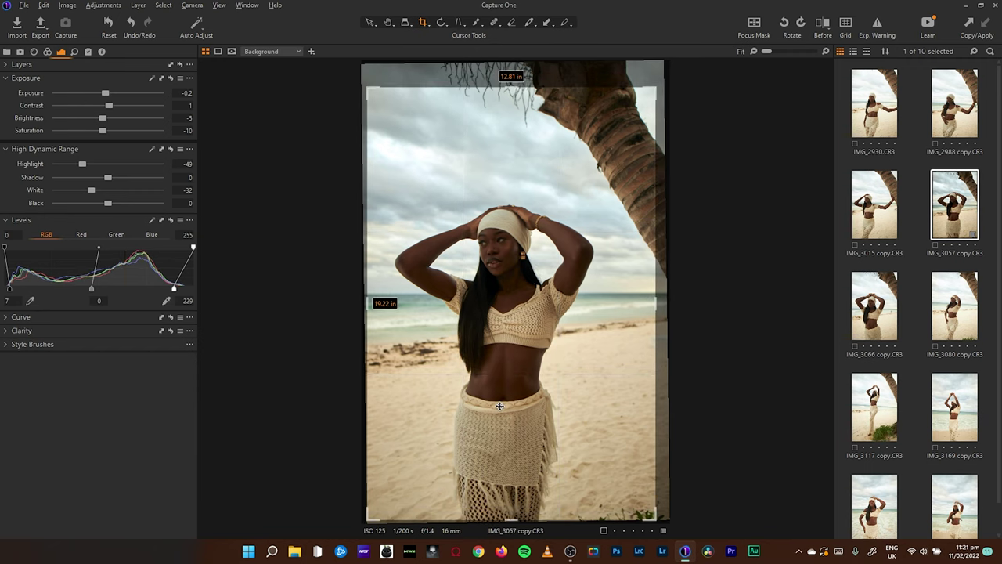
{"action": "left_click", "coordinate": [388, 23]}
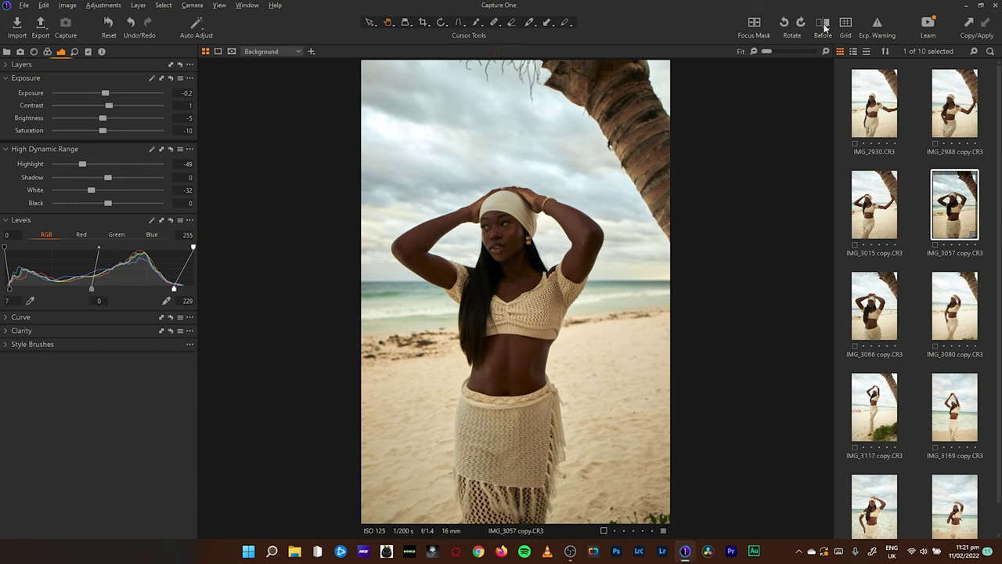
{"action": "left_click", "coordinate": [824, 28]}
{"action": "left_click", "coordinate": [824, 27]}
- Set Exposure to -0.4, the RGB Levels shadow input to 4 and the High Dynamic Range Shadow to 8
{"action": "left_click", "coordinate": [47, 51]}
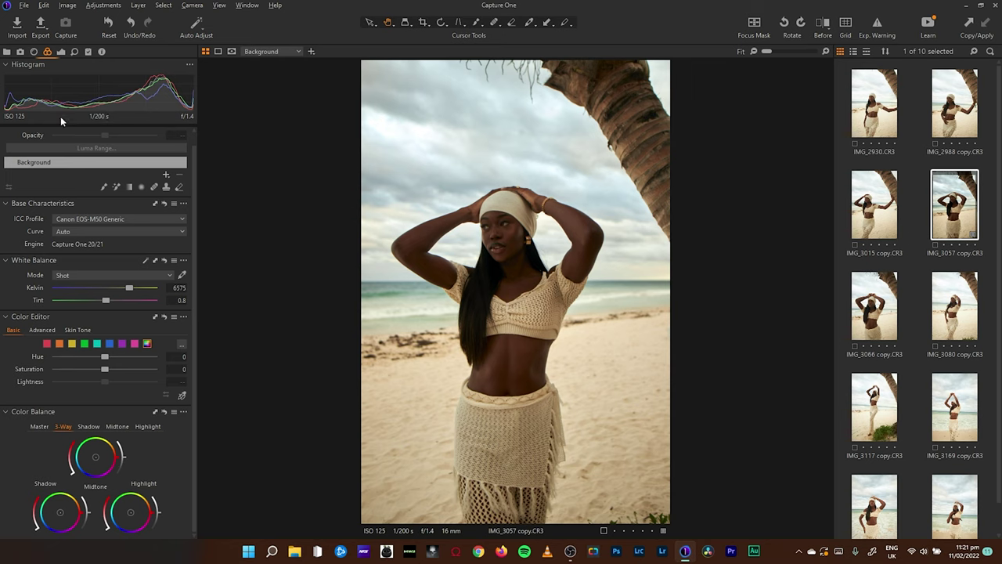
{"action": "left_click", "coordinate": [61, 51]}
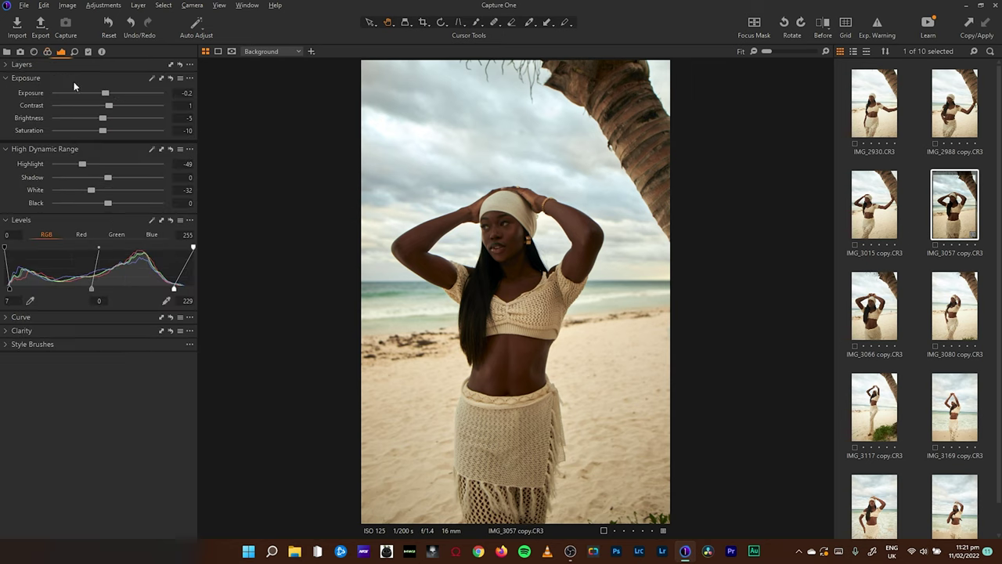
{"action": "left_click_drag", "start_coordinate": [110, 90], "coordinate": [106, 91]}
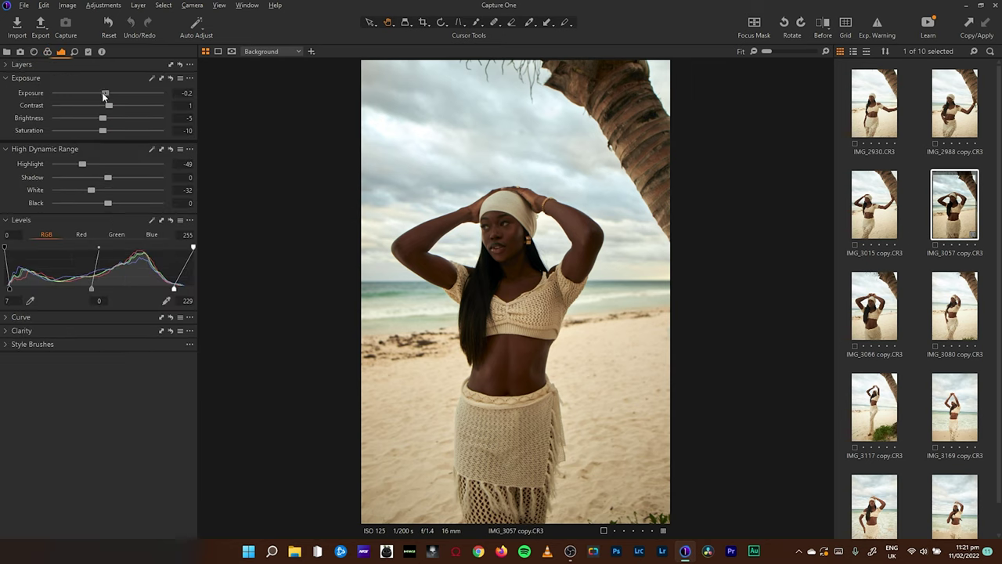
{"action": "left_click", "coordinate": [47, 52]}
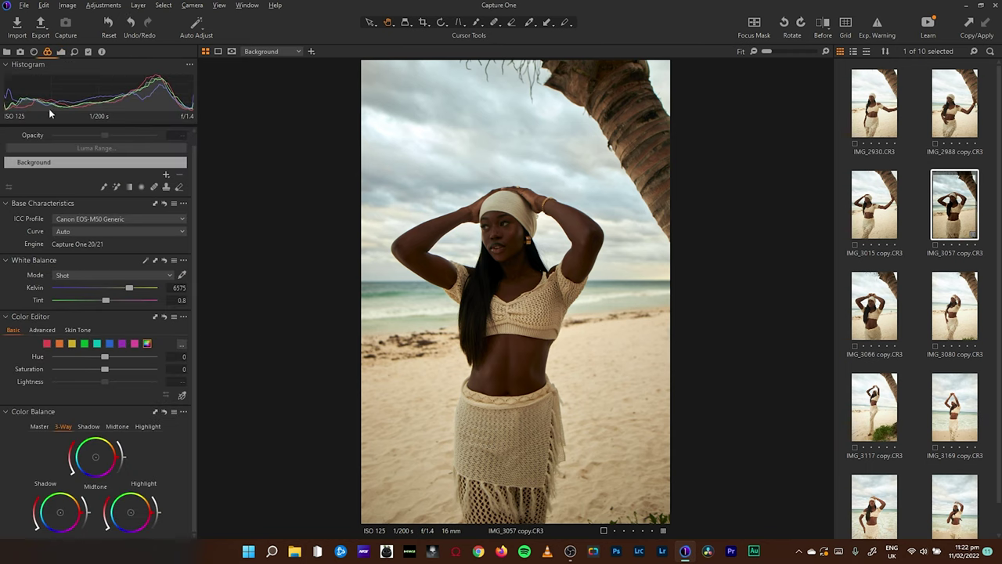
{"action": "left_click", "coordinate": [61, 52]}
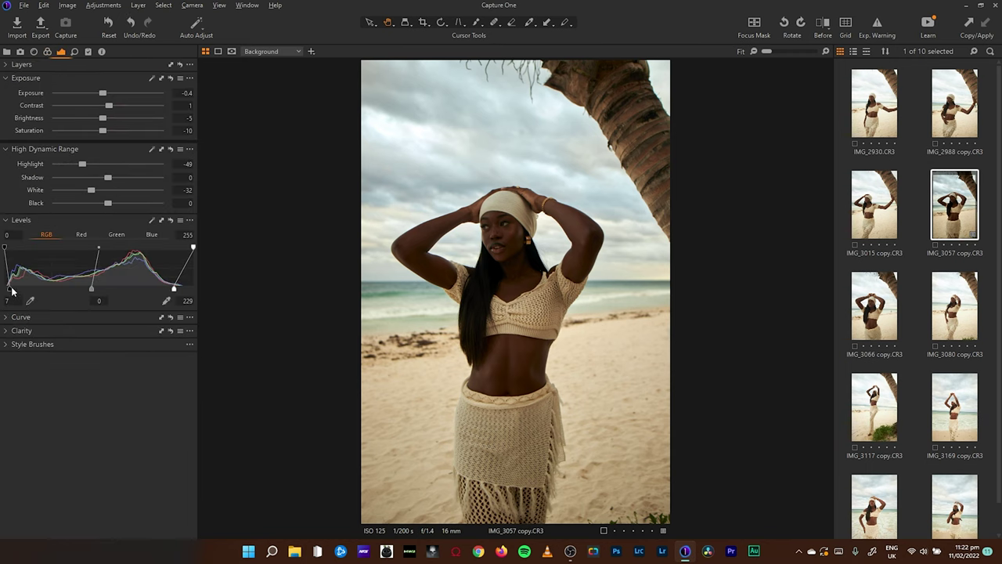
{"action": "left_click_drag", "start_coordinate": [10, 290], "coordinate": [8, 290]}
{"action": "left_click_drag", "start_coordinate": [110, 178], "coordinate": [115, 180]}
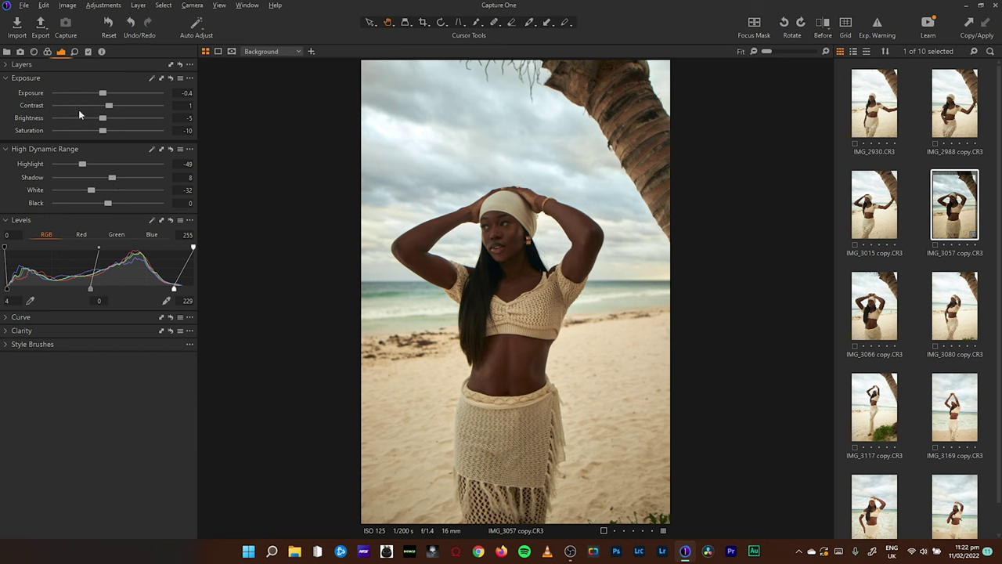
- Show all ICC profiles and look through the Other and Effects groups, previewing No color correction without applying it
{"action": "left_click", "coordinate": [47, 52]}
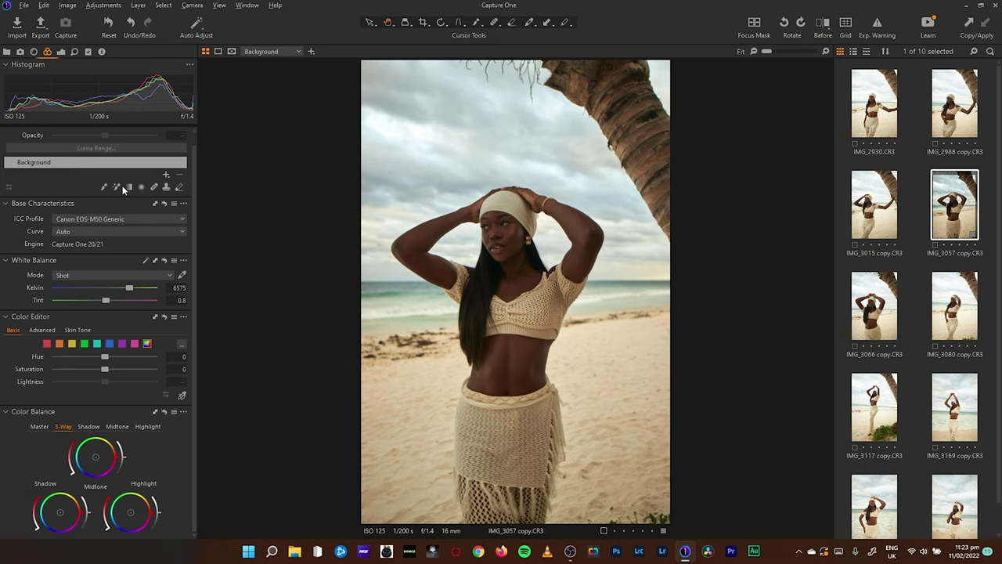
{"action": "left_click", "coordinate": [123, 220]}
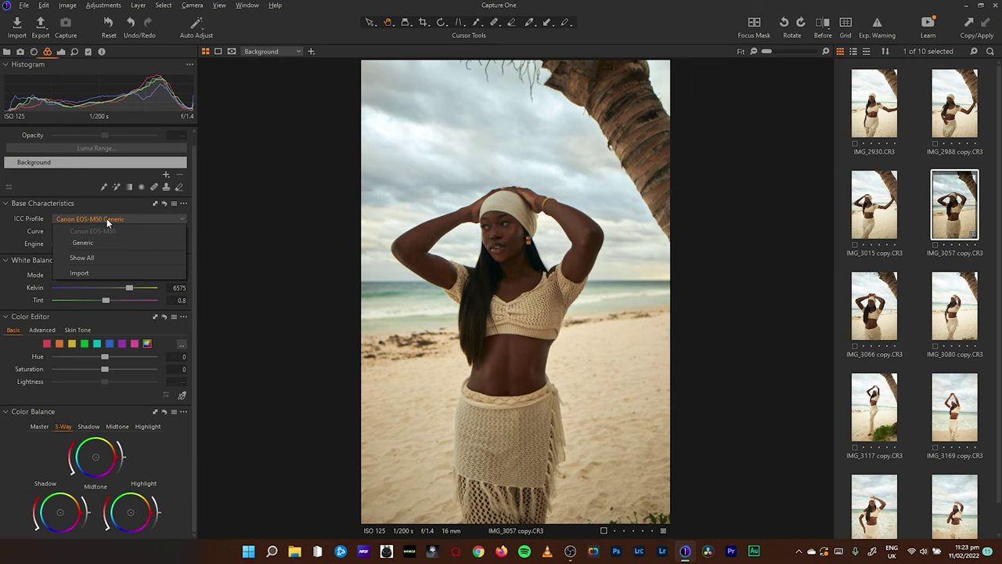
{"action": "left_click", "coordinate": [98, 257]}
{"action": "left_click", "coordinate": [112, 220]}
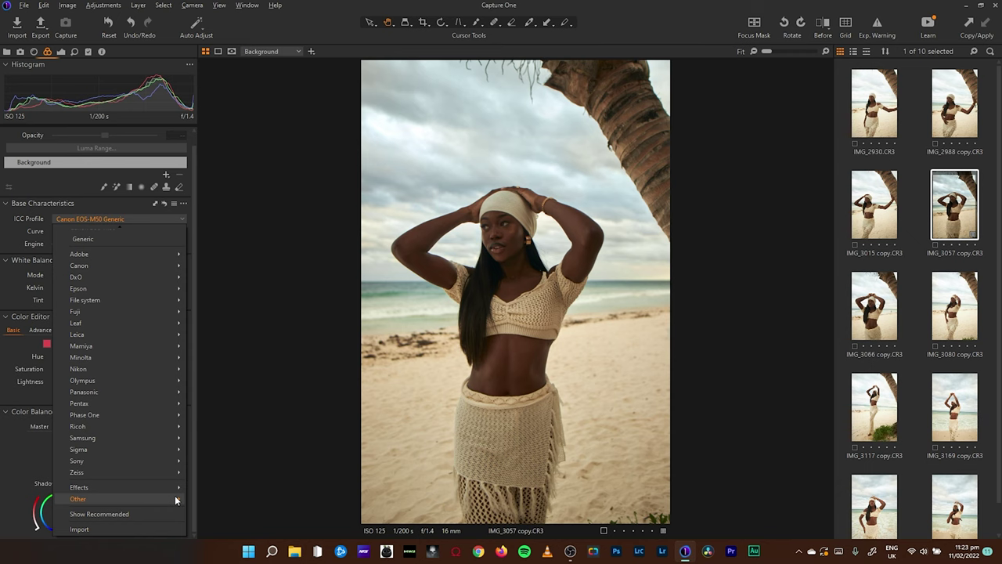
{"action": "mouse_move", "coordinate": [176, 498]}
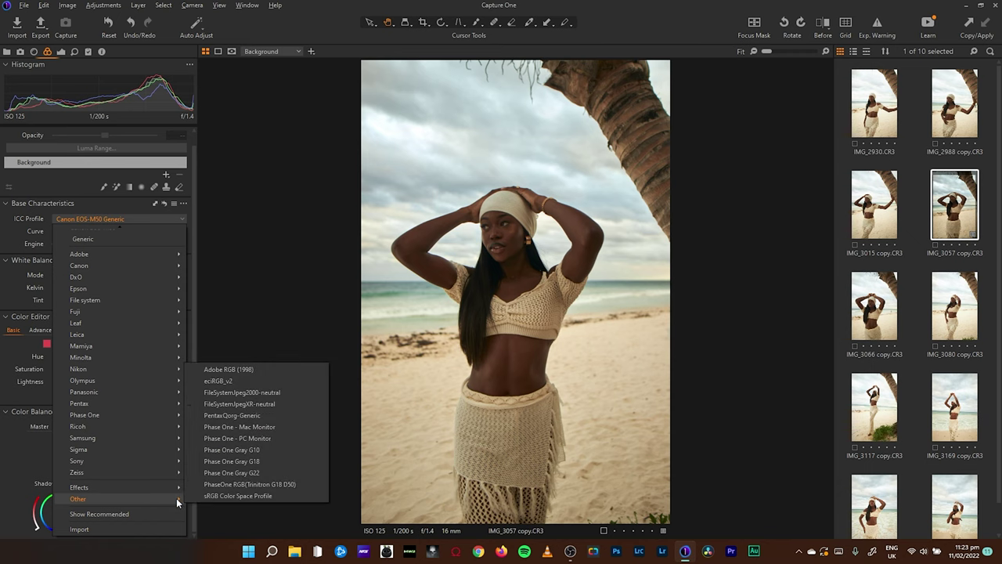
{"action": "mouse_move", "coordinate": [146, 487]}
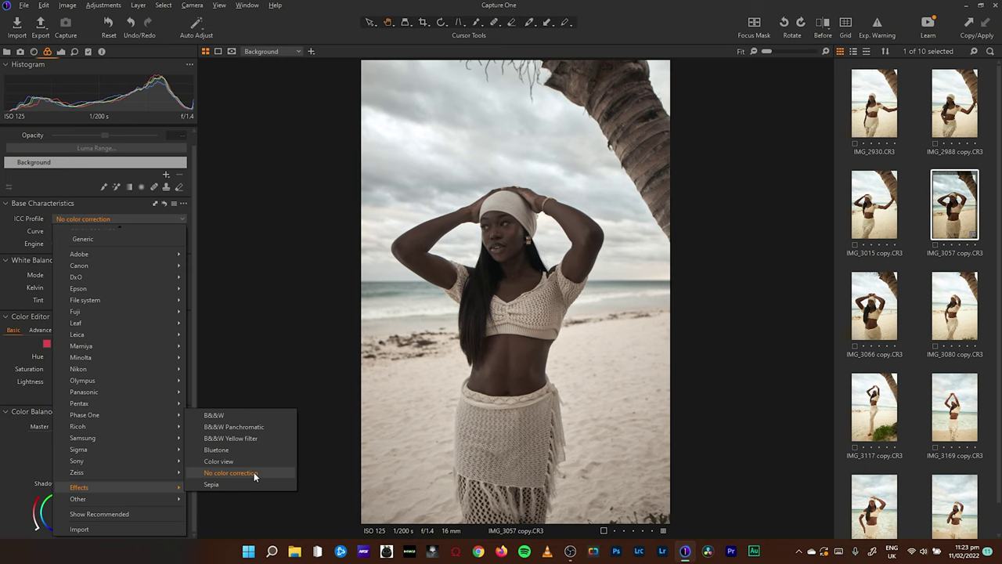
{"action": "left_click", "coordinate": [290, 283]}
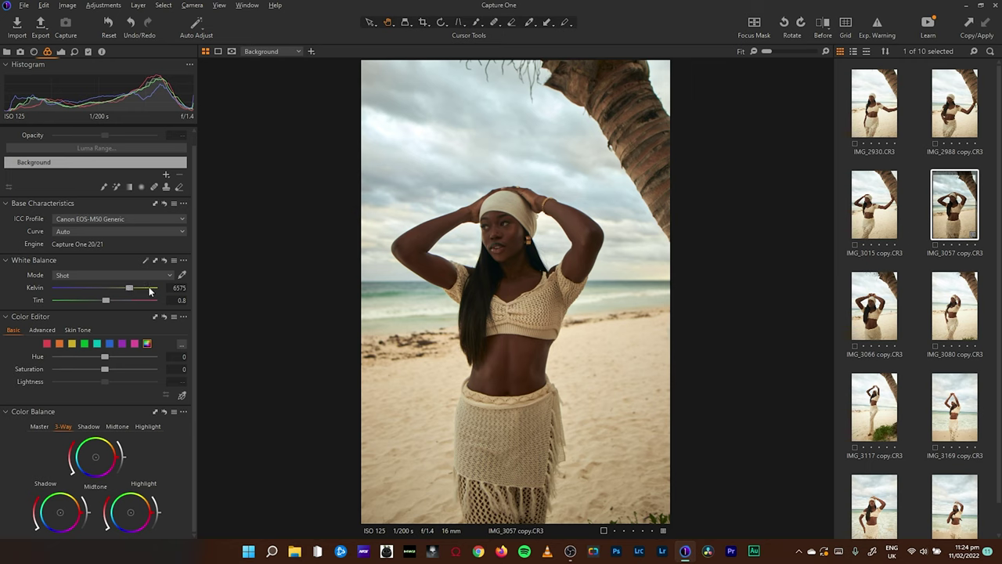
- Cool the white balance to 5609 Kelvin with Tint 1.4, checking the midriff at 100% while trying different values
{"action": "mouse_move", "coordinate": [129, 289]}
{"action": "left_mouse_down"}
{"action": "mouse_move", "coordinate": [117, 291]}
{"action": "mouse_move", "coordinate": [128, 290]}
{"action": "left_mouse_up"}
{"action": "left_click_drag", "start_coordinate": [130, 291], "coordinate": [120, 291]}
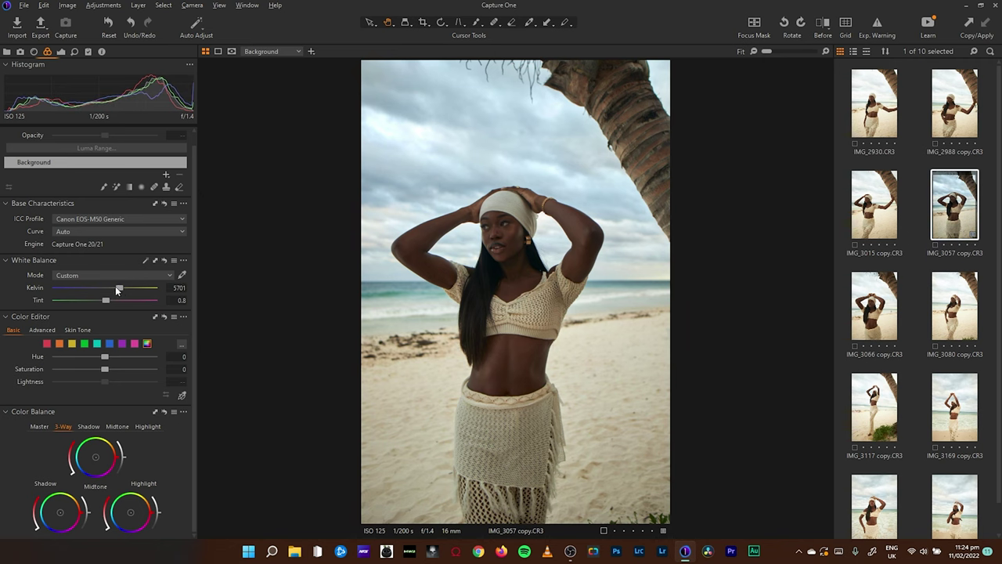
{"action": "left_click", "coordinate": [499, 359]}
{"action": "double_click", "coordinate": [122, 289]}
{"action": "left_click_drag", "start_coordinate": [122, 289], "coordinate": [125, 292]}
{"action": "key", "text": "ctrl+z"}
{"action": "key", "text": "ctrl+z"}
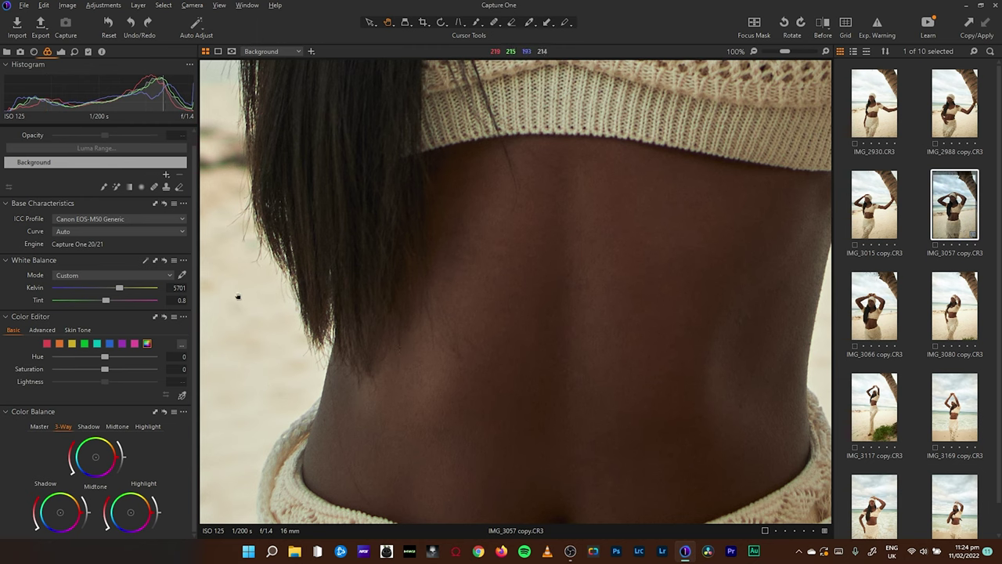
{"action": "left_click_drag", "start_coordinate": [121, 289], "coordinate": [117, 290]}
{"action": "left_click", "coordinate": [618, 285]}
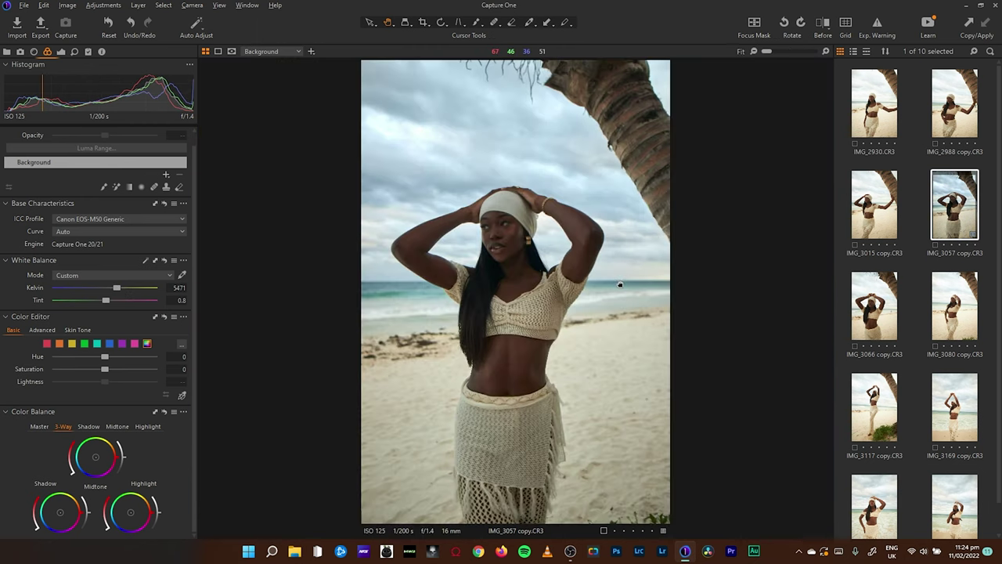
{"action": "left_click_drag", "start_coordinate": [117, 290], "coordinate": [118, 292]}
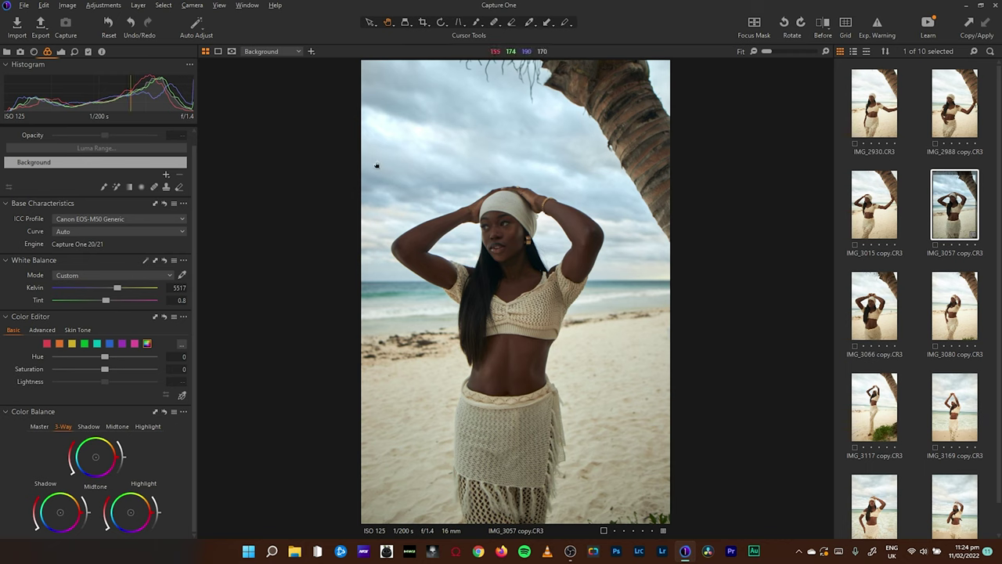
{"action": "mouse_move", "coordinate": [189, 312]}
{"action": "left_click_drag", "start_coordinate": [116, 289], "coordinate": [130, 288]}
{"action": "left_click_drag", "start_coordinate": [130, 287], "coordinate": [108, 300]}
- Shift the blue Hue to -10.2 and the cyan Hue to -9.3 in the basic Color Editor
{"action": "left_click", "coordinate": [110, 344]}
{"action": "left_click_drag", "start_coordinate": [105, 357], "coordinate": [88, 357]}
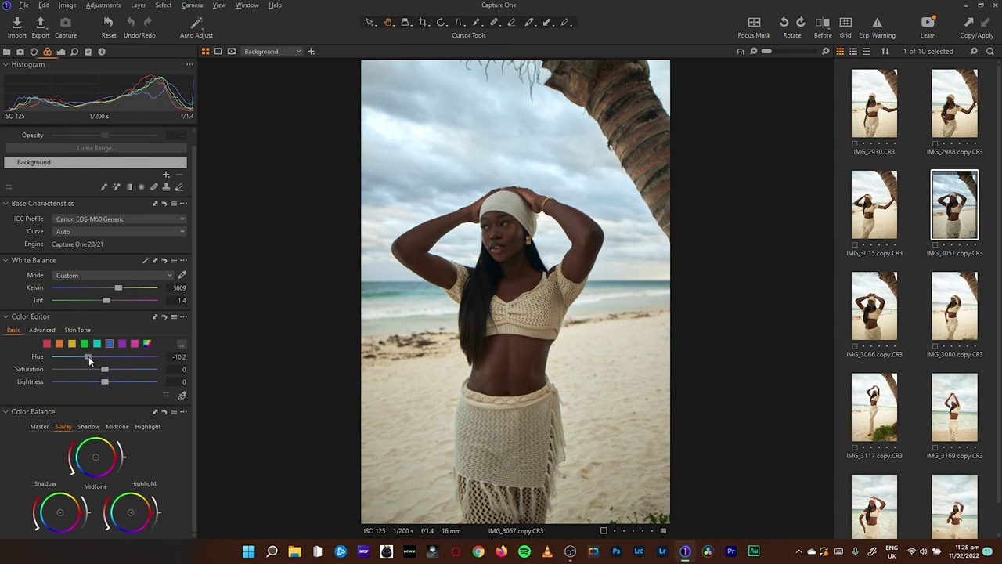
{"action": "left_click", "coordinate": [96, 344]}
{"action": "left_click_drag", "start_coordinate": [104, 360], "coordinate": [85, 355]}
- Set the yellow range's Saturation to -29.8 and Lightness to -19.1 in the Color Editor
{"action": "left_click", "coordinate": [71, 343]}
{"action": "left_click", "coordinate": [180, 397]}
{"action": "left_click_drag", "start_coordinate": [105, 369], "coordinate": [84, 384]}
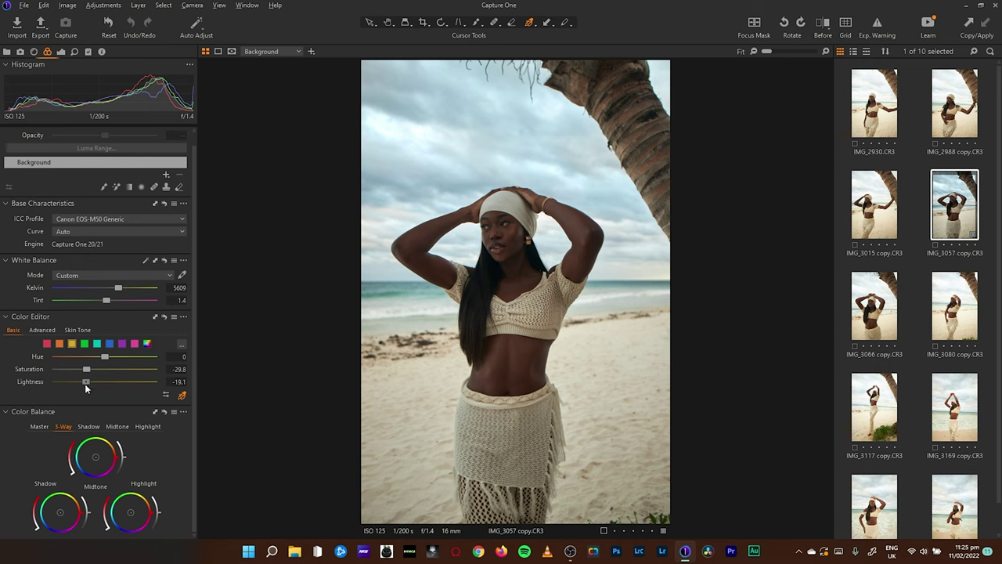
- Reduce the red range's Saturation, and set the green range's Saturation to -9.4 and Lightness to 34
{"action": "left_click", "coordinate": [60, 343]}
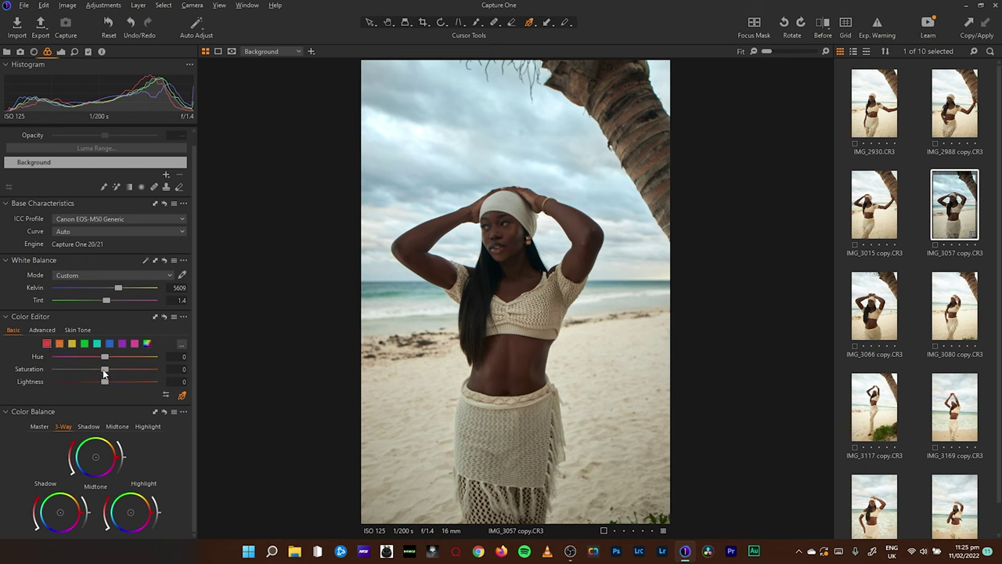
{"action": "left_click_drag", "start_coordinate": [104, 369], "coordinate": [20, 376]}
{"action": "left_click", "coordinate": [85, 344]}
{"action": "left_click_drag", "start_coordinate": [105, 368], "coordinate": [137, 380]}
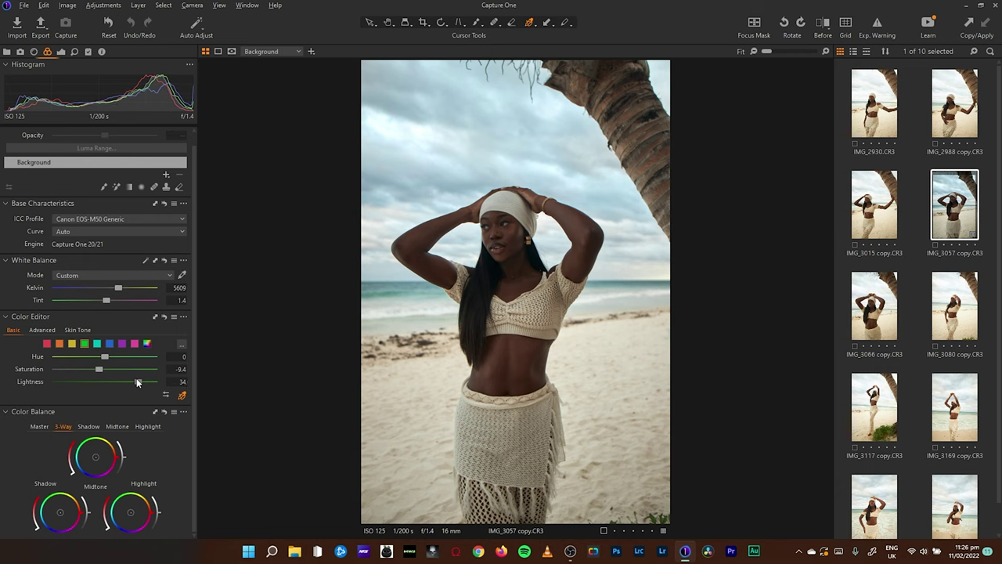
- Set the cyan range to Saturation -10.2 and Lightness 29.3, and the blue range to Hue -16.6 and Lightness 17.6
{"action": "left_click", "coordinate": [97, 344]}
{"action": "mouse_move", "coordinate": [104, 382]}
{"action": "left_mouse_down"}
{"action": "mouse_move", "coordinate": [135, 386]}
{"action": "mouse_move", "coordinate": [87, 373]}
{"action": "mouse_move", "coordinate": [119, 373]}
{"action": "mouse_move", "coordinate": [97, 373]}
{"action": "left_mouse_up"}
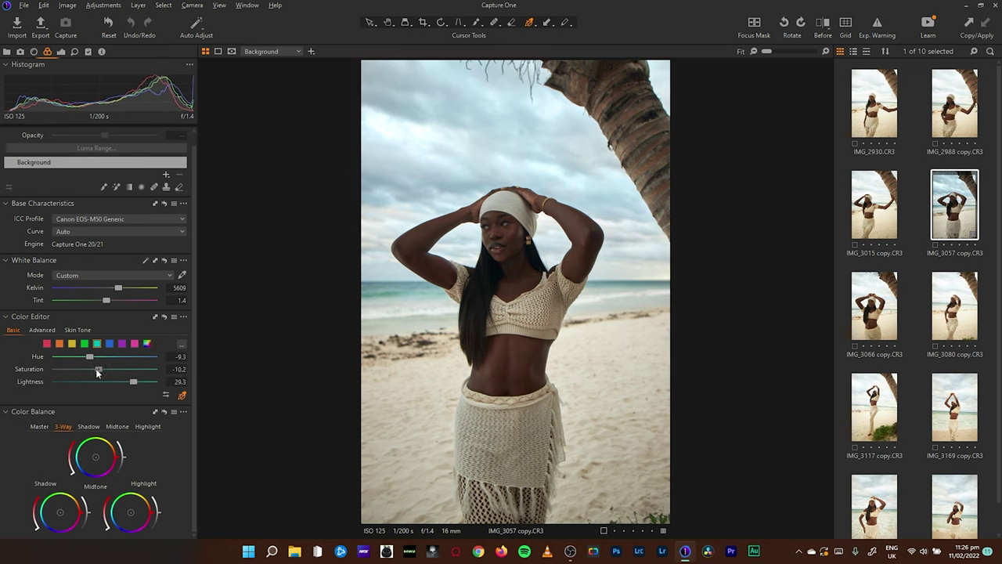
{"action": "left_click", "coordinate": [110, 344]}
{"action": "left_click_drag", "start_coordinate": [133, 382], "coordinate": [77, 358]}
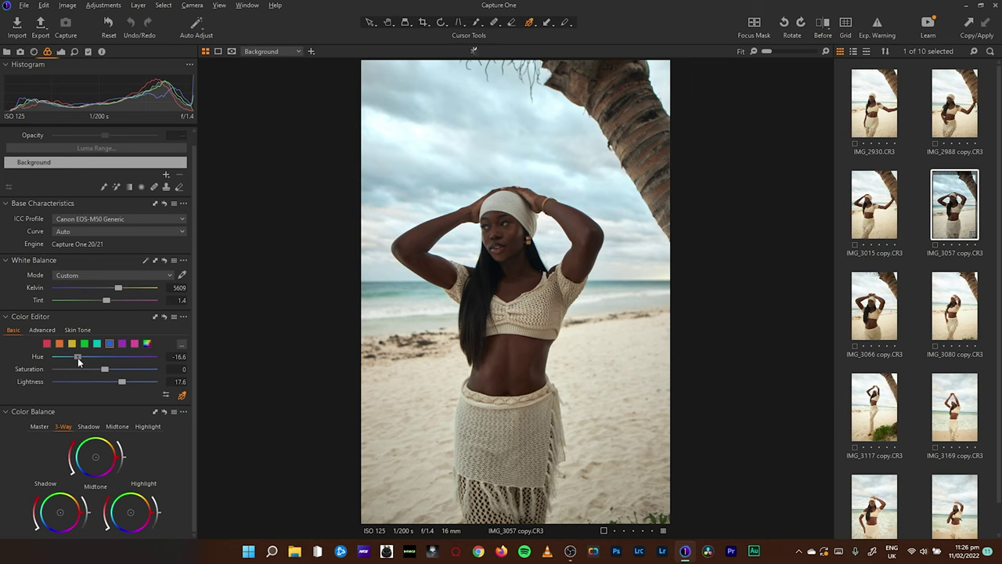
- Compare the photo with and without the Color Editor adjustments by temporarily resetting them several times
{"action": "left_click", "coordinate": [165, 319], "text": "alt"}
{"action": "left_click", "coordinate": [165, 319]}
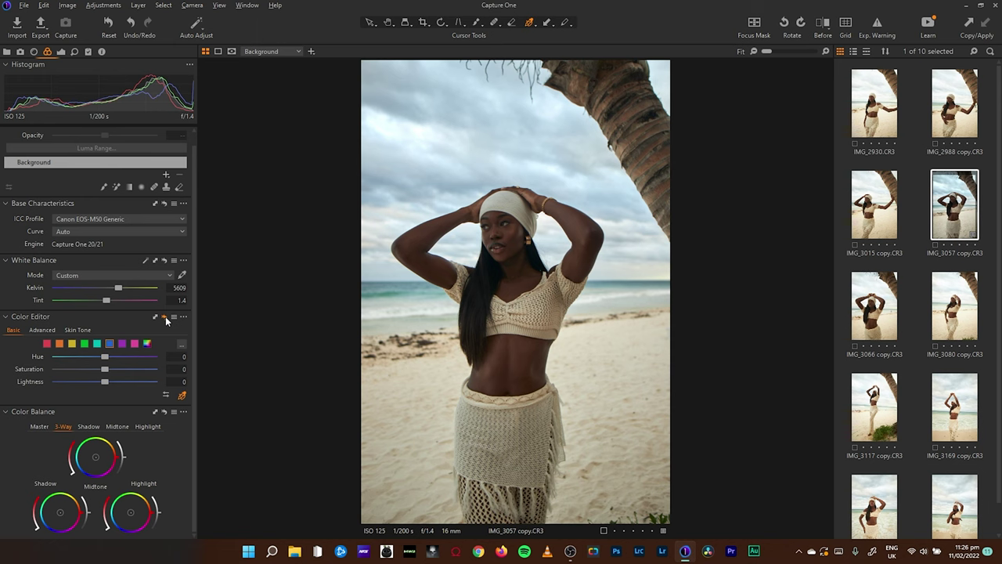
{"action": "left_click", "coordinate": [165, 319]}
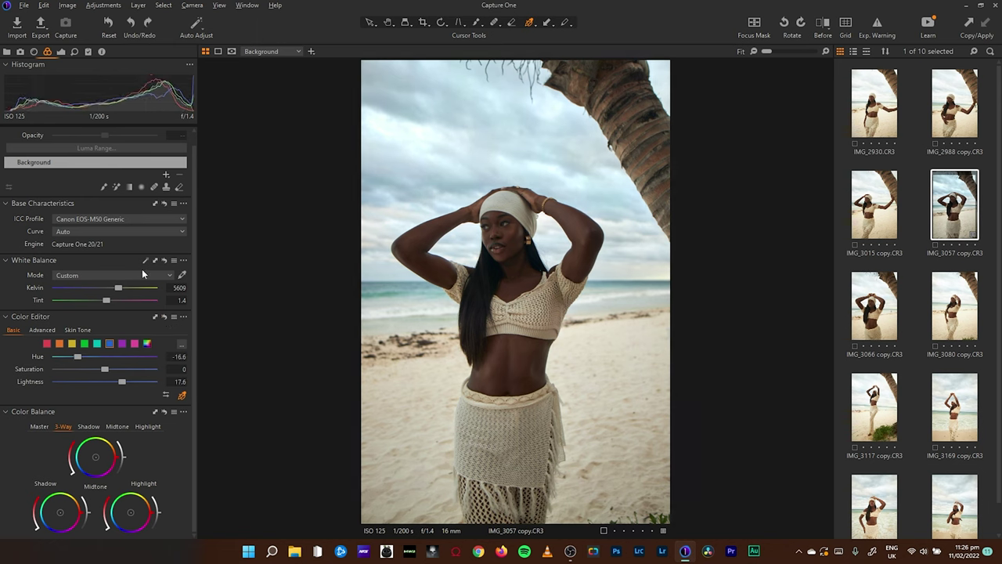
{"action": "left_click", "coordinate": [167, 317]}
{"action": "left_click", "coordinate": [167, 317]}
{"action": "left_click", "coordinate": [167, 317]}
{"action": "left_click", "coordinate": [166, 318]}
{"action": "left_click", "coordinate": [166, 317]}
{"action": "left_click", "coordinate": [167, 317]}
{"action": "left_click", "coordinate": [166, 317]}
{"action": "left_click", "coordinate": [167, 317]}
- Review the yellow range's adjustments and look at the Color Editor's Advanced mode
{"action": "left_click", "coordinate": [71, 345]}
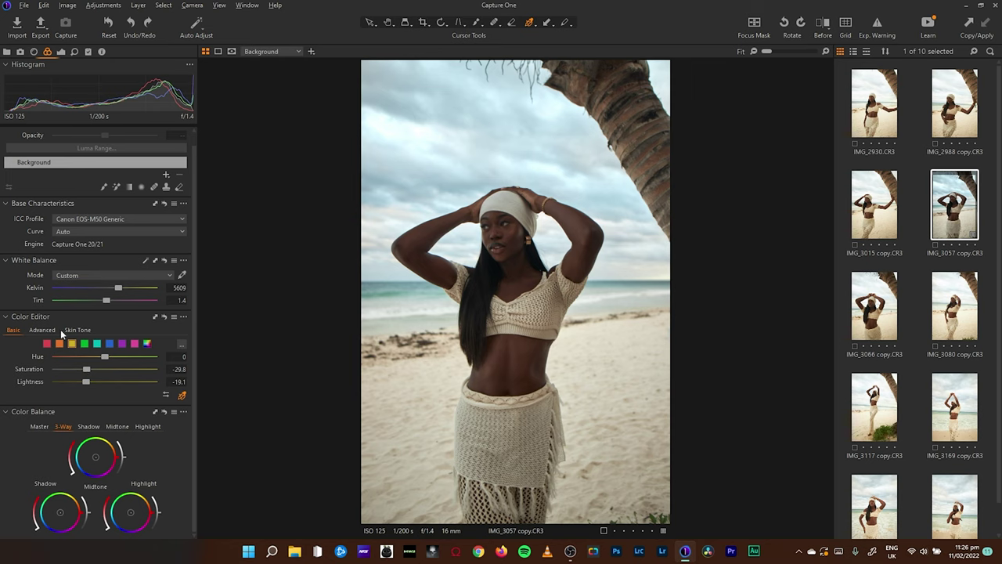
{"action": "left_click", "coordinate": [45, 331]}
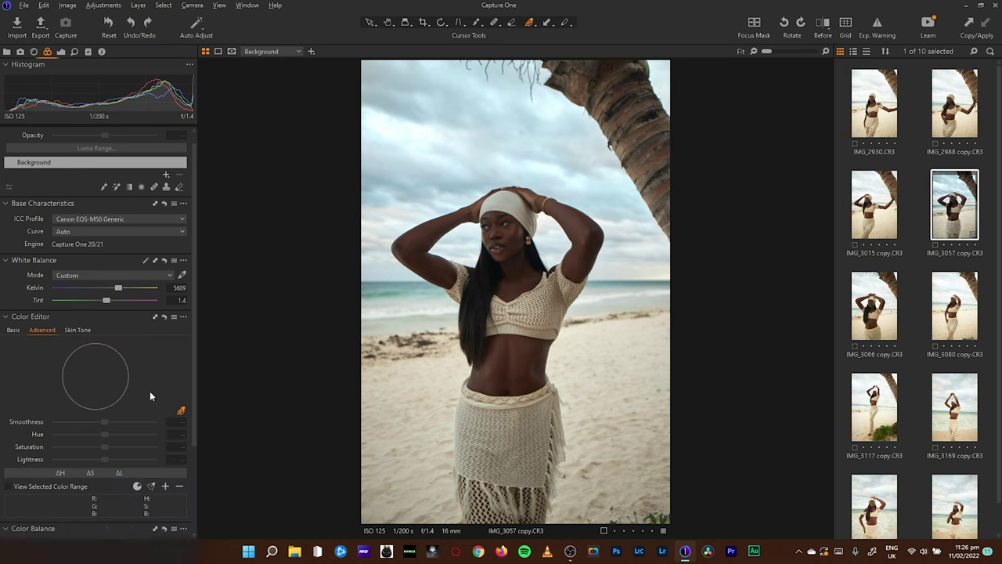
{"action": "left_click", "coordinate": [15, 330]}
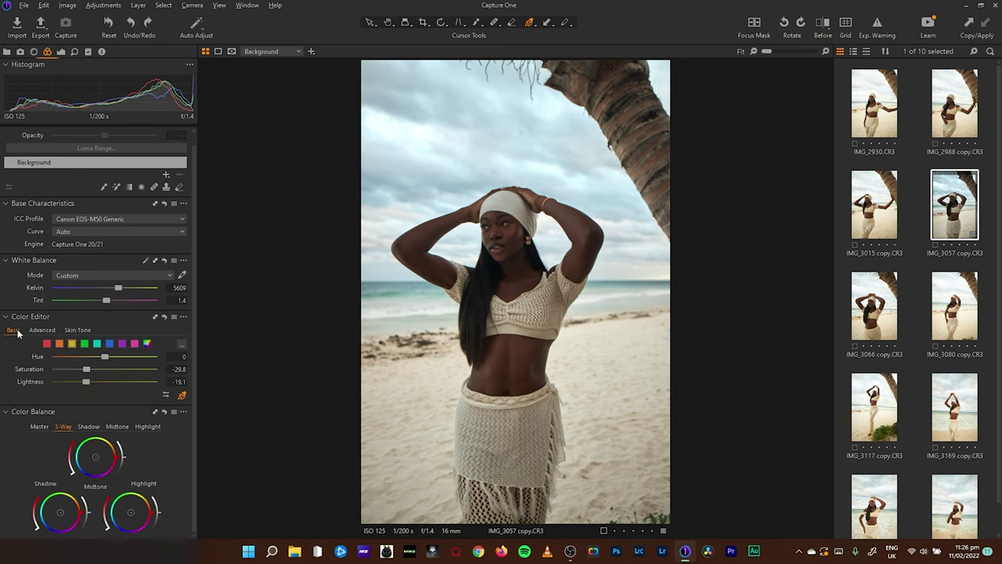
{"action": "left_click", "coordinate": [43, 332]}
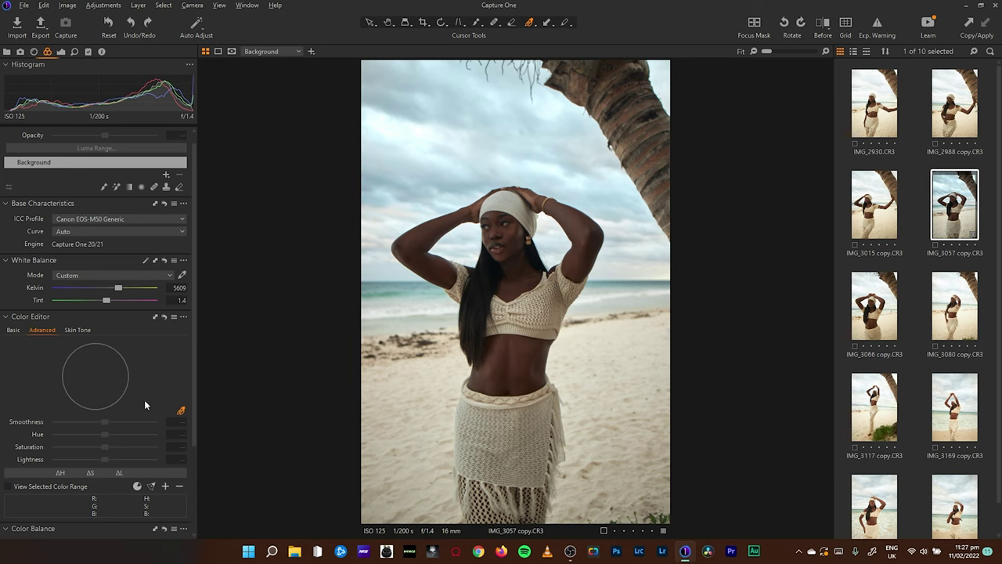
- Sample the woman's skin colour on the midriff as the Skin Tone range in the Color Editor
{"action": "left_click", "coordinate": [80, 330]}
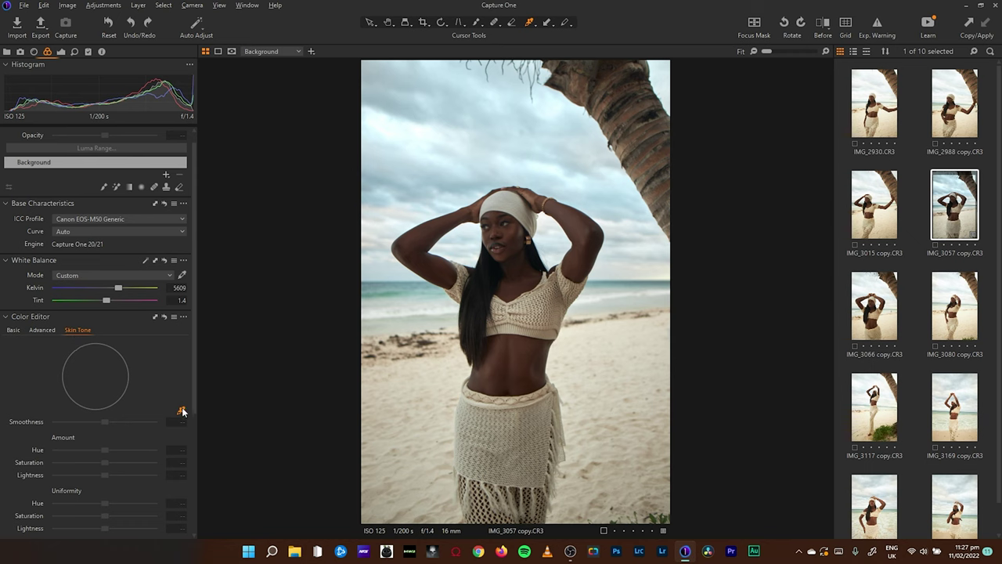
{"action": "left_click", "coordinate": [523, 354]}
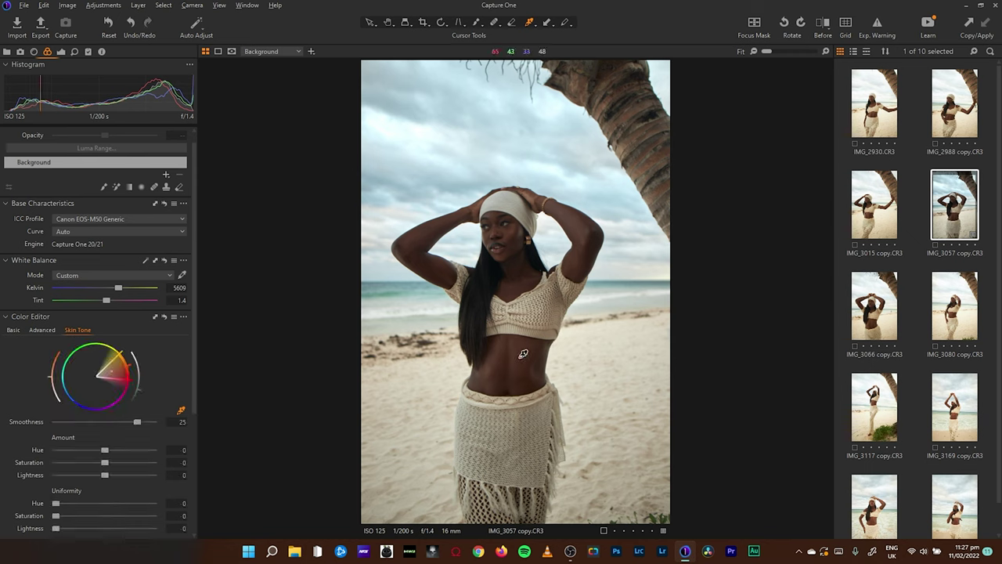
{"action": "scroll", "coordinate": [192, 402], "scroll_direction": "down", "scroll_amount": 3}
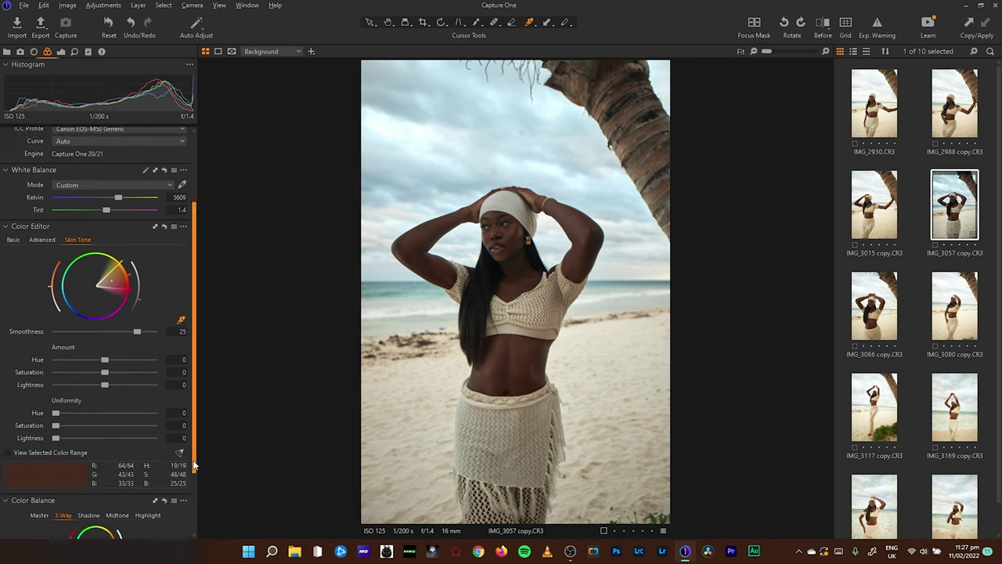
- Preview the selected skin range, create a masked layer from it in the Color Editor, and name the layer skin
{"action": "left_click", "coordinate": [11, 451]}
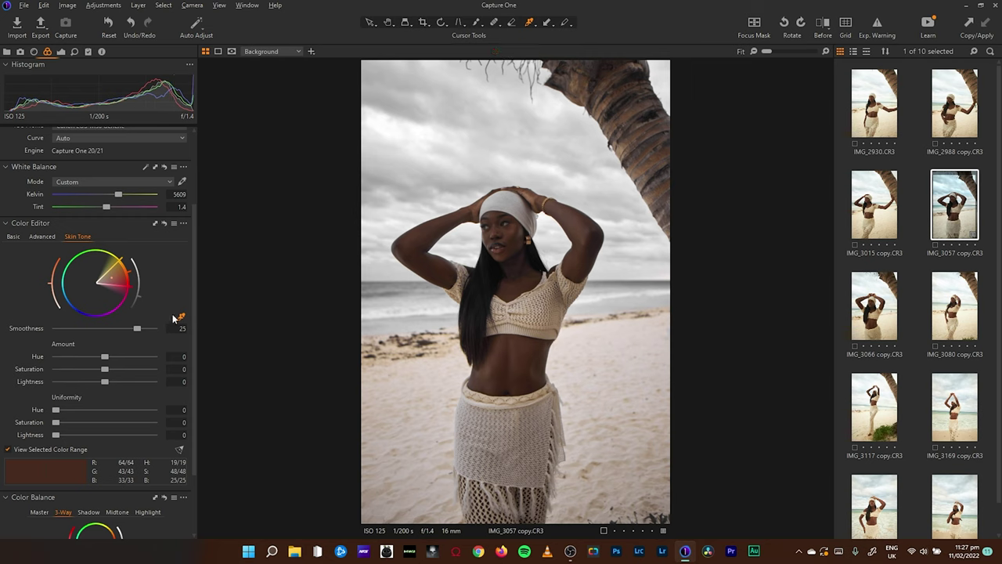
{"action": "left_click", "coordinate": [185, 223]}
{"action": "left_click", "coordinate": [224, 249]}
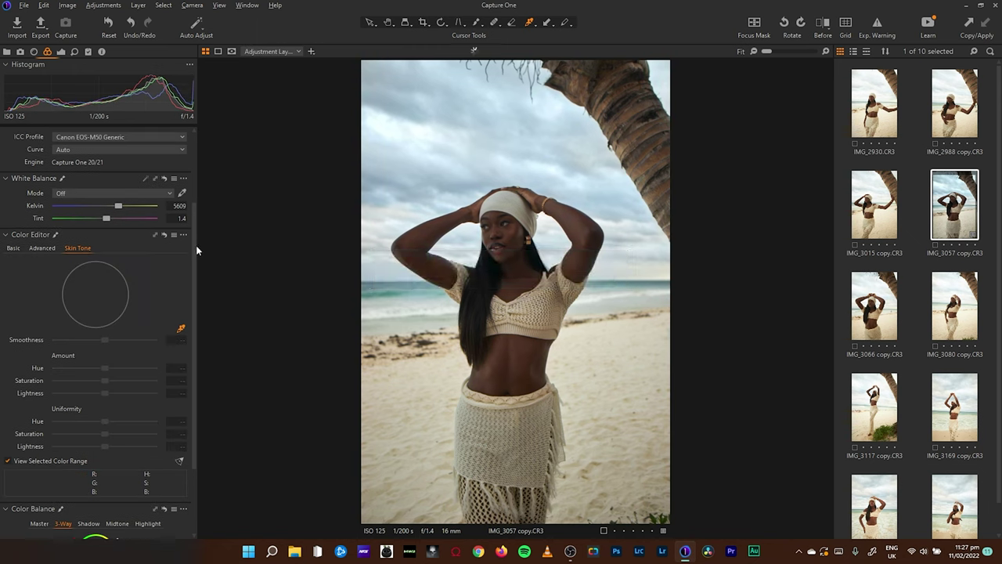
{"action": "double_click", "coordinate": [34, 175]}
{"action": "type", "text": "Skin"}
{"action": "key", "text": "Return"}
- Show the skin layer's mask and erase it from the sand, palm trunk, skirt and knitted top
{"action": "key", "text": "m"}
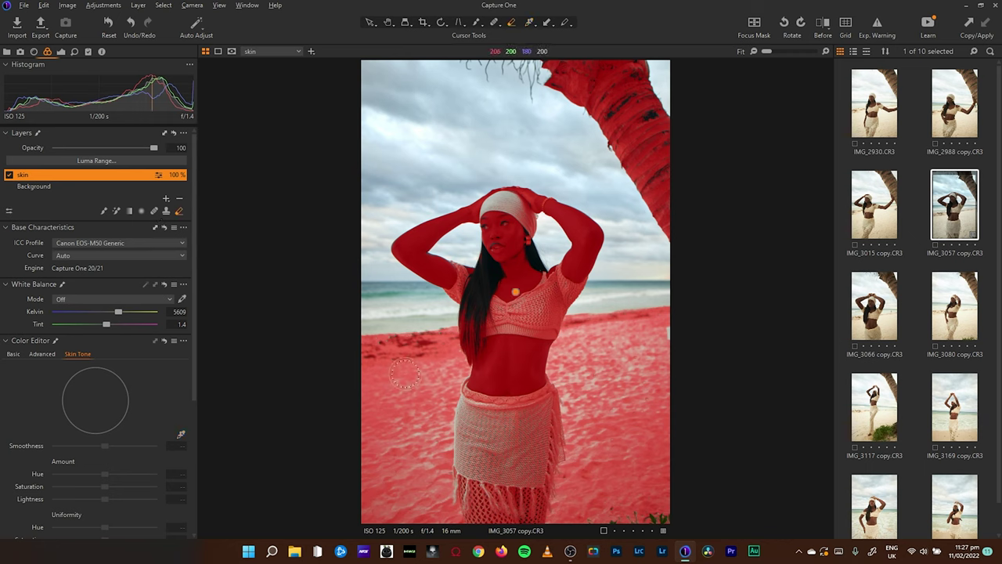
{"action": "mouse_move", "coordinate": [397, 360]}
{"action": "left_mouse_down"}
{"action": "mouse_move", "coordinate": [358, 351]}
{"action": "mouse_move", "coordinate": [425, 336]}
{"action": "mouse_move", "coordinate": [434, 375]}
{"action": "mouse_move", "coordinate": [445, 359]}
{"action": "mouse_move", "coordinate": [414, 395]}
{"action": "mouse_move", "coordinate": [382, 349]}
{"action": "mouse_move", "coordinate": [425, 412]}
{"action": "mouse_move", "coordinate": [398, 495]}
{"action": "mouse_move", "coordinate": [502, 518]}
{"action": "mouse_move", "coordinate": [534, 477]}
{"action": "mouse_move", "coordinate": [506, 466]}
{"action": "mouse_move", "coordinate": [510, 458]}
{"action": "mouse_move", "coordinate": [567, 443]}
{"action": "mouse_move", "coordinate": [544, 423]}
{"action": "mouse_move", "coordinate": [421, 427]}
{"action": "mouse_move", "coordinate": [432, 407]}
{"action": "mouse_move", "coordinate": [444, 427]}
{"action": "mouse_move", "coordinate": [448, 415]}
{"action": "mouse_move", "coordinate": [633, 423]}
{"action": "mouse_move", "coordinate": [606, 411]}
{"action": "mouse_move", "coordinate": [601, 361]}
{"action": "mouse_move", "coordinate": [580, 351]}
{"action": "mouse_move", "coordinate": [576, 377]}
{"action": "mouse_move", "coordinate": [576, 361]}
{"action": "mouse_move", "coordinate": [573, 380]}
{"action": "mouse_move", "coordinate": [575, 364]}
{"action": "mouse_move", "coordinate": [693, 277]}
{"action": "mouse_move", "coordinate": [665, 357]}
{"action": "mouse_move", "coordinate": [641, 376]}
{"action": "mouse_move", "coordinate": [628, 562]}
{"action": "mouse_move", "coordinate": [635, 476]}
{"action": "mouse_move", "coordinate": [654, 505]}
{"action": "left_mouse_up"}
{"action": "mouse_move", "coordinate": [563, 56]}
{"action": "left_mouse_down"}
{"action": "mouse_move", "coordinate": [581, 72]}
{"action": "mouse_move", "coordinate": [627, 72]}
{"action": "mouse_move", "coordinate": [676, 120]}
{"action": "mouse_move", "coordinate": [686, 206]}
{"action": "left_mouse_up"}
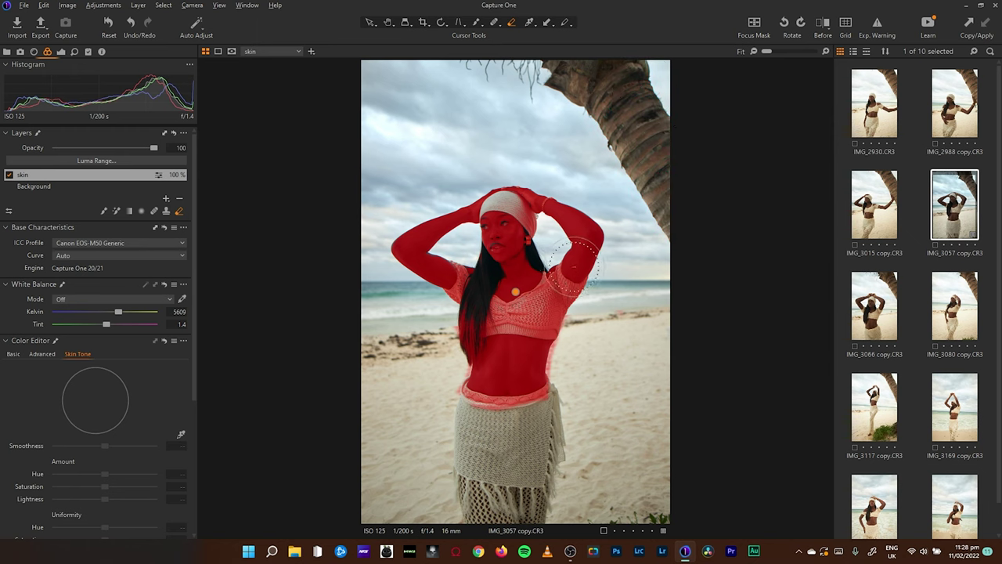
{"action": "mouse_move", "coordinate": [470, 317]}
{"action": "left_mouse_down"}
{"action": "mouse_move", "coordinate": [565, 330]}
{"action": "mouse_move", "coordinate": [564, 306]}
{"action": "mouse_move", "coordinate": [582, 293]}
{"action": "mouse_move", "coordinate": [550, 294]}
{"action": "mouse_move", "coordinate": [551, 263]}
{"action": "mouse_move", "coordinate": [573, 279]}
{"action": "mouse_move", "coordinate": [541, 278]}
{"action": "mouse_move", "coordinate": [587, 290]}
{"action": "mouse_move", "coordinate": [492, 311]}
{"action": "mouse_move", "coordinate": [463, 294]}
{"action": "mouse_move", "coordinate": [466, 260]}
{"action": "mouse_move", "coordinate": [456, 295]}
{"action": "mouse_move", "coordinate": [445, 296]}
{"action": "mouse_move", "coordinate": [480, 302]}
{"action": "left_mouse_up"}
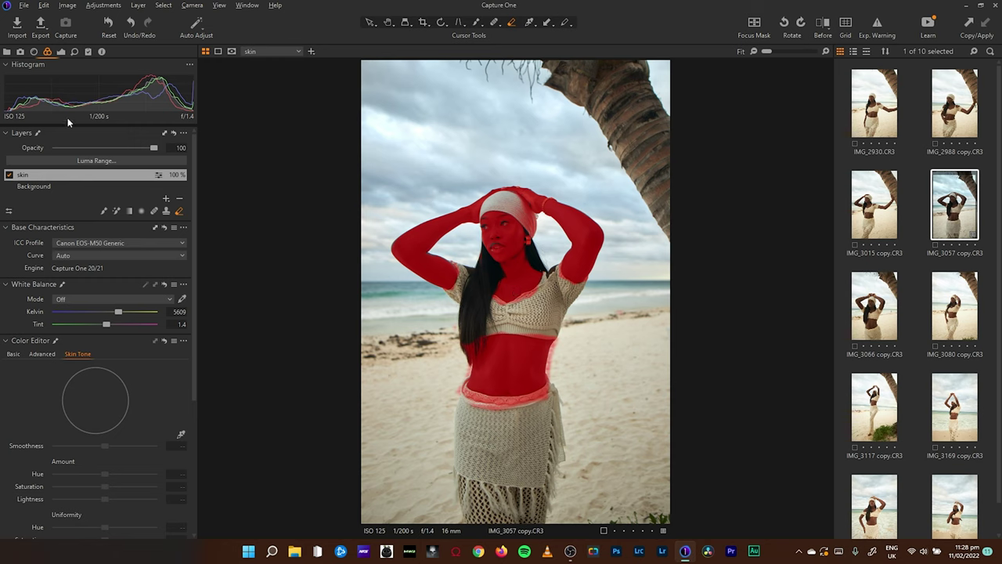
- Sample the midriff as the skin layer's Skin Tone range and turn off the selected colour range preview
{"action": "left_click", "coordinate": [34, 52]}
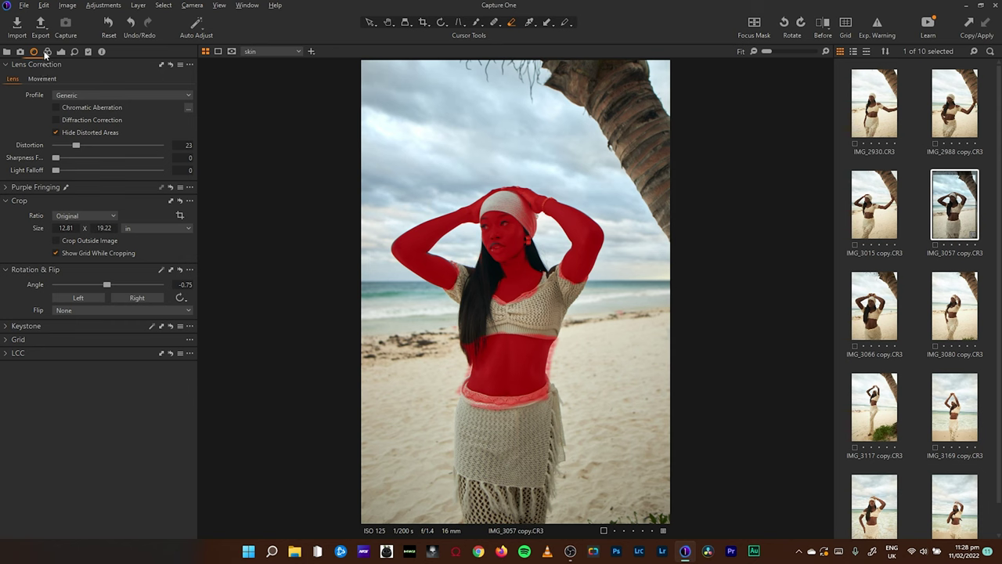
{"action": "left_click", "coordinate": [47, 52]}
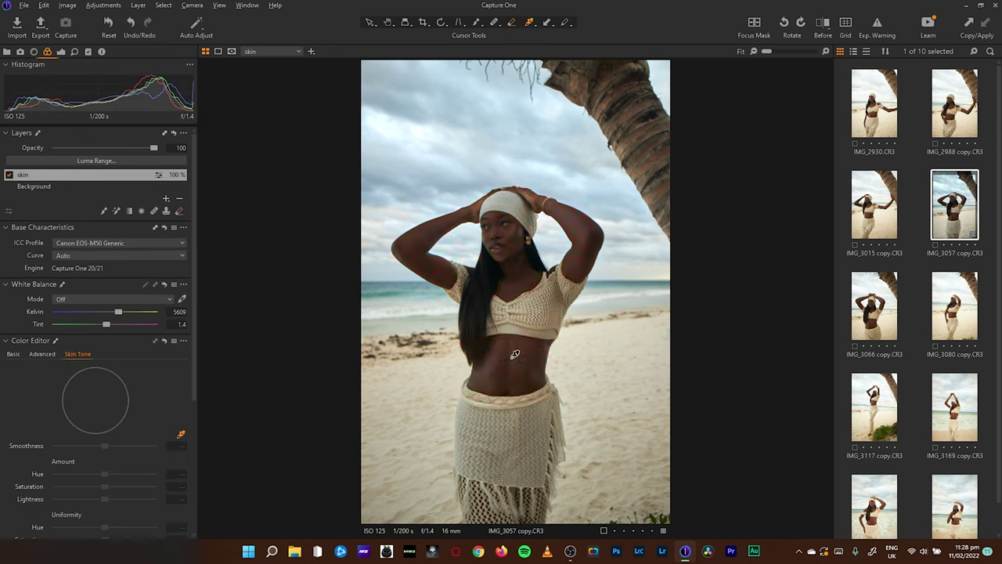
{"action": "left_click", "coordinate": [524, 357]}
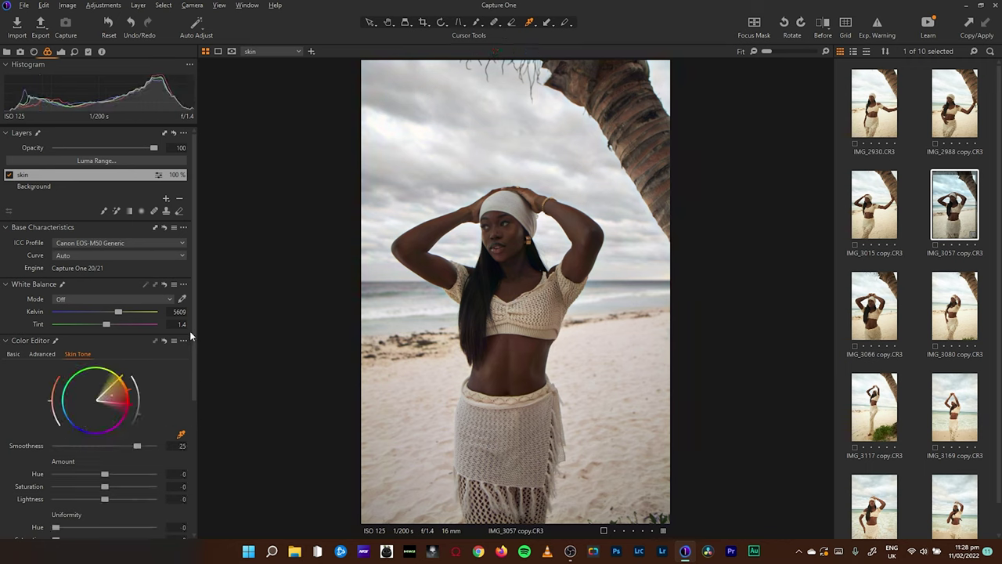
{"action": "left_click_drag", "start_coordinate": [192, 336], "coordinate": [199, 295]}
{"action": "scroll", "coordinate": [194, 314], "scroll_direction": "down", "scroll_amount": 5}
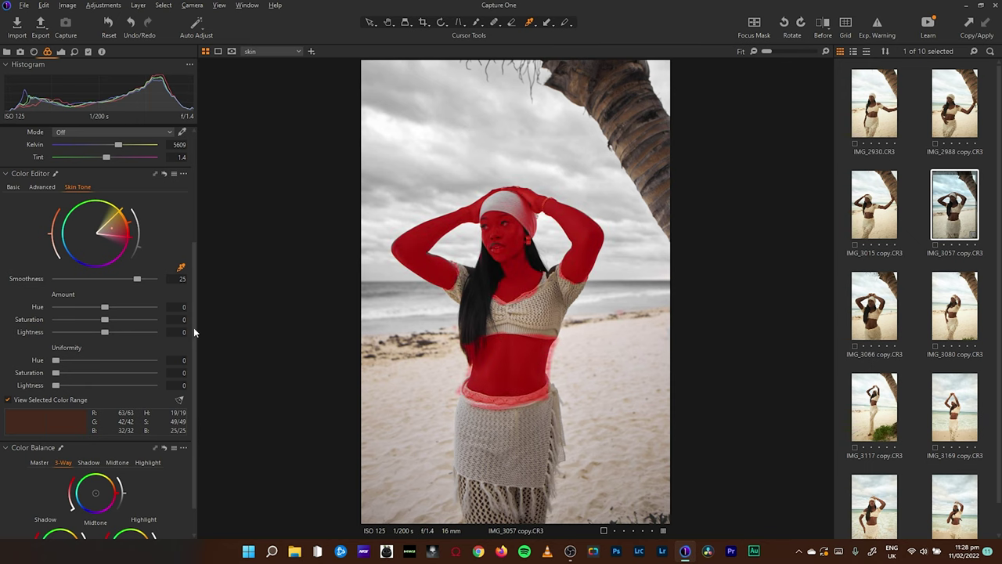
{"action": "left_click", "coordinate": [9, 400]}
- Try a Skin Tone Hue amount of 5 on the skin layer and check its effect on the face at 100%
{"action": "left_click_drag", "start_coordinate": [107, 308], "coordinate": [168, 316]}
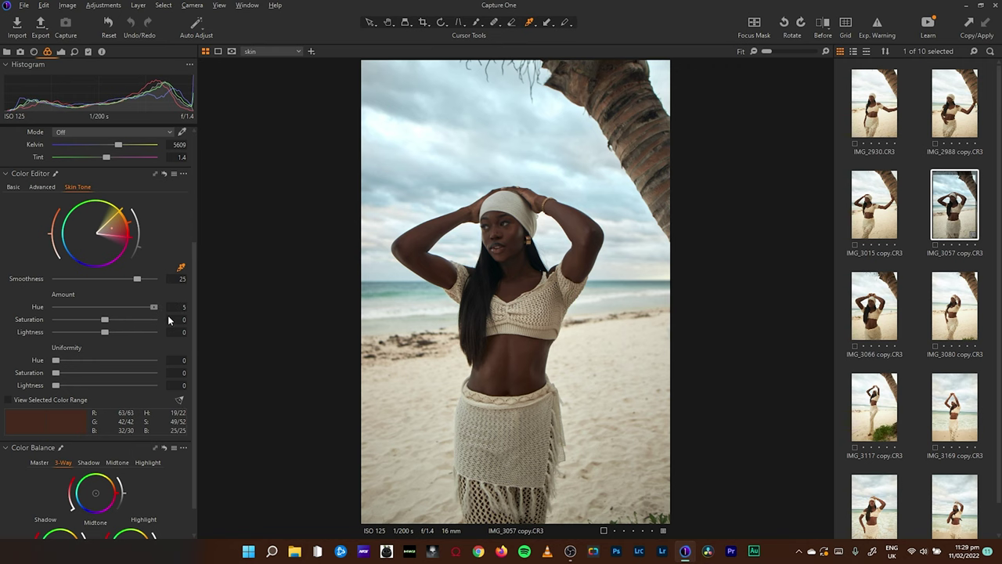
{"action": "key", "text": "h"}
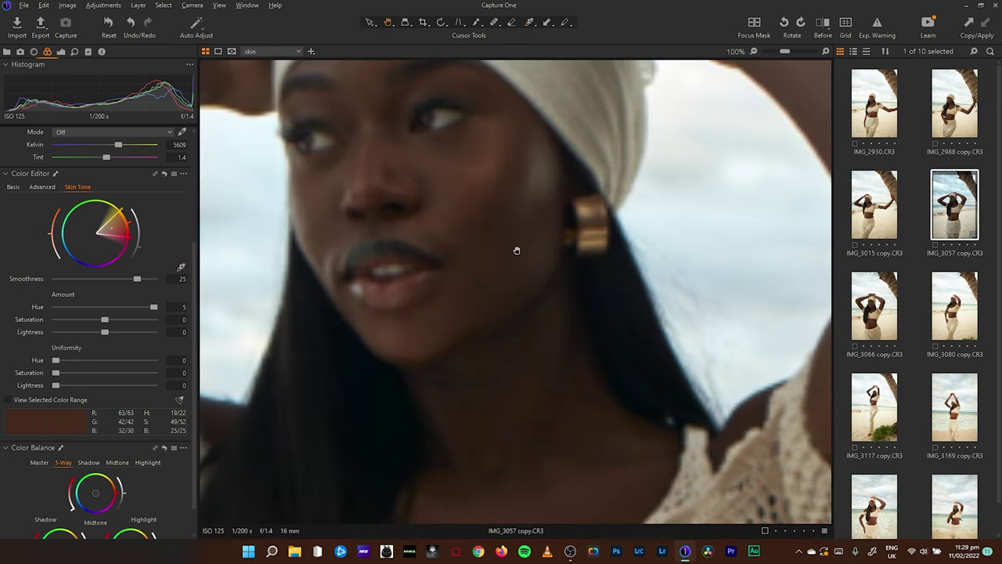
{"action": "left_click", "coordinate": [516, 251]}
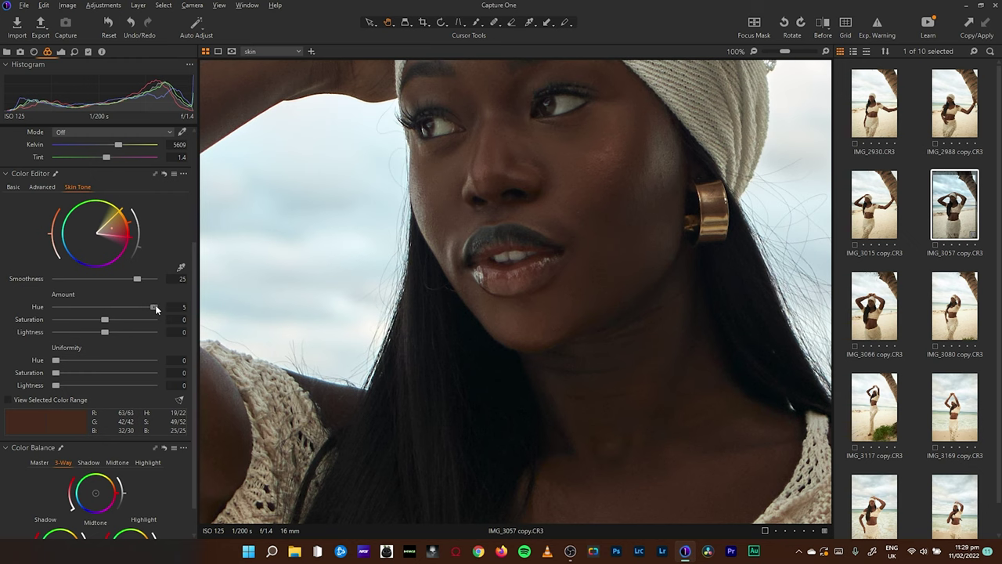
{"action": "left_click_drag", "start_coordinate": [154, 307], "coordinate": [98, 306]}
{"action": "double_click", "coordinate": [98, 306]}
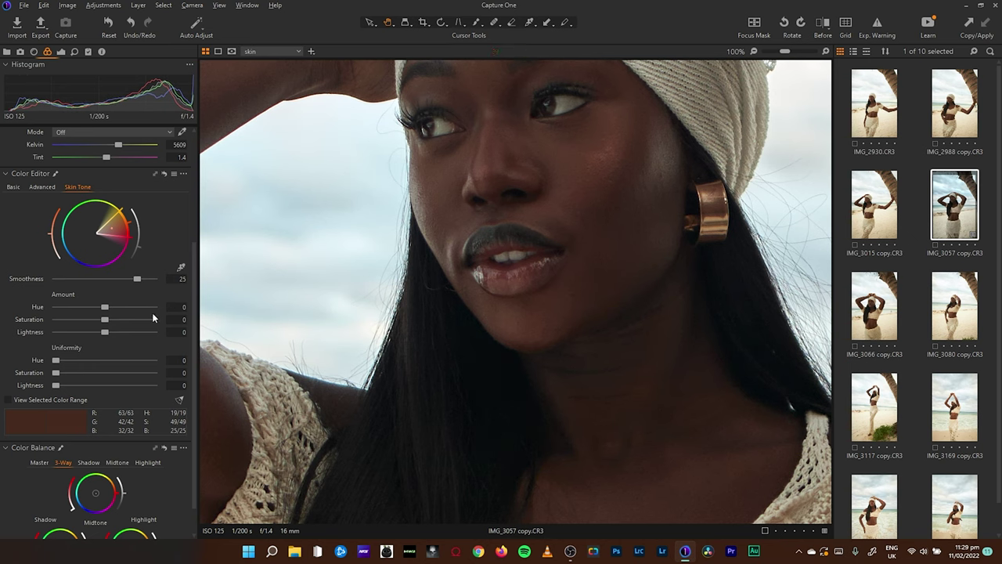
{"action": "left_click", "coordinate": [440, 317]}
- Set the skin layer's Skin Tone amounts to Hue 0.5, Saturation 3.8 and Lightness -5.3, and check the face up close
{"action": "mouse_move", "coordinate": [105, 308]}
{"action": "left_mouse_down"}
{"action": "mouse_move", "coordinate": [85, 309]}
{"action": "mouse_move", "coordinate": [130, 312]}
{"action": "mouse_move", "coordinate": [88, 311]}
{"action": "left_mouse_up"}
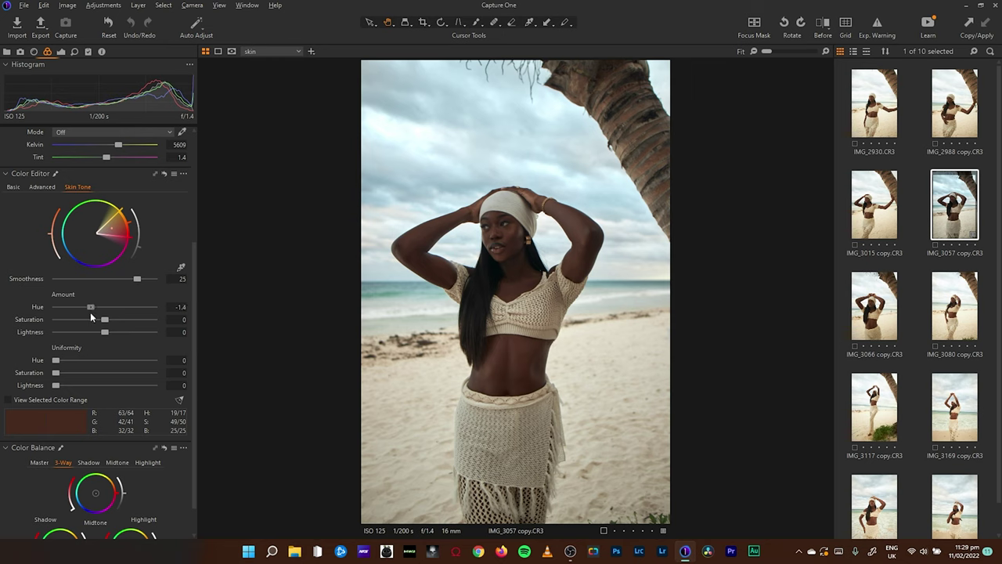
{"action": "left_click_drag", "start_coordinate": [105, 320], "coordinate": [79, 334]}
{"action": "left_click_drag", "start_coordinate": [92, 308], "coordinate": [96, 309]}
{"action": "left_click_drag", "start_coordinate": [97, 308], "coordinate": [110, 310]}
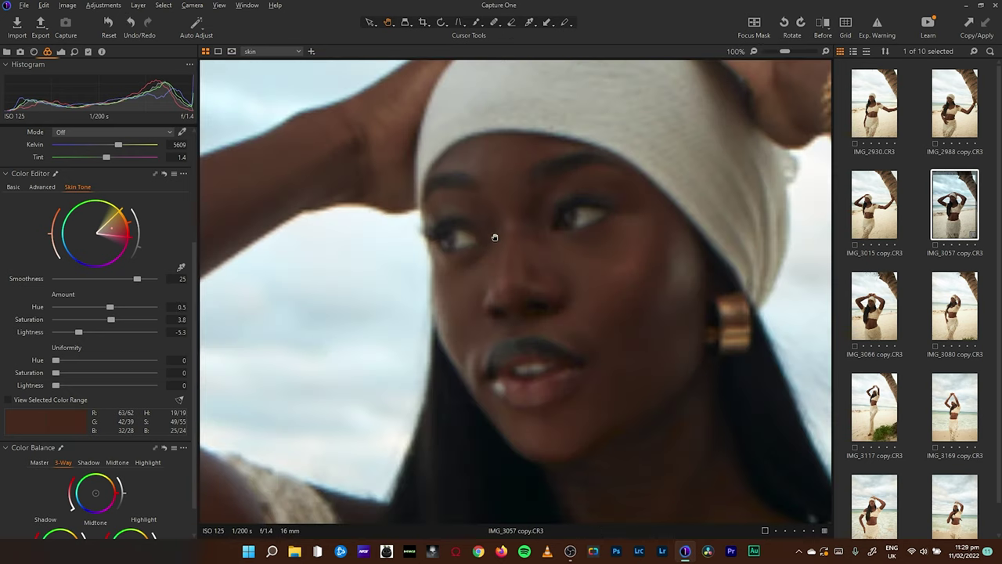
{"action": "left_click", "coordinate": [493, 235]}
{"action": "left_click", "coordinate": [586, 347]}
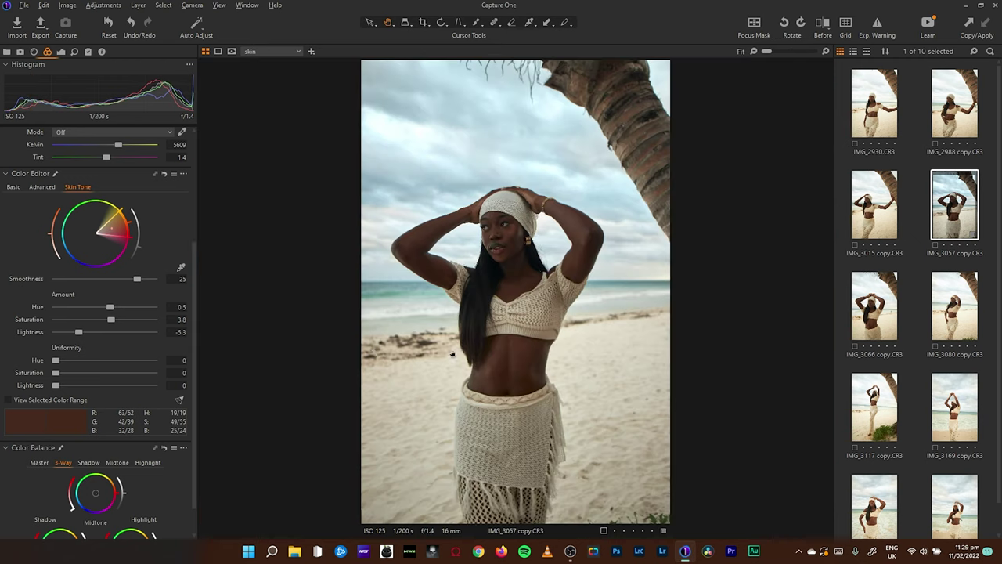
- Compare the photo with and without the skin layer by switching the layer off and on
{"action": "left_click", "coordinate": [7, 174]}
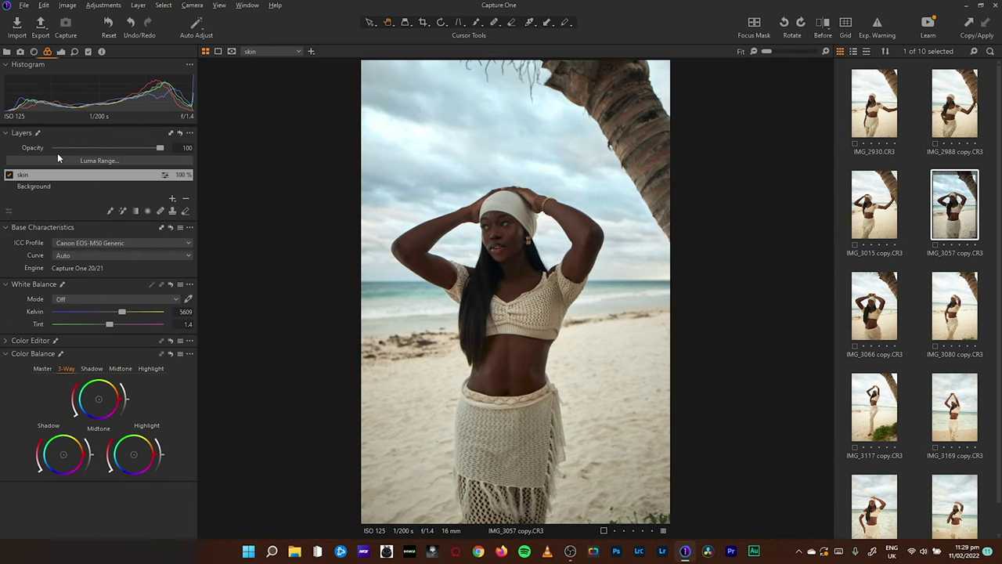
{"action": "left_click", "coordinate": [9, 175]}
{"action": "left_click", "coordinate": [8, 175]}
{"action": "left_click", "coordinate": [8, 175]}
{"action": "left_click", "coordinate": [8, 175]}
- Select the Background layer and collapse all the colour tools except Color Balance
{"action": "left_click", "coordinate": [41, 189]}
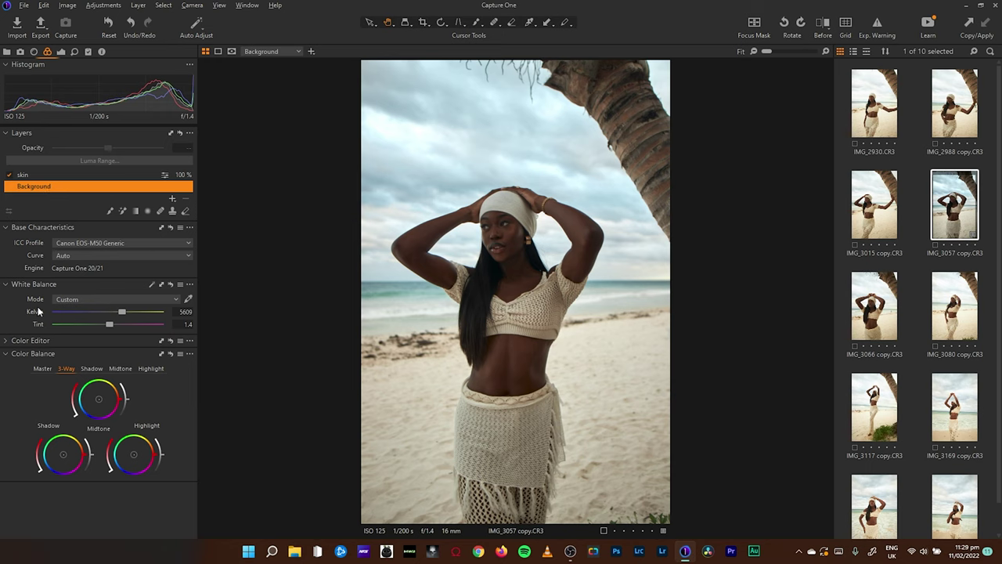
{"action": "left_click", "coordinate": [7, 285]}
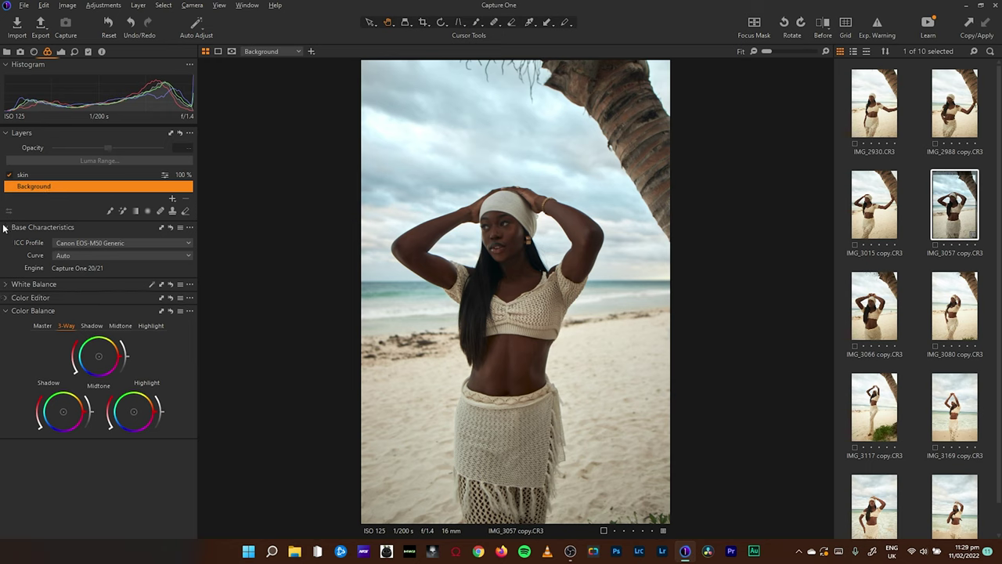
{"action": "left_click", "coordinate": [11, 229]}
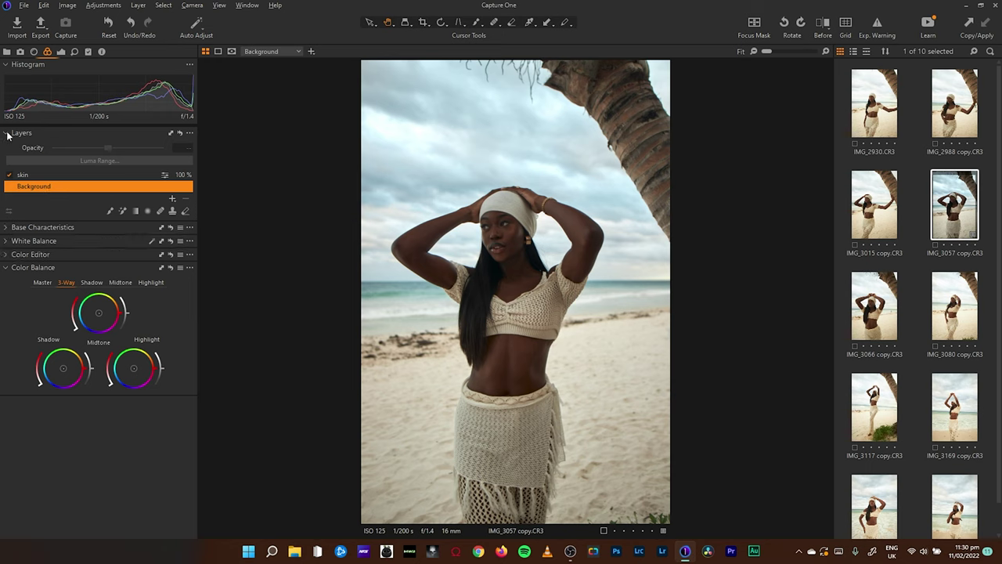
{"action": "left_click", "coordinate": [7, 134]}
{"action": "left_click", "coordinate": [5, 66]}
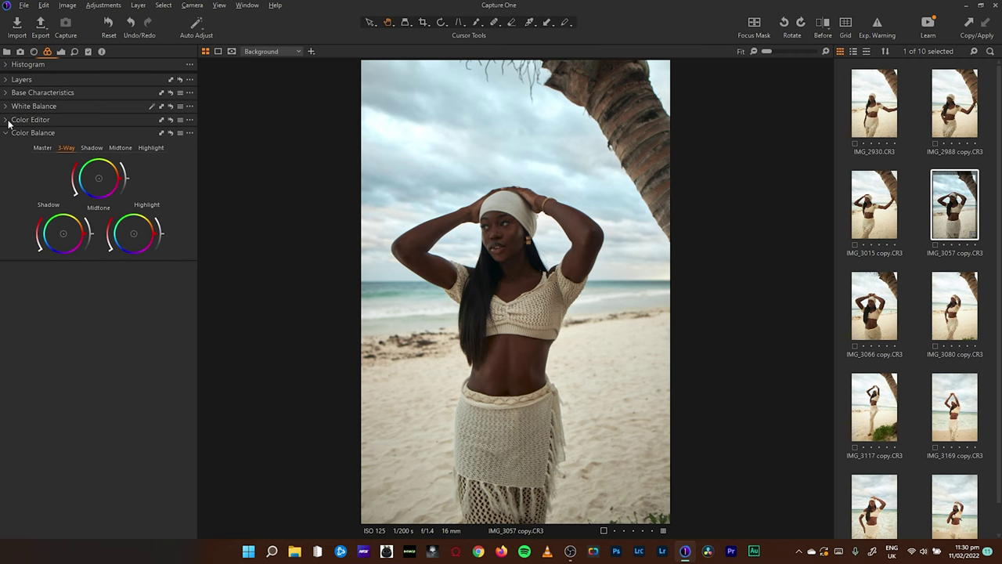
{"action": "left_click", "coordinate": [7, 120]}
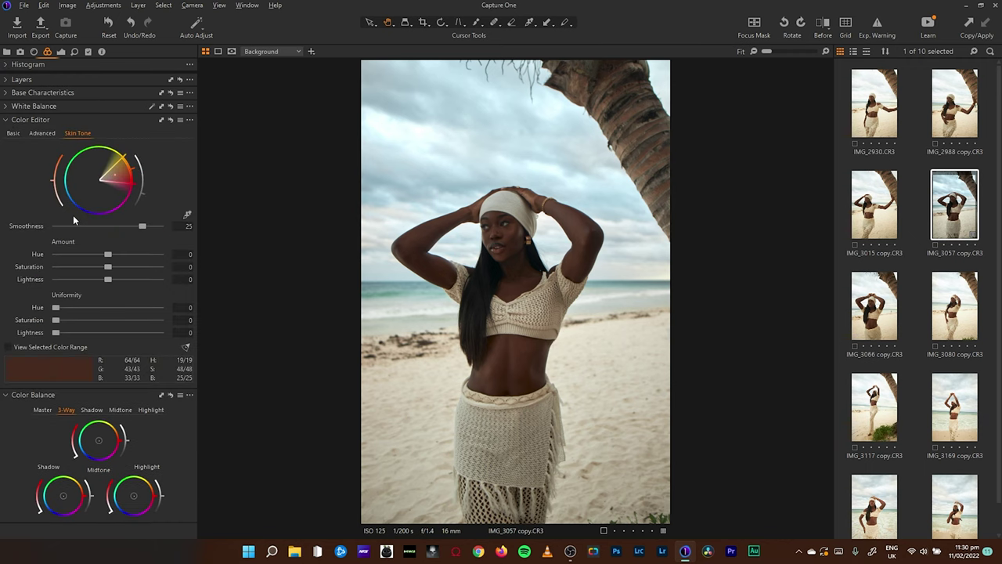
{"action": "left_click", "coordinate": [7, 120]}
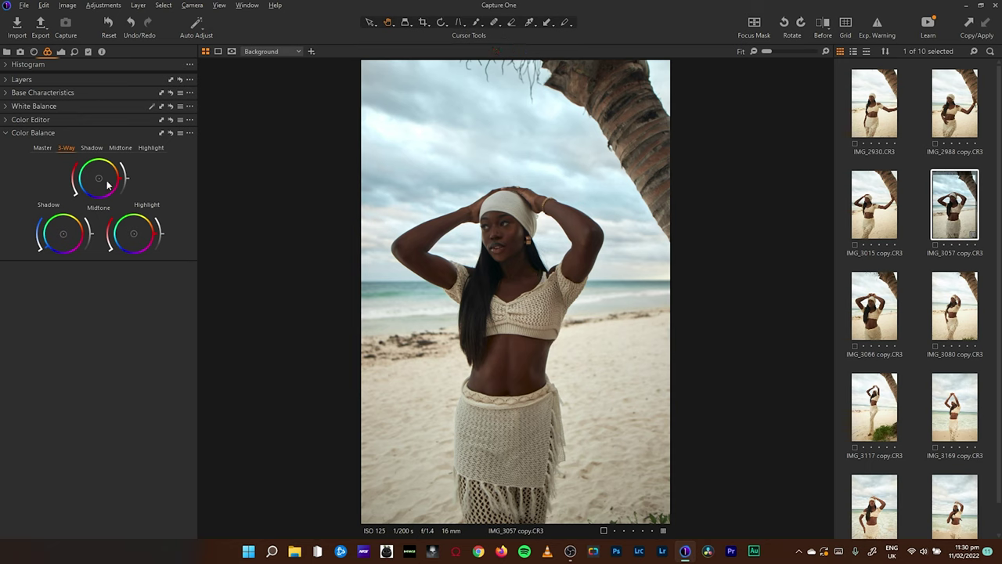
- Tint the Background layer's shadows blue and its midtones and highlights orange with 3-Way Color Balance, and compare against the reset state
{"action": "left_click", "coordinate": [39, 251]}
{"action": "key", "text": "ctrl+z"}
{"action": "left_click_drag", "start_coordinate": [119, 180], "coordinate": [121, 165]}
{"action": "left_click_drag", "start_coordinate": [76, 196], "coordinate": [74, 195]}
{"action": "mouse_move", "coordinate": [123, 183]}
{"action": "left_mouse_down"}
{"action": "mouse_move", "coordinate": [130, 193]}
{"action": "mouse_move", "coordinate": [137, 185]}
{"action": "left_mouse_up"}
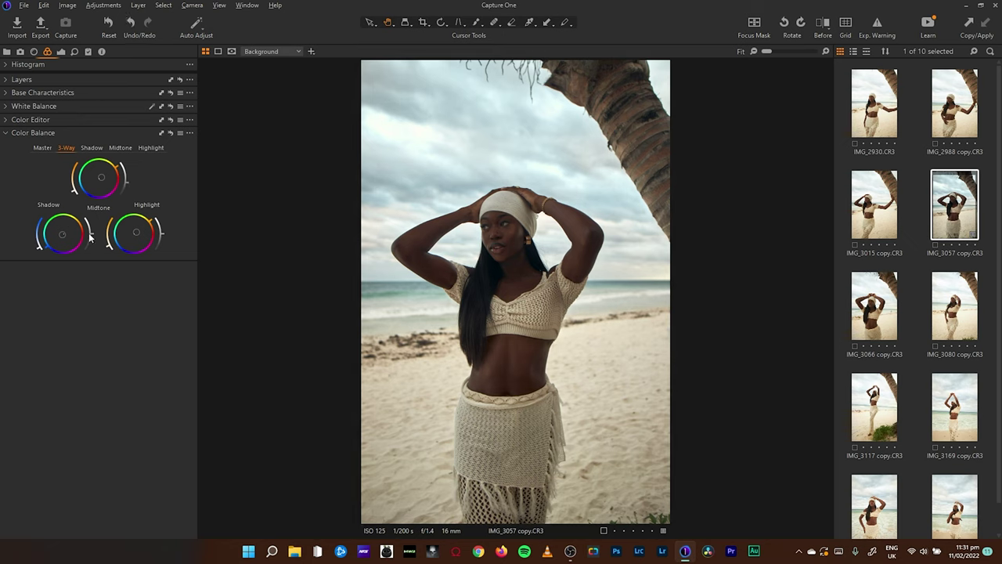
{"action": "left_click_drag", "start_coordinate": [36, 251], "coordinate": [37, 243]}
{"action": "left_click", "coordinate": [105, 251]}
{"action": "left_click", "coordinate": [171, 133]}
{"action": "left_click", "coordinate": [171, 133]}
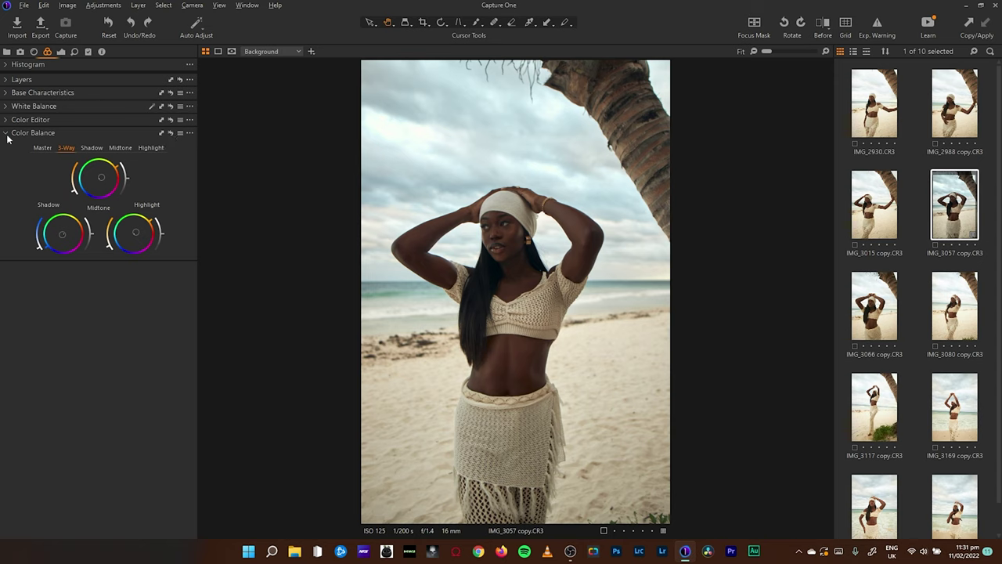
- Add a new adjustment layer above the skin layer and name it CG 2
{"action": "left_click", "coordinate": [6, 133]}
{"action": "left_click", "coordinate": [6, 79]}
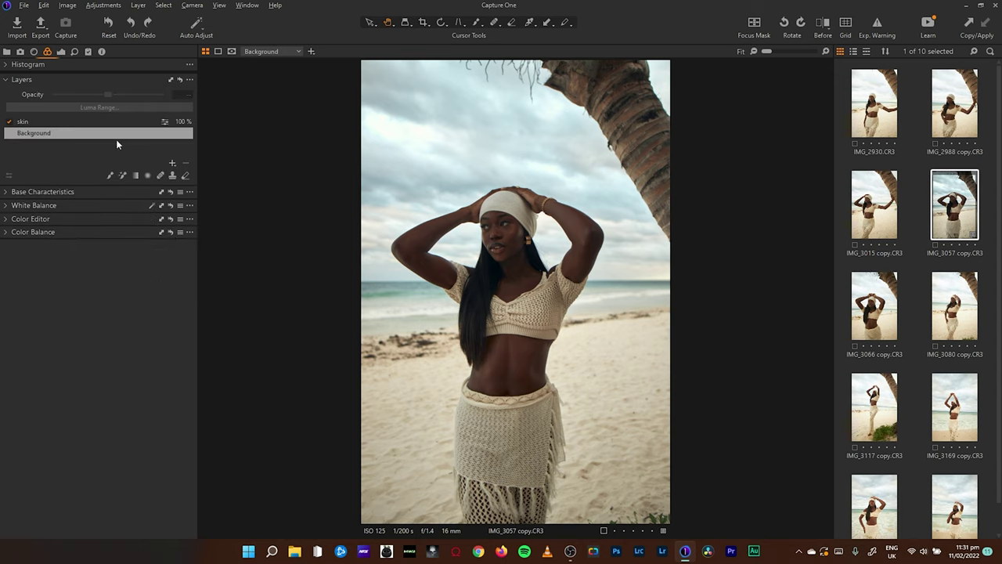
{"action": "left_click", "coordinate": [172, 164]}
{"action": "left_click", "coordinate": [232, 180]}
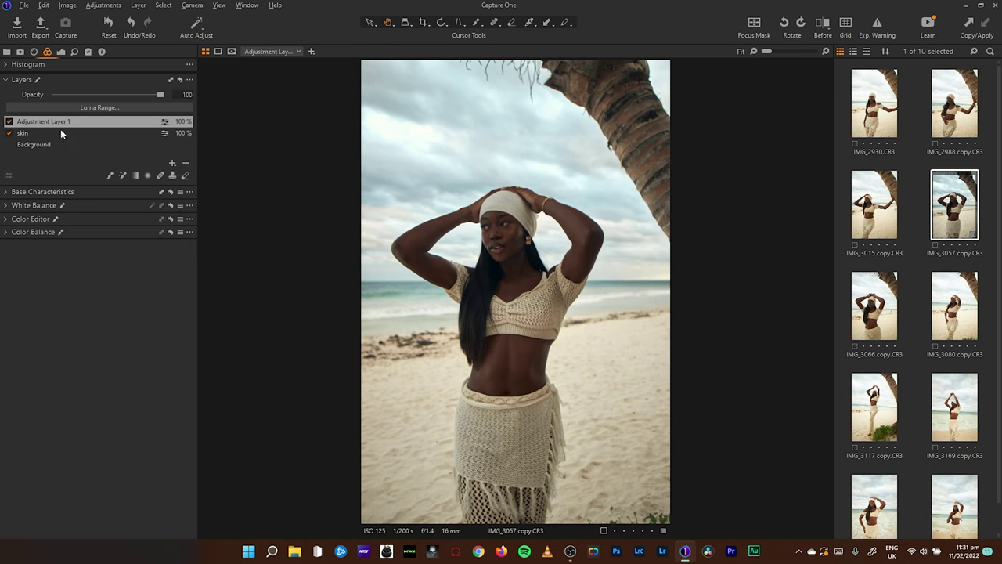
{"action": "double_click", "coordinate": [47, 121]}
{"action": "type", "text": "CG 1"}
{"action": "key", "text": "BackSpace"}
{"action": "type", "text": "2"}
{"action": "key", "text": "Return"}
- Grade the CG 2 layer with purple shadows, blue midtones and green highlights, and compare the photo with the layer off and on
{"action": "left_click", "coordinate": [6, 233]}
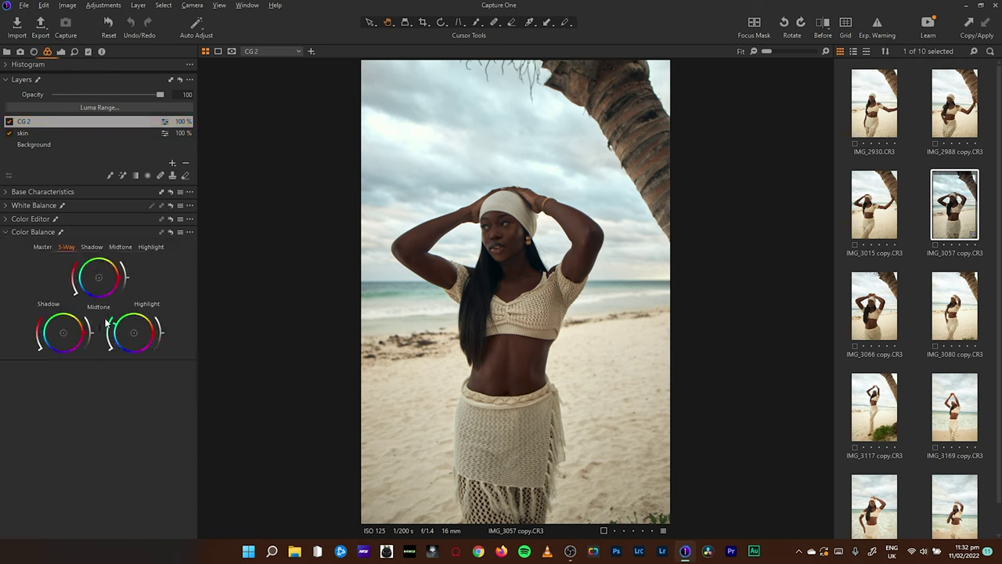
{"action": "mouse_move", "coordinate": [111, 354]}
{"action": "left_mouse_down"}
{"action": "mouse_move", "coordinate": [106, 344]}
{"action": "mouse_move", "coordinate": [102, 354]}
{"action": "left_mouse_up"}
{"action": "left_click", "coordinate": [9, 122]}
{"action": "left_click", "coordinate": [9, 122]}
{"action": "left_click", "coordinate": [9, 122]}
{"action": "left_click", "coordinate": [8, 122]}
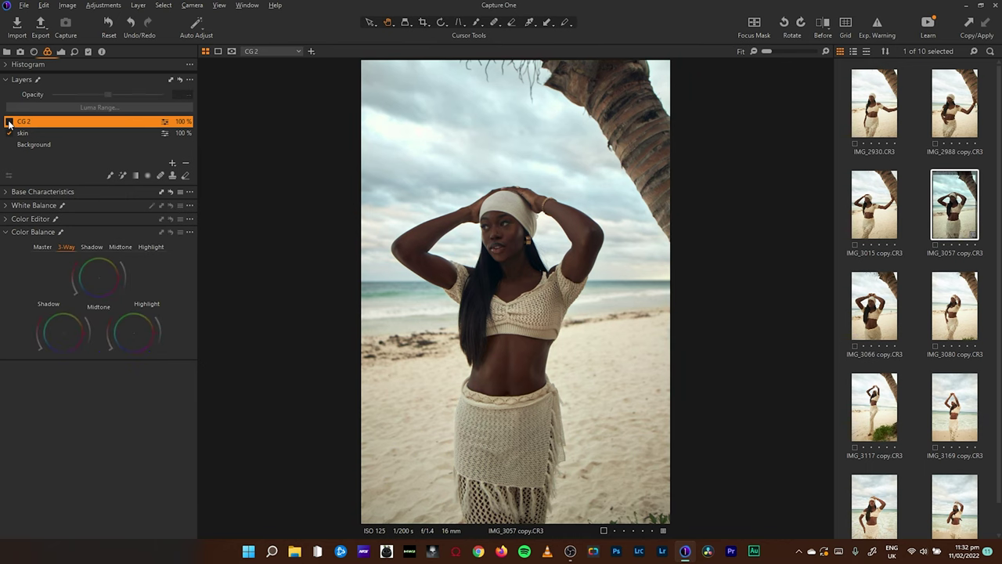
- Inspect the woman's face at 100% and compare the edited photo with its Before view
{"action": "left_click", "coordinate": [464, 271]}
{"action": "left_click_drag", "start_coordinate": [467, 290], "coordinate": [446, 220]}
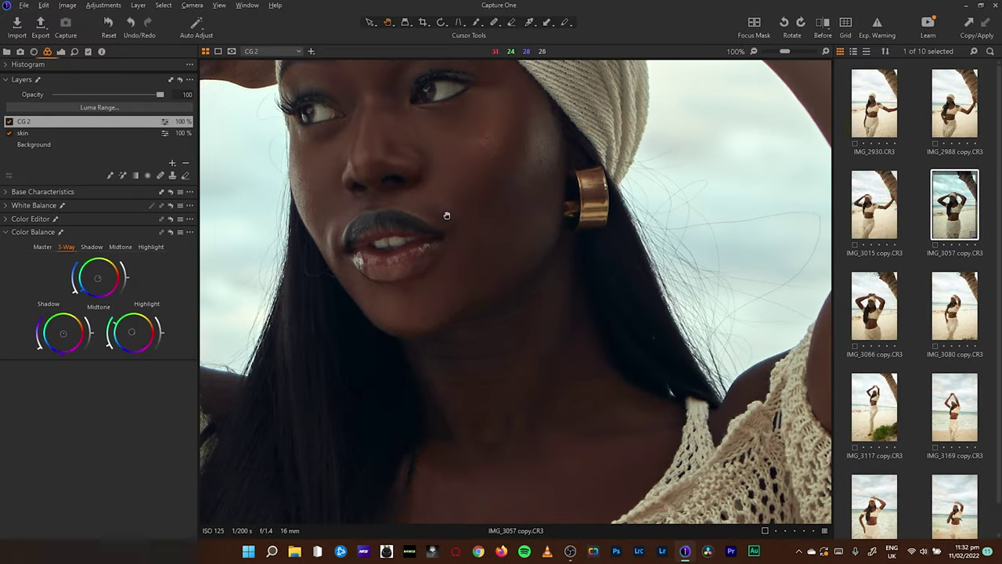
{"action": "left_click", "coordinate": [822, 24]}
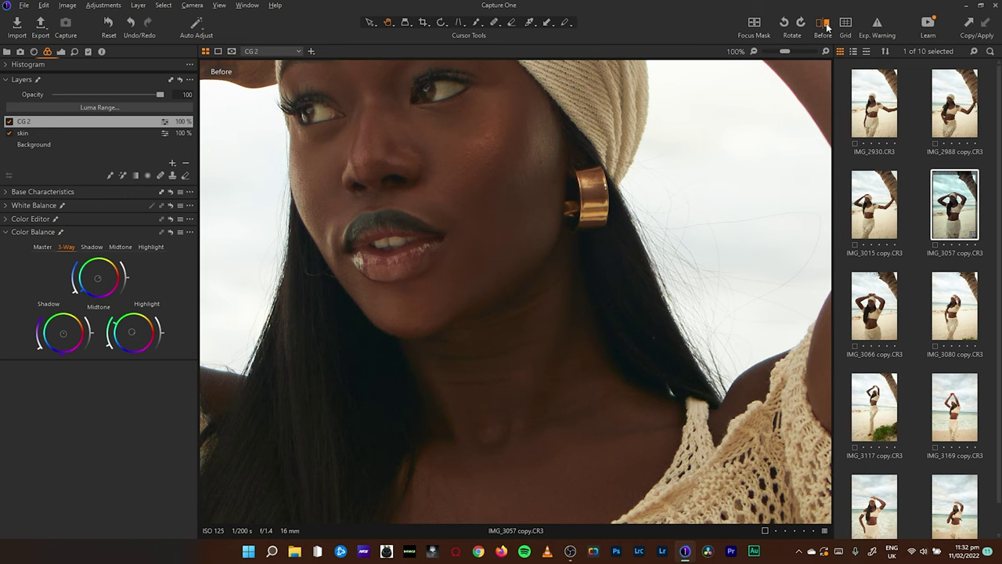
{"action": "left_click", "coordinate": [824, 24]}
{"action": "left_click", "coordinate": [827, 26]}
{"action": "left_click", "coordinate": [827, 26]}
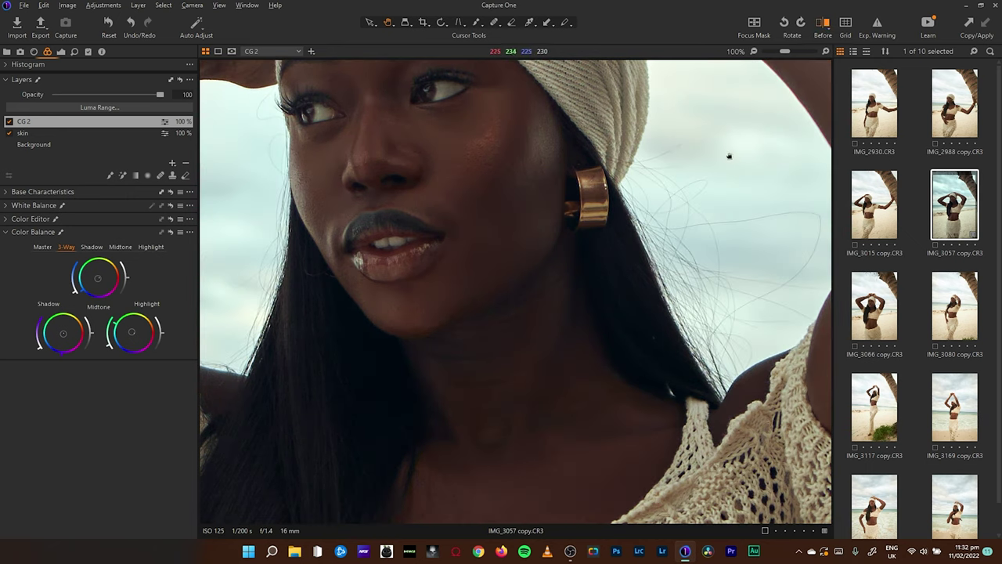
{"action": "key", "text": "ctrl+0"}
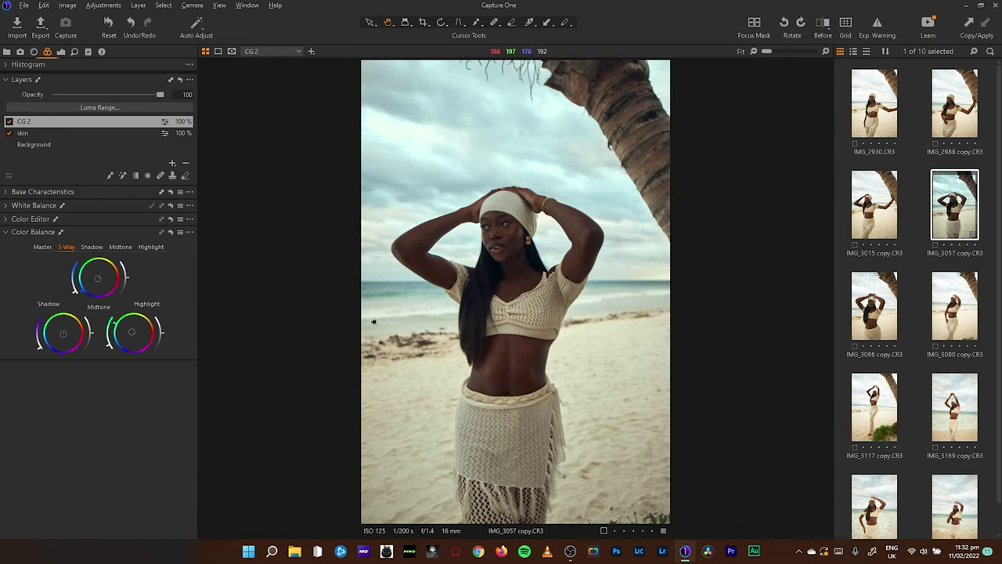
- Set the yellow range's lightness to -19.1 for the Background layer in the basic Color Editor
{"action": "left_click", "coordinate": [35, 146]}
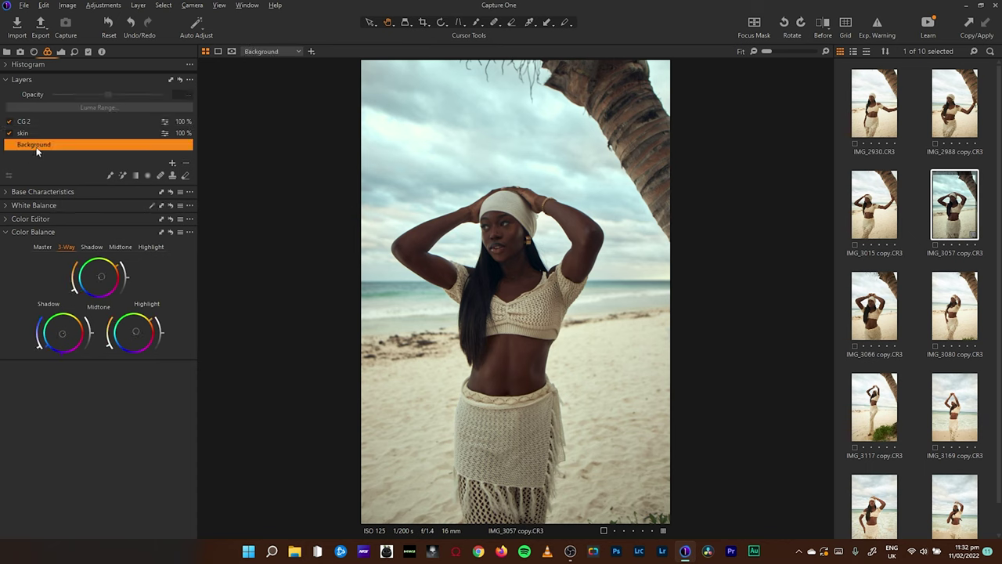
{"action": "left_click", "coordinate": [7, 219]}
{"action": "left_click", "coordinate": [41, 231]}
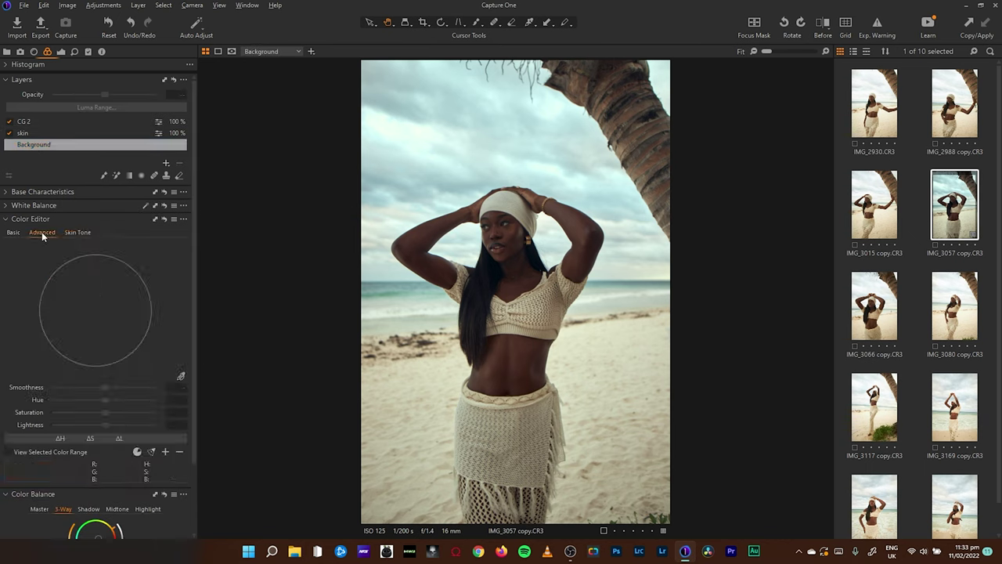
{"action": "left_click", "coordinate": [13, 232]}
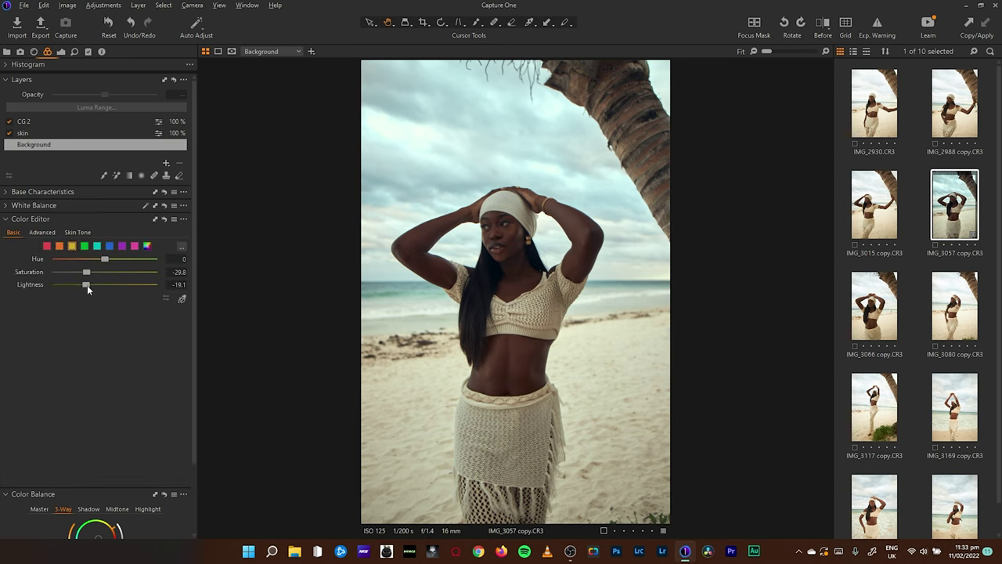
{"action": "left_click_drag", "start_coordinate": [116, 286], "coordinate": [87, 286]}
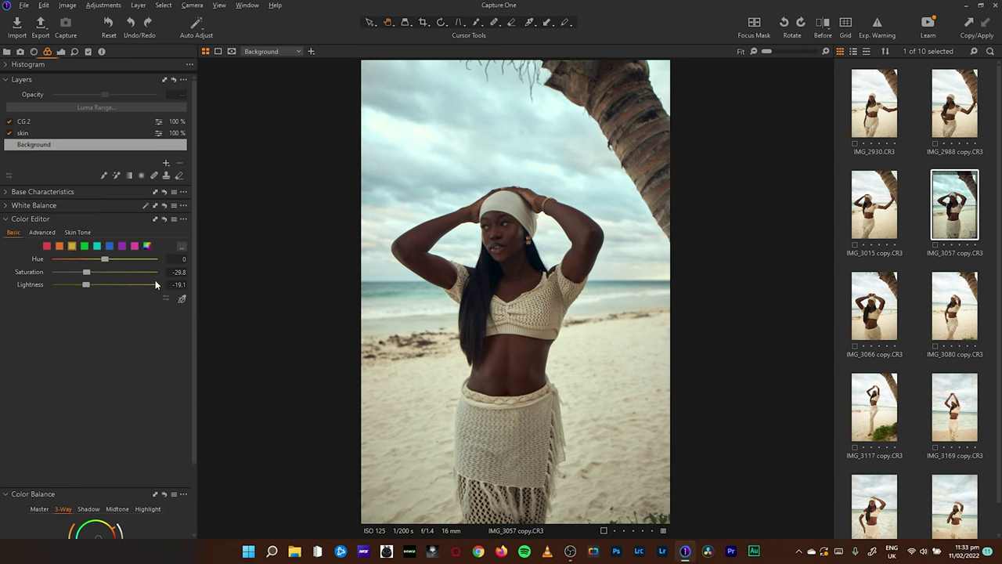
- Sample the knit skirt's colour as an advanced colour range, narrow it, and set its saturation to 1.6 and lightness to 85.1
{"action": "left_click", "coordinate": [43, 232]}
{"action": "left_click", "coordinate": [181, 381]}
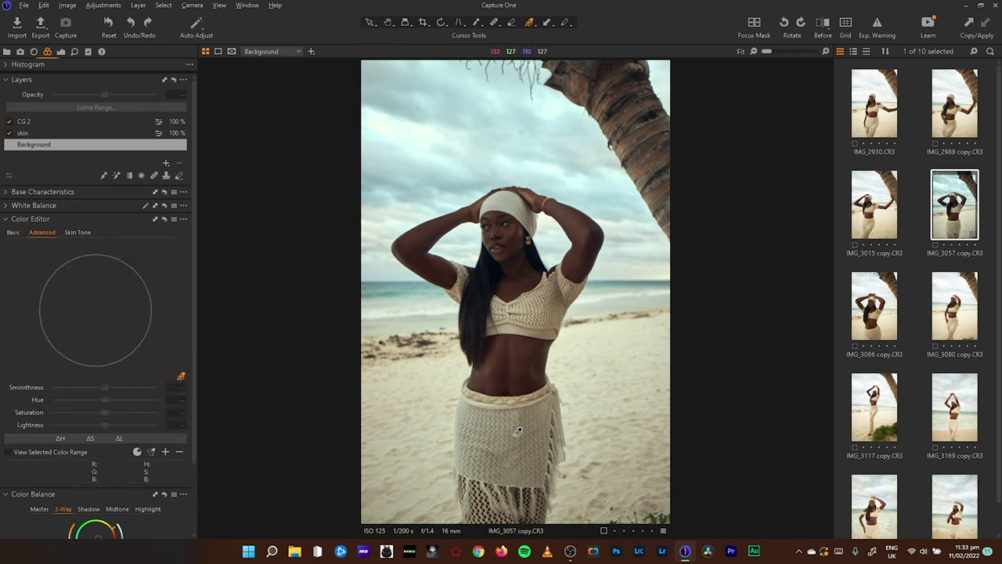
{"action": "left_click", "coordinate": [515, 431]}
{"action": "left_click", "coordinate": [8, 452]}
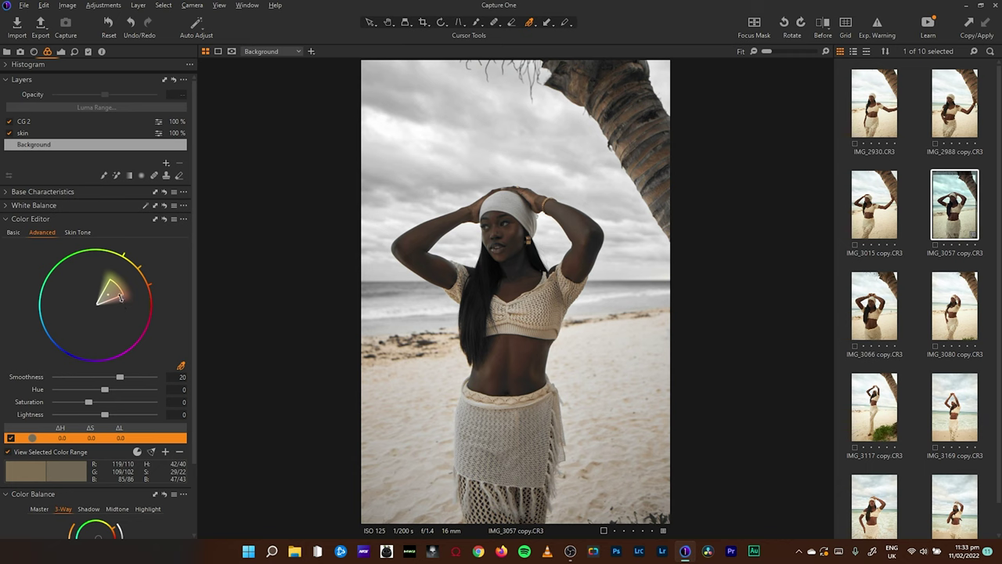
{"action": "left_click_drag", "start_coordinate": [120, 294], "coordinate": [102, 294]}
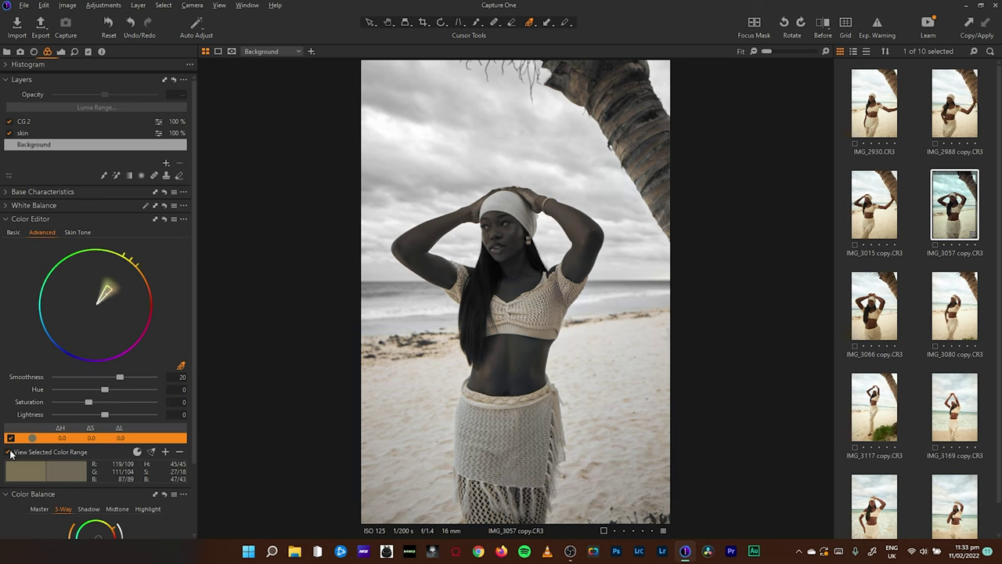
{"action": "left_click_drag", "start_coordinate": [104, 415], "coordinate": [146, 405]}
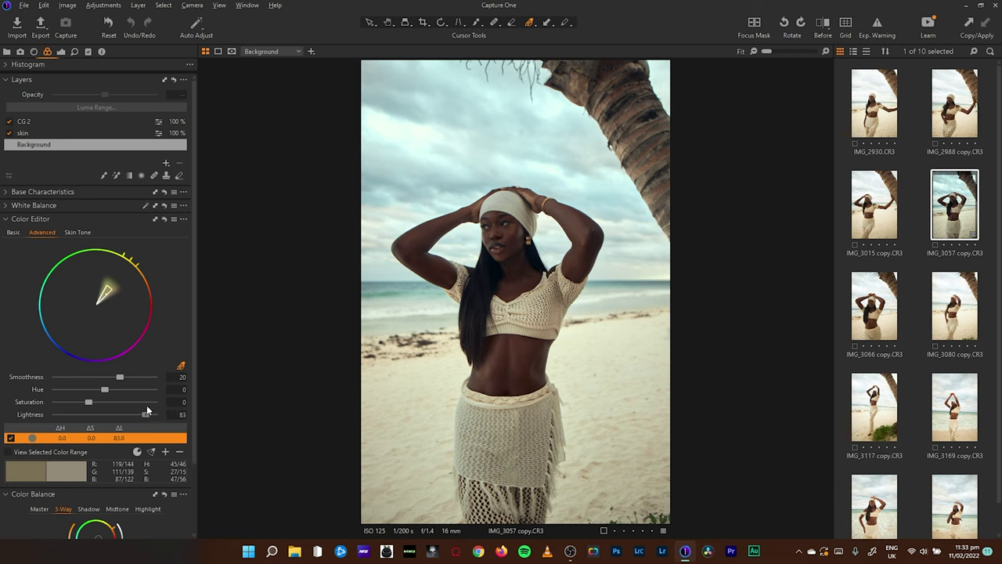
{"action": "mouse_move", "coordinate": [87, 401]}
{"action": "left_mouse_down"}
{"action": "mouse_move", "coordinate": [68, 404]}
{"action": "mouse_move", "coordinate": [91, 405]}
{"action": "left_mouse_up"}
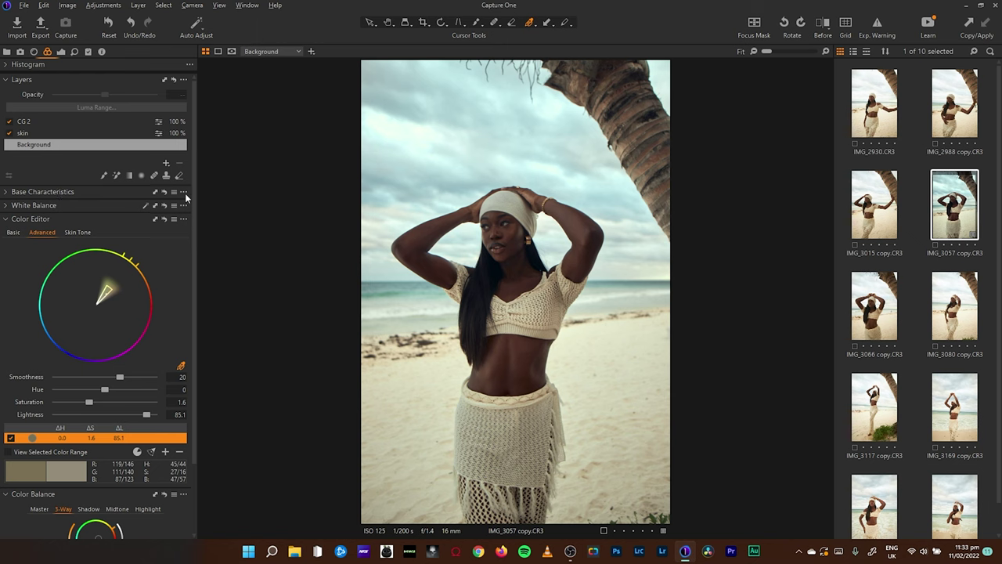
- Compare the edited photo with its original in the full and split Before views
{"action": "left_click", "coordinate": [822, 23]}
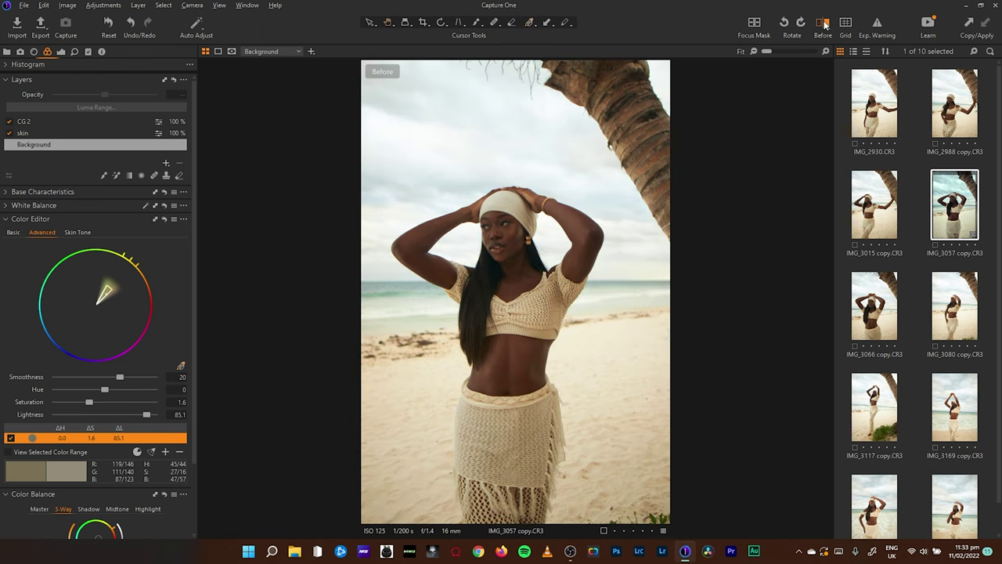
{"action": "left_click", "coordinate": [824, 24]}
{"action": "left_click_drag", "start_coordinate": [824, 24], "coordinate": [842, 51]}
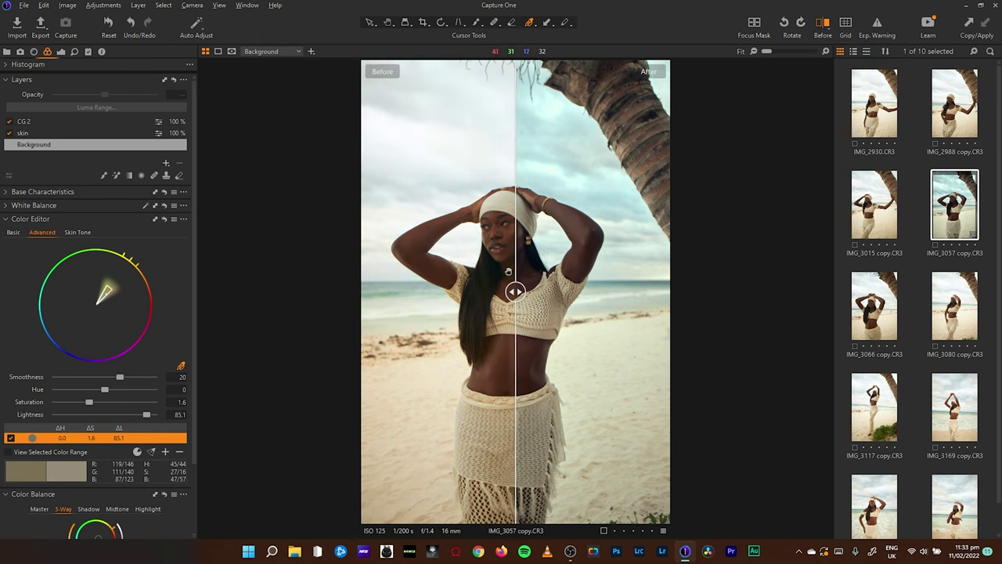
{"action": "key", "text": "y"}
{"action": "key", "text": "y"}
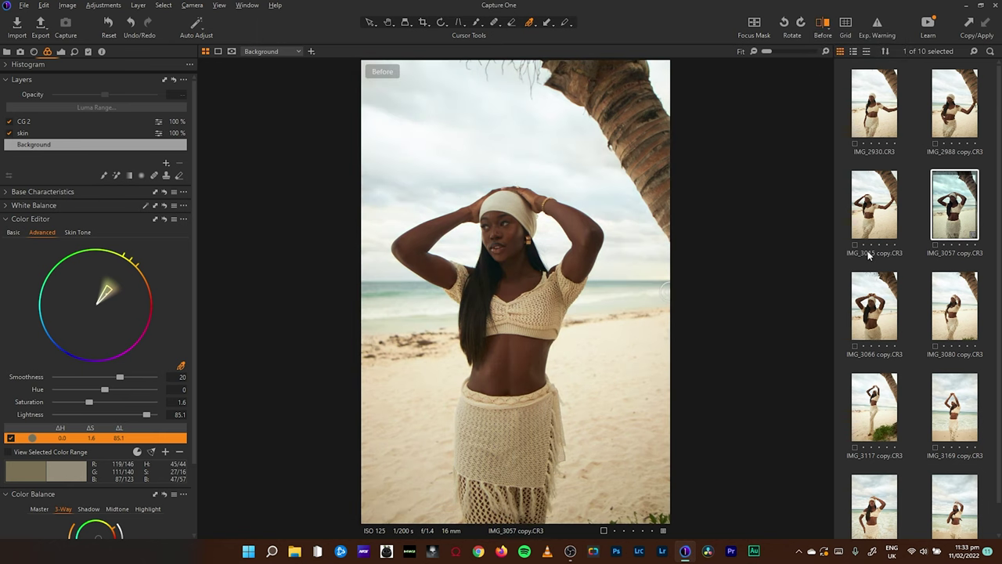
{"action": "key", "text": "y"}
{"action": "key", "text": "y"}
{"action": "key", "text": "y"}
{"action": "key", "text": "y"}
{"action": "key", "text": "y"}
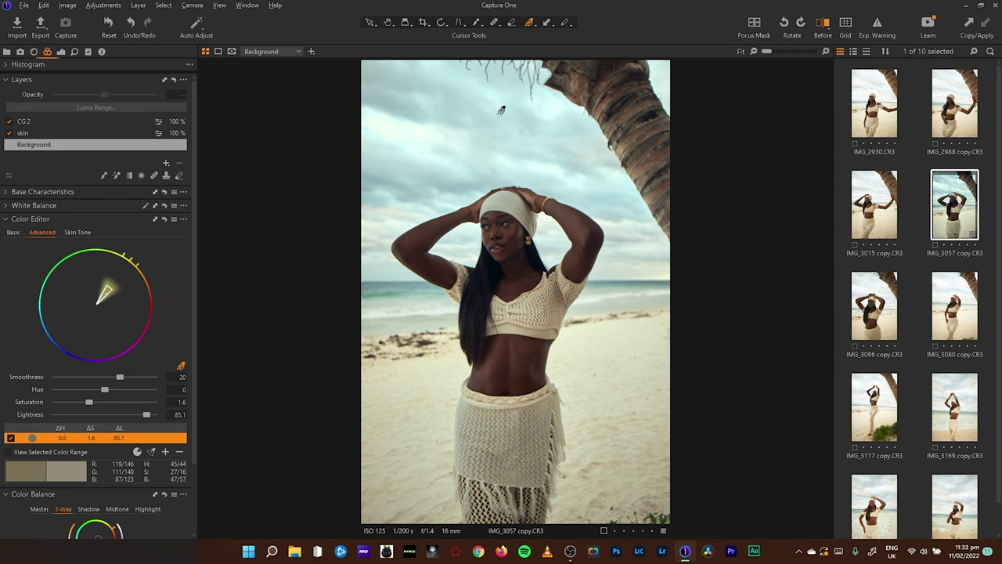
- Warm the Background layer's white balance to 5839 Kelvin
{"action": "left_click", "coordinate": [7, 205]}
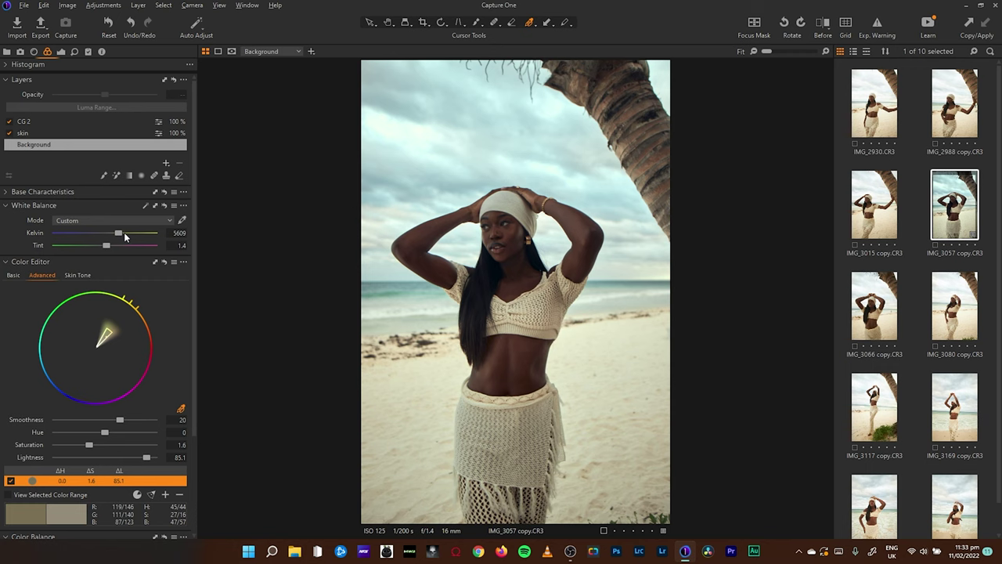
{"action": "left_click_drag", "start_coordinate": [119, 236], "coordinate": [122, 234]}
- Set the HDR highlights to -17 and the RGB Levels white input to 237, and check against the Before view
{"action": "left_click", "coordinate": [61, 52]}
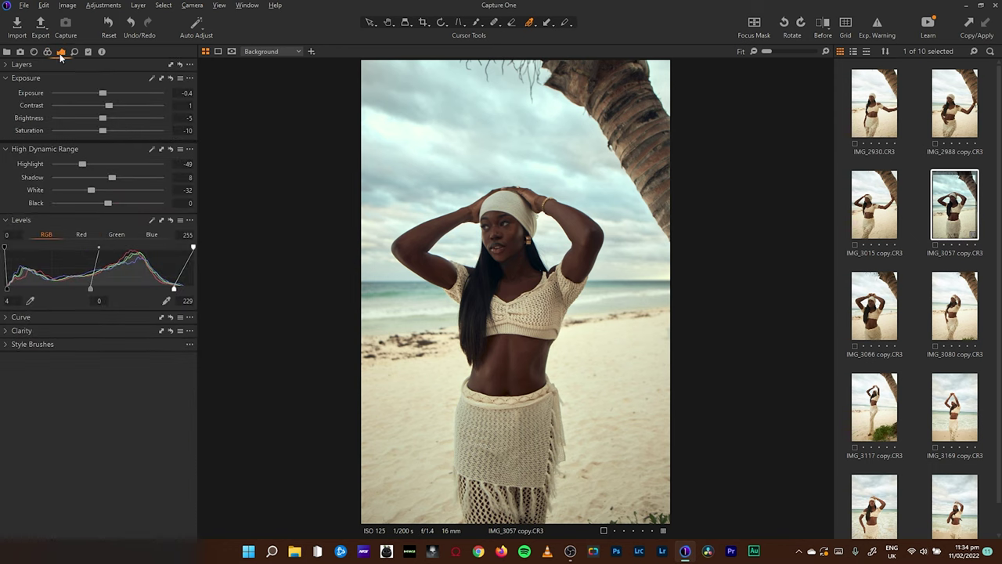
{"action": "left_click_drag", "start_coordinate": [81, 166], "coordinate": [99, 167]}
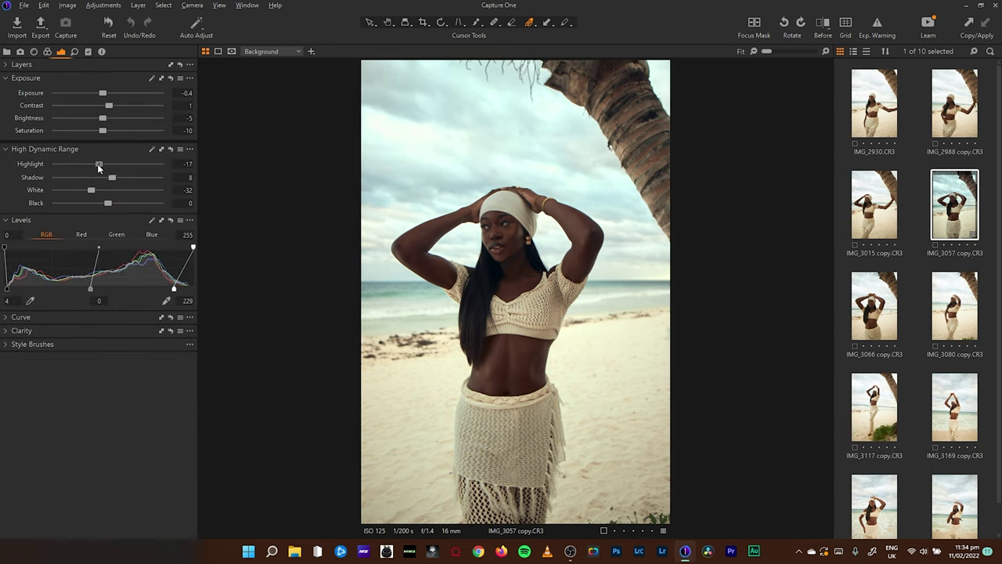
{"action": "left_click_drag", "start_coordinate": [174, 289], "coordinate": [179, 289]}
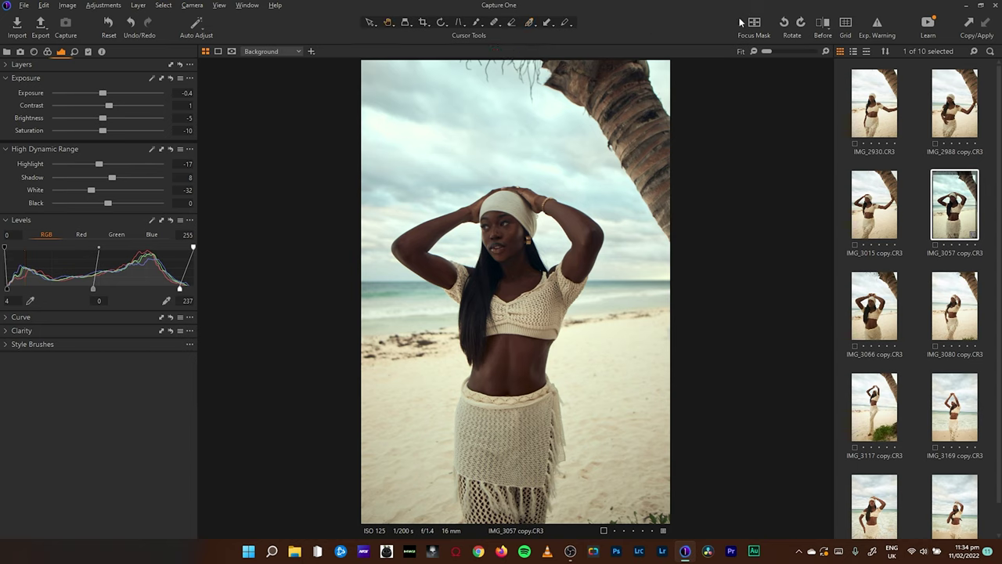
{"action": "left_click", "coordinate": [823, 23]}
{"action": "left_click", "coordinate": [826, 27]}
- Apply the edits to IMG_3117 copy.CR3 and rotate that photo until its sea horizon is level
{"action": "left_click", "coordinate": [874, 404]}
{"action": "left_click", "coordinate": [988, 22]}
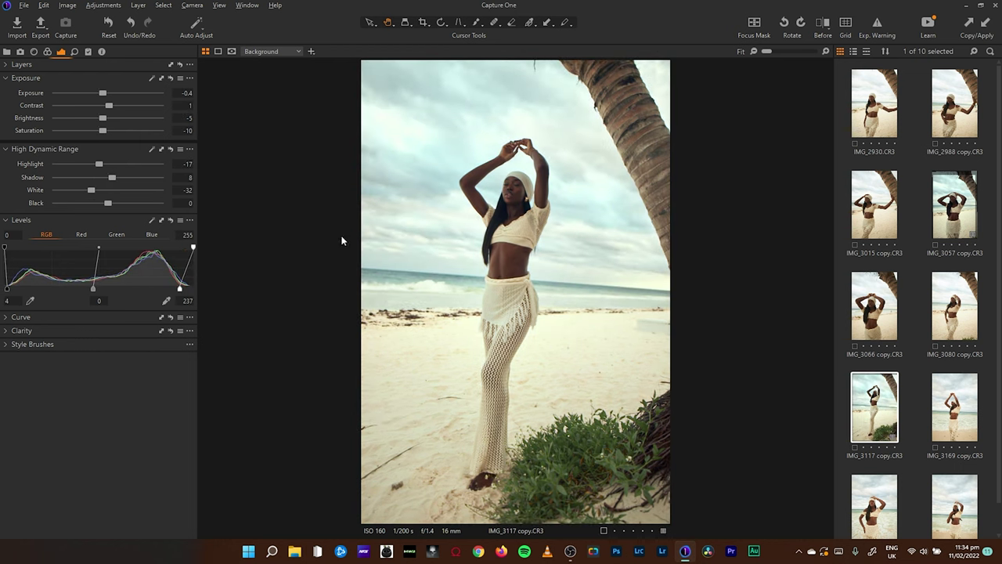
{"action": "left_click", "coordinate": [439, 23]}
{"action": "left_click_drag", "start_coordinate": [475, 95], "coordinate": [459, 99]}
{"action": "left_click", "coordinate": [389, 23]}
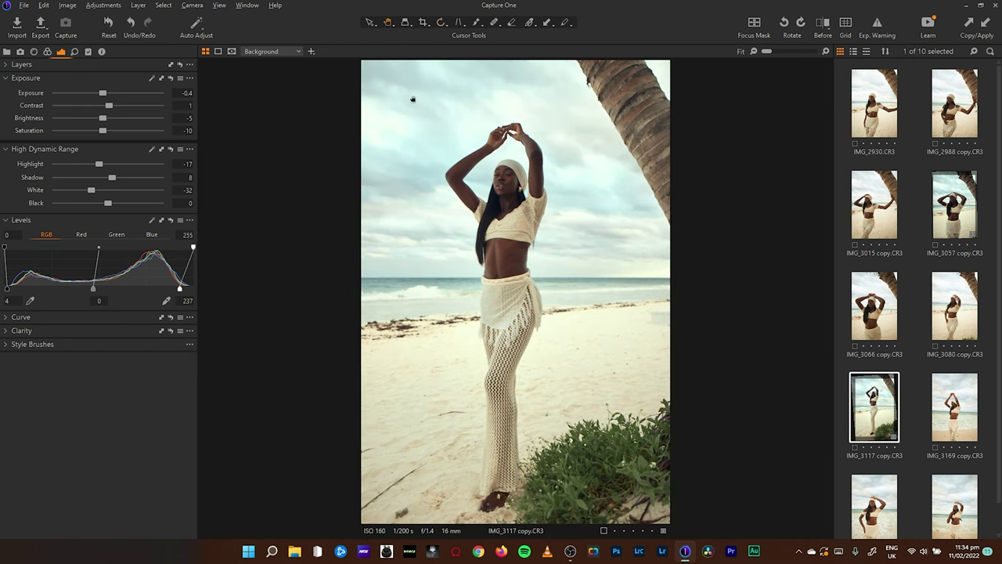
- Erase the misaligned copied mask from the skin layer of IMG_3117 copy.CR3
{"action": "left_click", "coordinate": [47, 51]}
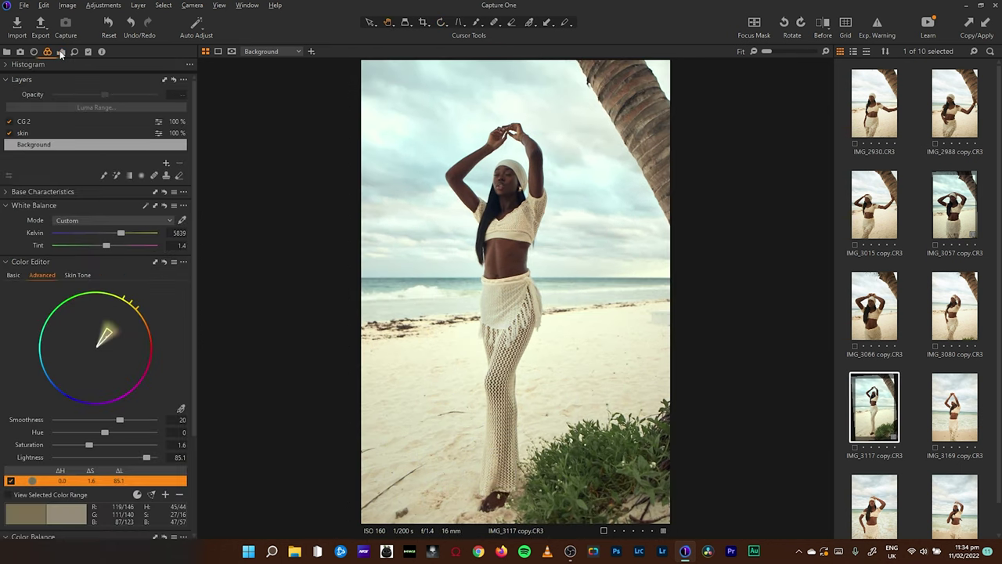
{"action": "left_click", "coordinate": [28, 134]}
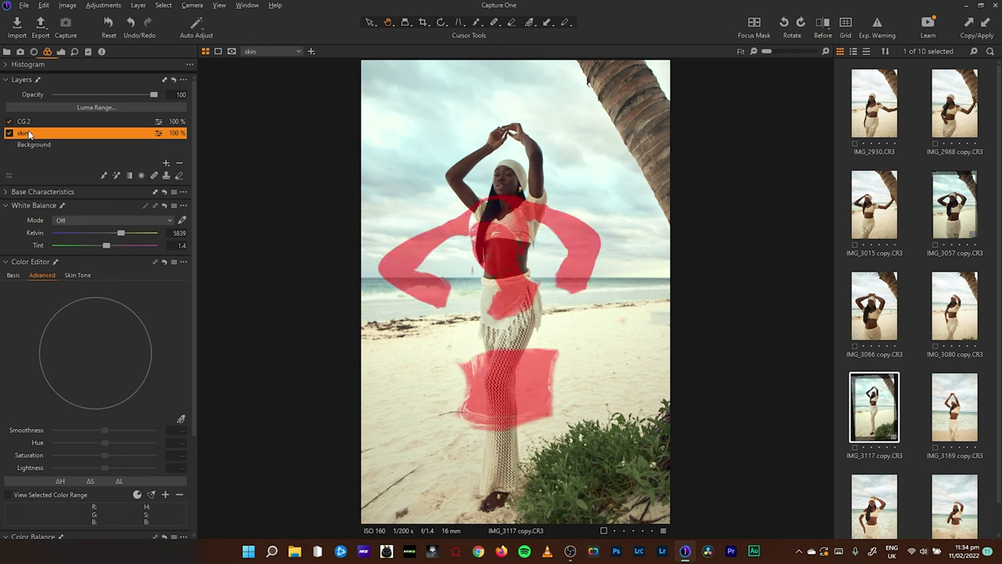
{"action": "key", "text": "b"}
{"action": "mouse_move", "coordinate": [513, 242]}
{"action": "left_mouse_down"}
{"action": "mouse_move", "coordinate": [532, 212]}
{"action": "mouse_move", "coordinate": [447, 224]}
{"action": "mouse_move", "coordinate": [394, 288]}
{"action": "mouse_move", "coordinate": [509, 392]}
{"action": "mouse_move", "coordinate": [454, 356]}
{"action": "left_mouse_up"}
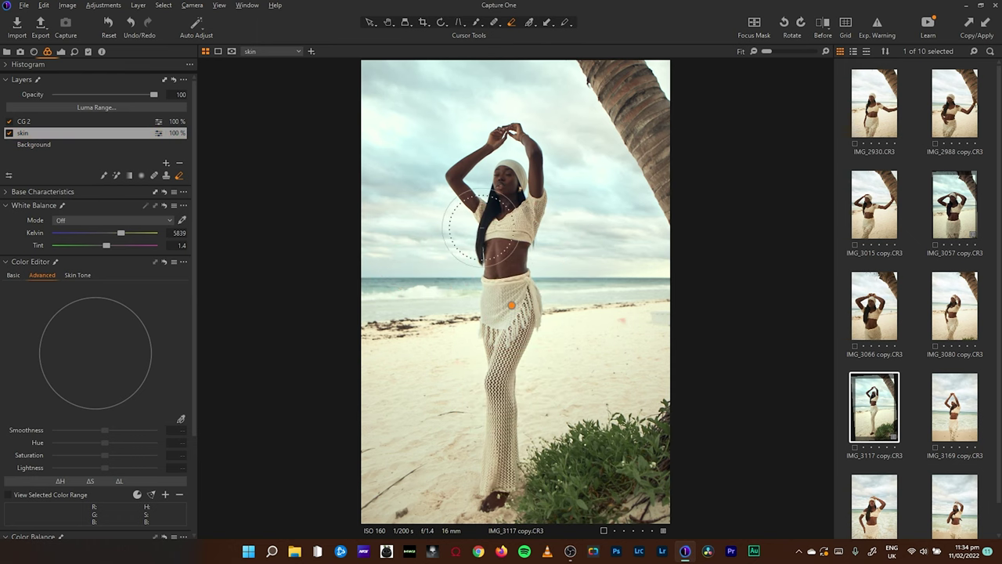
- Brush the skin layer's mask over the woman's midriff, face and neck at 100% zoom
{"action": "key", "text": "ctrl+alt+0"}
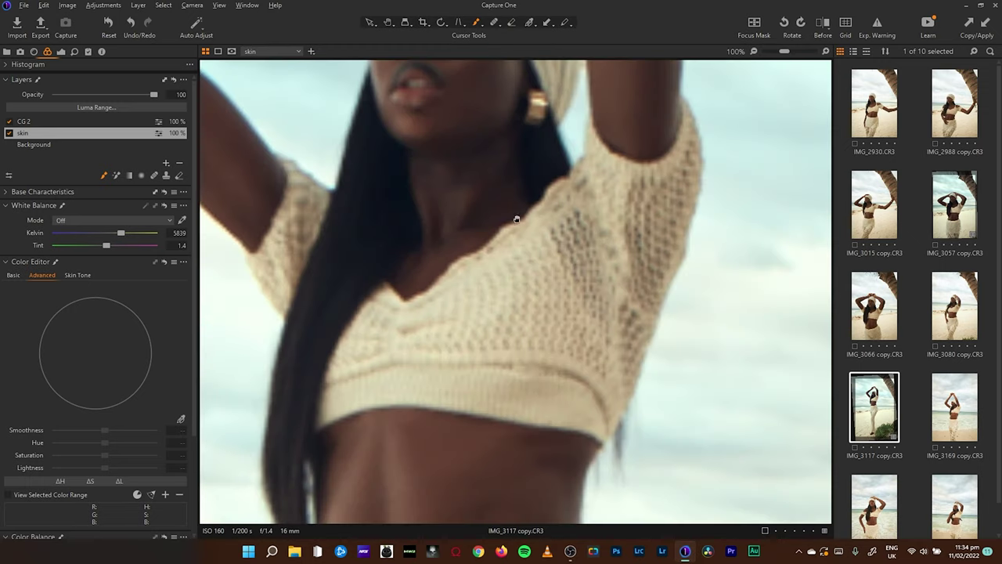
{"action": "left_click_drag", "start_coordinate": [535, 372], "coordinate": [593, 112]}
{"action": "mouse_move", "coordinate": [553, 208]}
{"action": "left_mouse_down"}
{"action": "mouse_move", "coordinate": [464, 179]}
{"action": "mouse_move", "coordinate": [440, 192]}
{"action": "mouse_move", "coordinate": [430, 181]}
{"action": "mouse_move", "coordinate": [591, 301]}
{"action": "mouse_move", "coordinate": [588, 275]}
{"action": "mouse_move", "coordinate": [585, 327]}
{"action": "mouse_move", "coordinate": [620, 267]}
{"action": "mouse_move", "coordinate": [616, 204]}
{"action": "mouse_move", "coordinate": [643, 183]}
{"action": "mouse_move", "coordinate": [451, 163]}
{"action": "mouse_move", "coordinate": [444, 344]}
{"action": "mouse_move", "coordinate": [510, 350]}
{"action": "mouse_move", "coordinate": [516, 292]}
{"action": "mouse_move", "coordinate": [490, 247]}
{"action": "mouse_move", "coordinate": [448, 484]}
{"action": "left_mouse_up"}
{"action": "scroll", "coordinate": [488, 385], "scroll_direction": "up", "scroll_amount": 5}
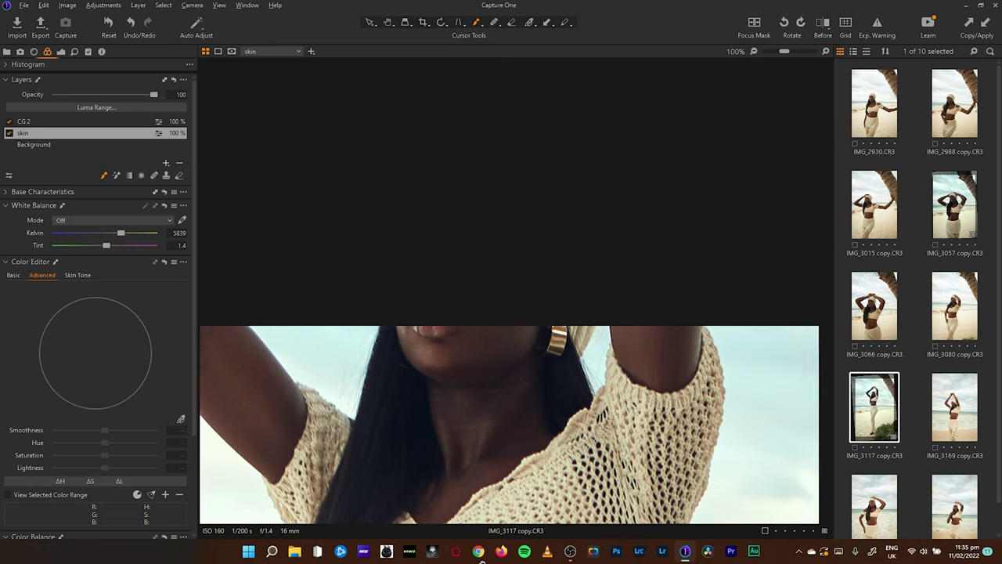
{"action": "mouse_move", "coordinate": [477, 346]}
{"action": "left_mouse_down"}
{"action": "mouse_move", "coordinate": [458, 329]}
{"action": "mouse_move", "coordinate": [447, 235]}
{"action": "mouse_move", "coordinate": [460, 361]}
{"action": "mouse_move", "coordinate": [494, 404]}
{"action": "left_mouse_up"}
{"action": "scroll", "coordinate": [470, 394], "scroll_direction": "down", "scroll_amount": 3}
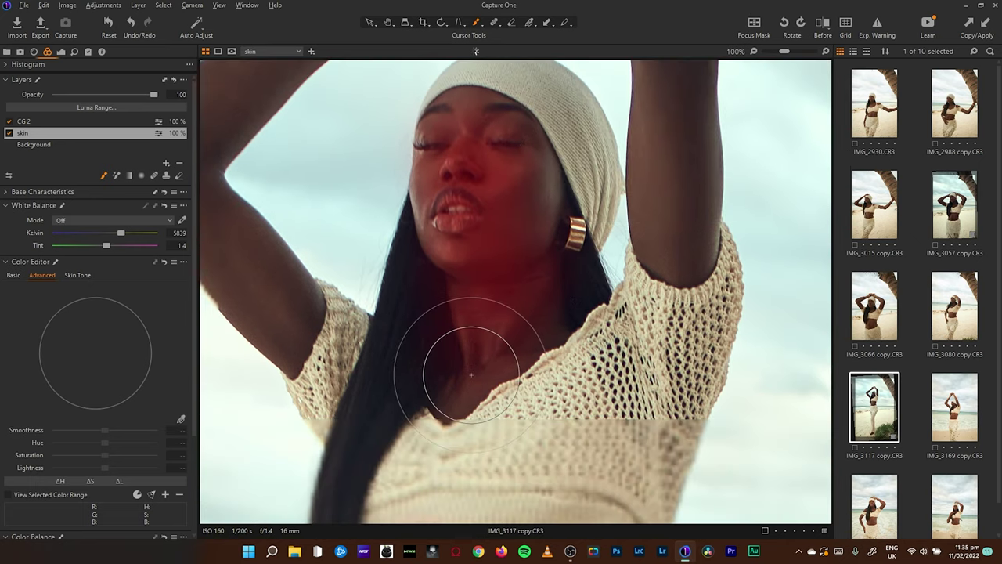
- Brush the skin layer's mask along both of the woman's raised arms and hands
{"action": "scroll", "coordinate": [459, 382], "scroll_direction": "up", "scroll_amount": 5}
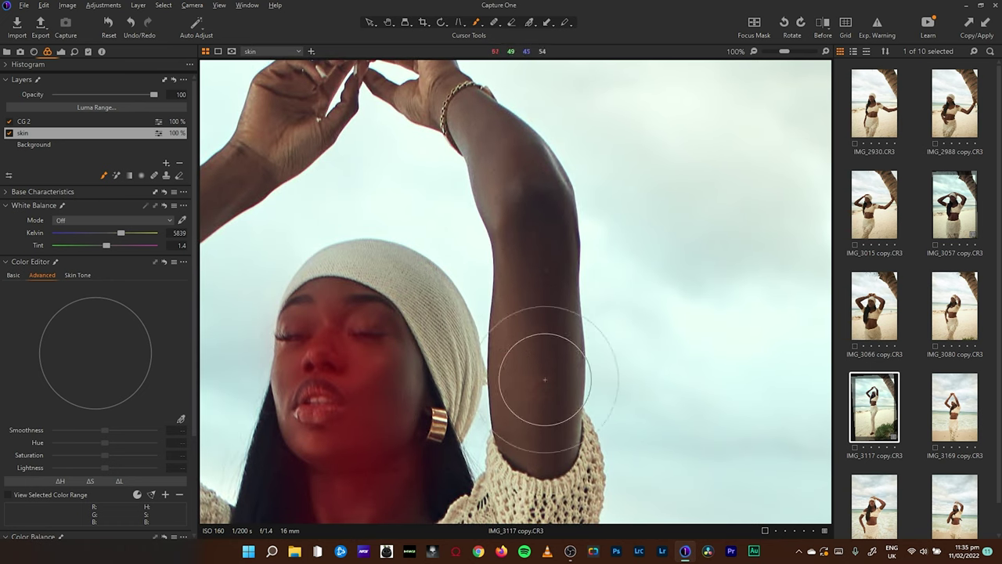
{"action": "mouse_move", "coordinate": [540, 413]}
{"action": "left_mouse_down"}
{"action": "mouse_move", "coordinate": [524, 327]}
{"action": "mouse_move", "coordinate": [525, 400]}
{"action": "mouse_move", "coordinate": [532, 365]}
{"action": "left_mouse_up"}
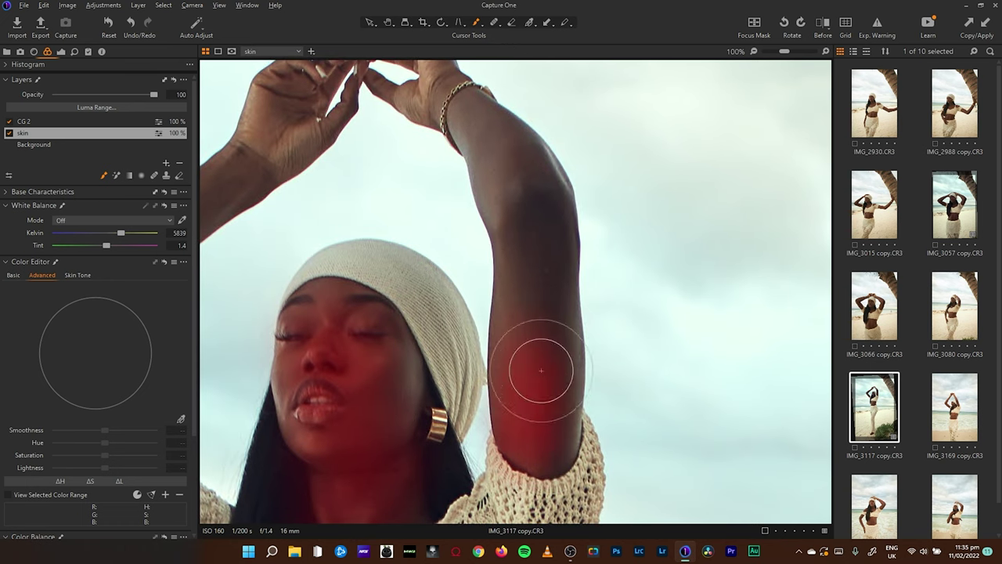
{"action": "mouse_move", "coordinate": [558, 246]}
{"action": "left_mouse_down"}
{"action": "mouse_move", "coordinate": [454, 92]}
{"action": "mouse_move", "coordinate": [433, 86]}
{"action": "mouse_move", "coordinate": [514, 168]}
{"action": "mouse_move", "coordinate": [522, 450]}
{"action": "left_mouse_up"}
{"action": "mouse_move", "coordinate": [285, 156]}
{"action": "left_mouse_down"}
{"action": "mouse_move", "coordinate": [559, 149]}
{"action": "mouse_move", "coordinate": [313, 313]}
{"action": "mouse_move", "coordinate": [279, 375]}
{"action": "mouse_move", "coordinate": [384, 475]}
{"action": "mouse_move", "coordinate": [415, 461]}
{"action": "mouse_move", "coordinate": [447, 369]}
{"action": "mouse_move", "coordinate": [409, 353]}
{"action": "mouse_move", "coordinate": [403, 196]}
{"action": "mouse_move", "coordinate": [331, 201]}
{"action": "left_mouse_up"}
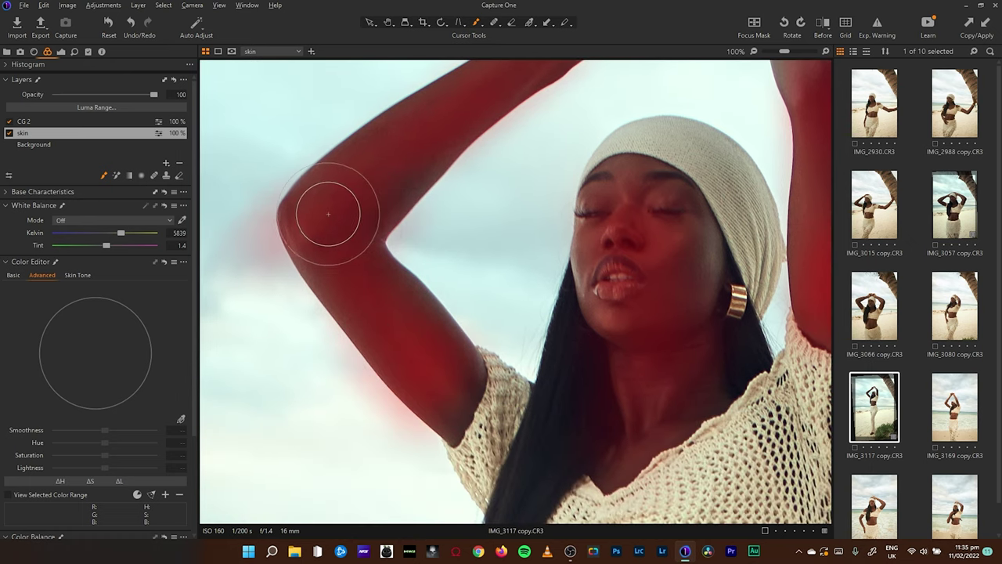
{"action": "mouse_move", "coordinate": [410, 261]}
{"action": "left_mouse_down"}
{"action": "mouse_move", "coordinate": [381, 412]}
{"action": "mouse_move", "coordinate": [372, 352]}
{"action": "mouse_move", "coordinate": [411, 334]}
{"action": "mouse_move", "coordinate": [423, 255]}
{"action": "mouse_move", "coordinate": [463, 256]}
{"action": "mouse_move", "coordinate": [398, 316]}
{"action": "mouse_move", "coordinate": [574, 217]}
{"action": "mouse_move", "coordinate": [564, 192]}
{"action": "mouse_move", "coordinate": [571, 188]}
{"action": "mouse_move", "coordinate": [546, 189]}
{"action": "mouse_move", "coordinate": [582, 235]}
{"action": "mouse_move", "coordinate": [542, 214]}
{"action": "mouse_move", "coordinate": [553, 202]}
{"action": "mouse_move", "coordinate": [587, 207]}
{"action": "mouse_move", "coordinate": [655, 267]}
{"action": "mouse_move", "coordinate": [681, 300]}
{"action": "mouse_move", "coordinate": [661, 330]}
{"action": "mouse_move", "coordinate": [699, 376]}
{"action": "mouse_move", "coordinate": [728, 374]}
{"action": "mouse_move", "coordinate": [703, 322]}
{"action": "mouse_move", "coordinate": [642, 324]}
{"action": "mouse_move", "coordinate": [664, 346]}
{"action": "mouse_move", "coordinate": [623, 313]}
{"action": "mouse_move", "coordinate": [584, 257]}
{"action": "mouse_move", "coordinate": [633, 340]}
{"action": "mouse_move", "coordinate": [586, 189]}
{"action": "mouse_move", "coordinate": [555, 164]}
{"action": "mouse_move", "coordinate": [663, 303]}
{"action": "left_mouse_up"}
- Fill the remaining skin mask gaps on the face and neck, and compare the whole photo with the skin layer off and on
{"action": "scroll", "coordinate": [651, 213], "scroll_direction": "down", "scroll_amount": 3}
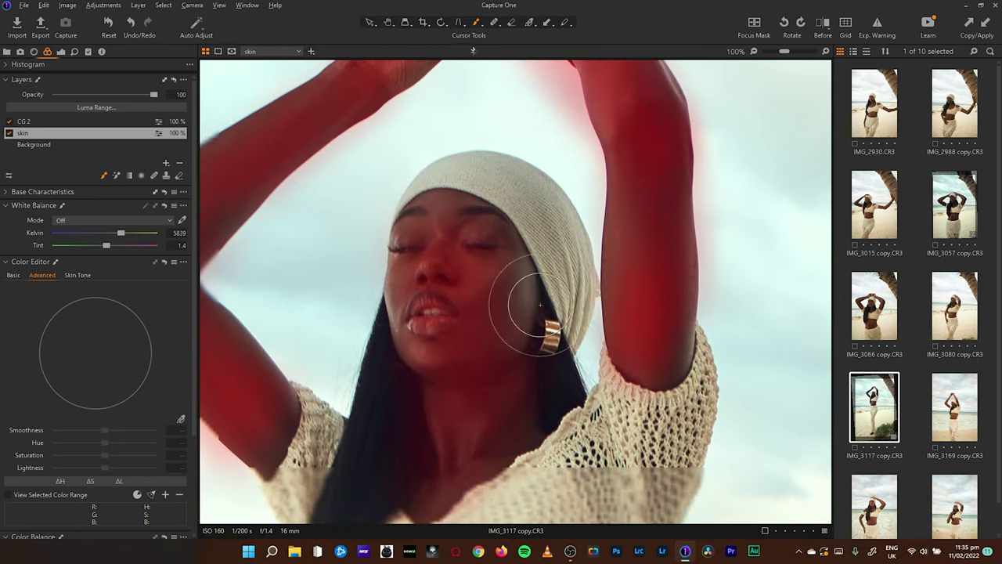
{"action": "left_click_drag", "start_coordinate": [510, 281], "coordinate": [435, 228]}
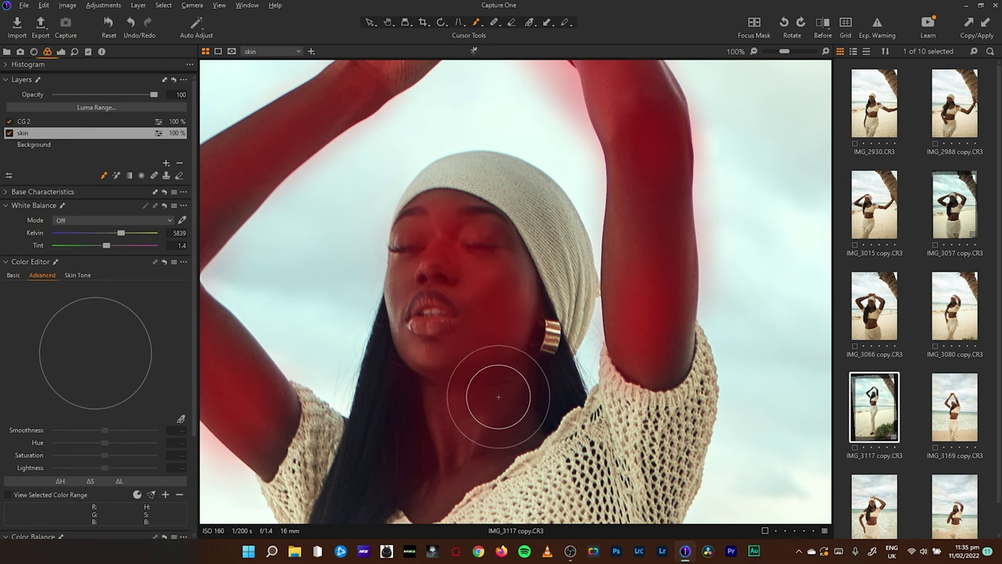
{"action": "left_click_drag", "start_coordinate": [486, 413], "coordinate": [516, 311]}
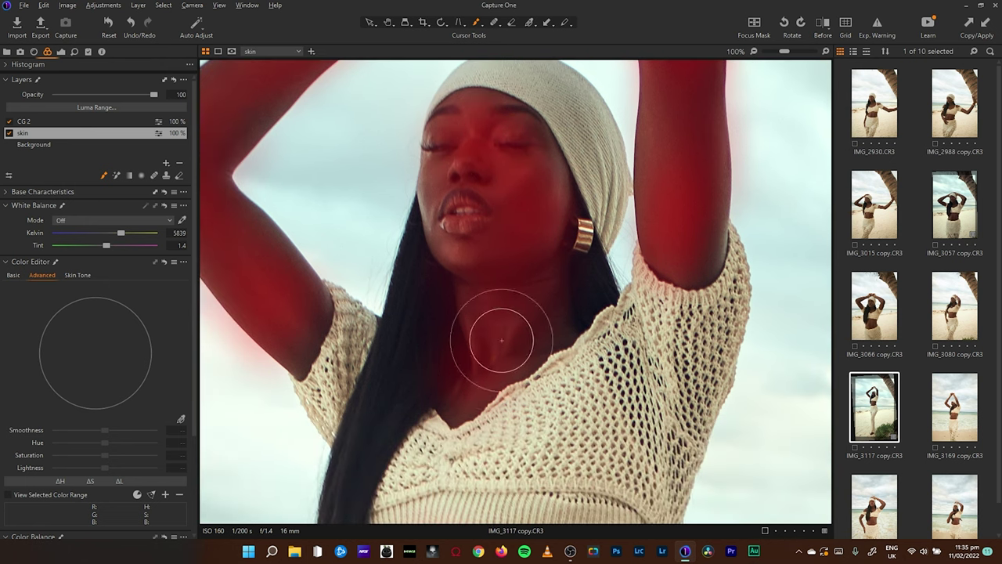
{"action": "key", "text": "ctrl+0"}
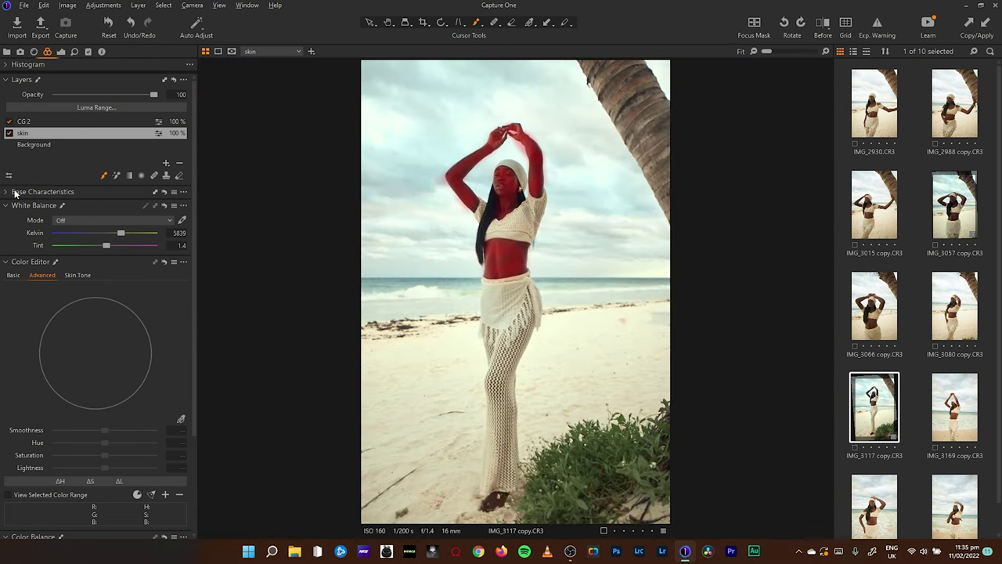
{"action": "left_click", "coordinate": [9, 134]}
{"action": "left_click", "coordinate": [9, 134]}
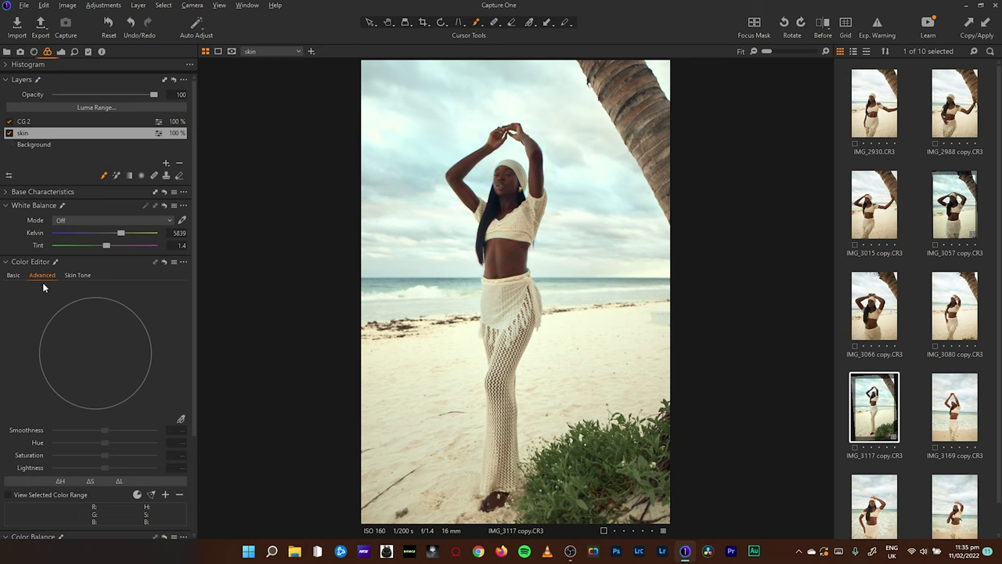
- Set the skin layer's Skin Tone saturation to 15.3 and compare the result in the split Before/After view
{"action": "left_click", "coordinate": [73, 275]}
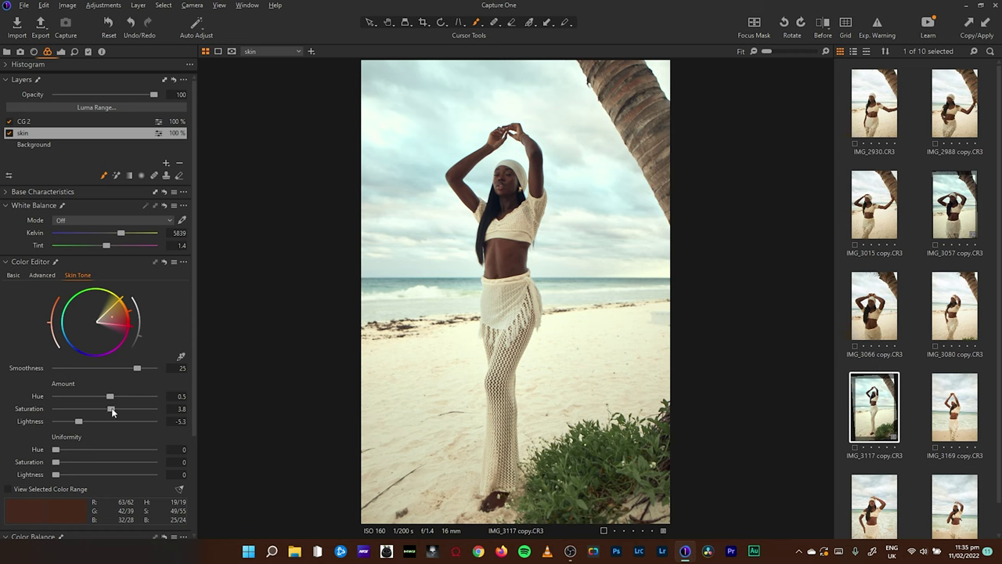
{"action": "left_click_drag", "start_coordinate": [123, 409], "coordinate": [128, 411]}
{"action": "left_click", "coordinate": [822, 24]}
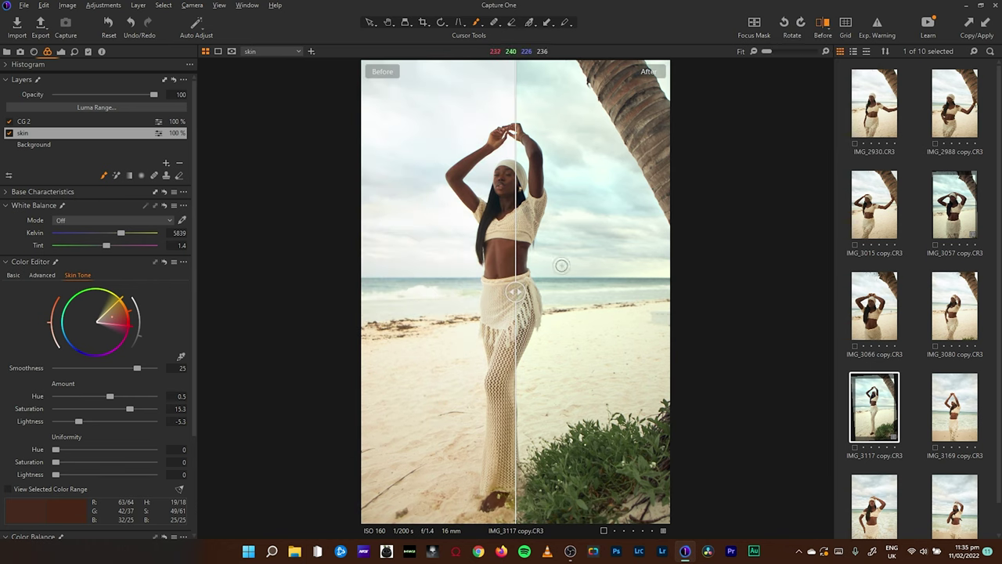
- Adjust the CG 2 layer's highlight saturation and lightness in the 3-way Color Balance, and check the result in the split Before/After view
{"action": "left_click_drag", "start_coordinate": [515, 292], "coordinate": [461, 280]}
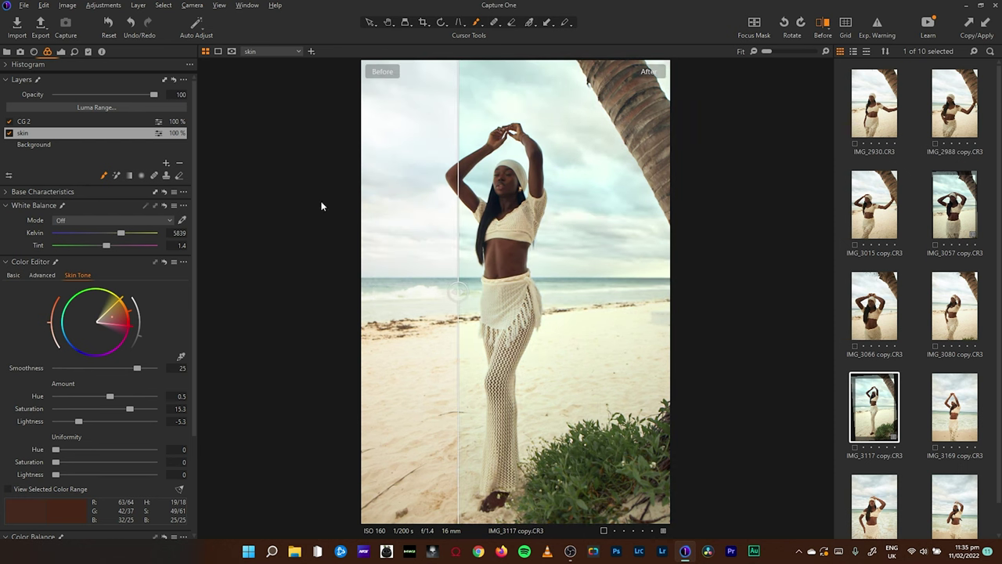
{"action": "left_click", "coordinate": [26, 123]}
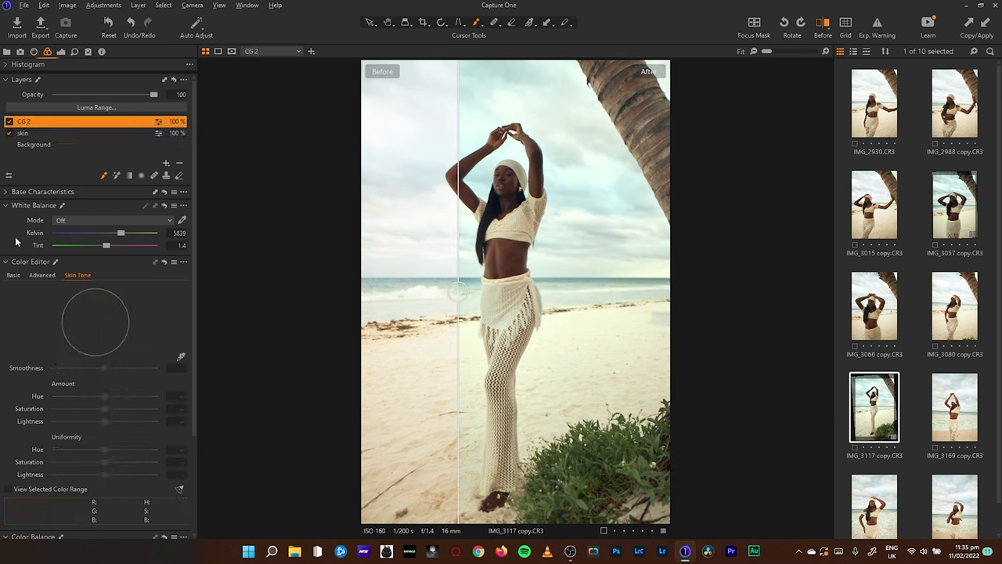
{"action": "left_click", "coordinate": [6, 261]}
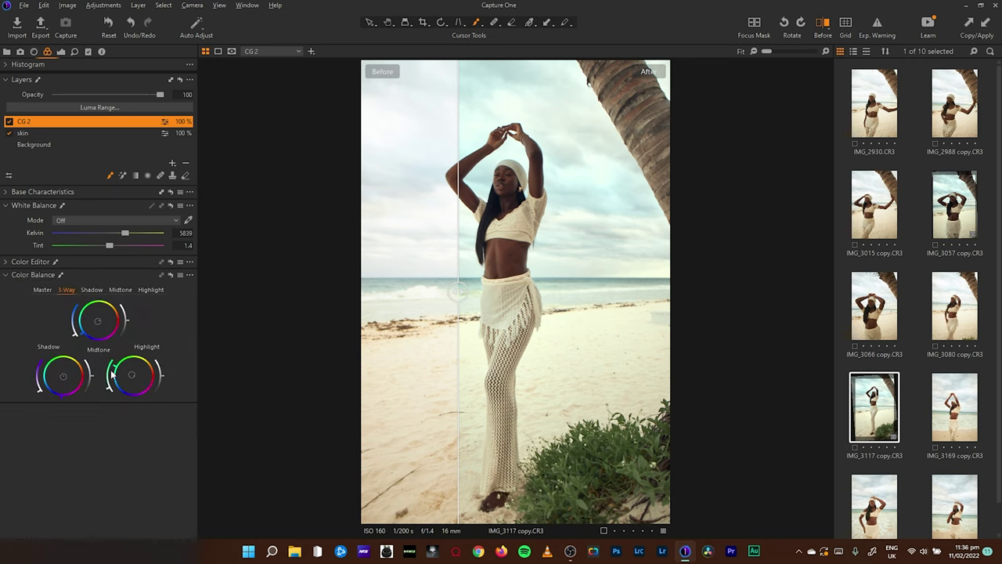
{"action": "left_click_drag", "start_coordinate": [112, 370], "coordinate": [109, 391]}
{"action": "left_click_drag", "start_coordinate": [461, 299], "coordinate": [240, 314]}
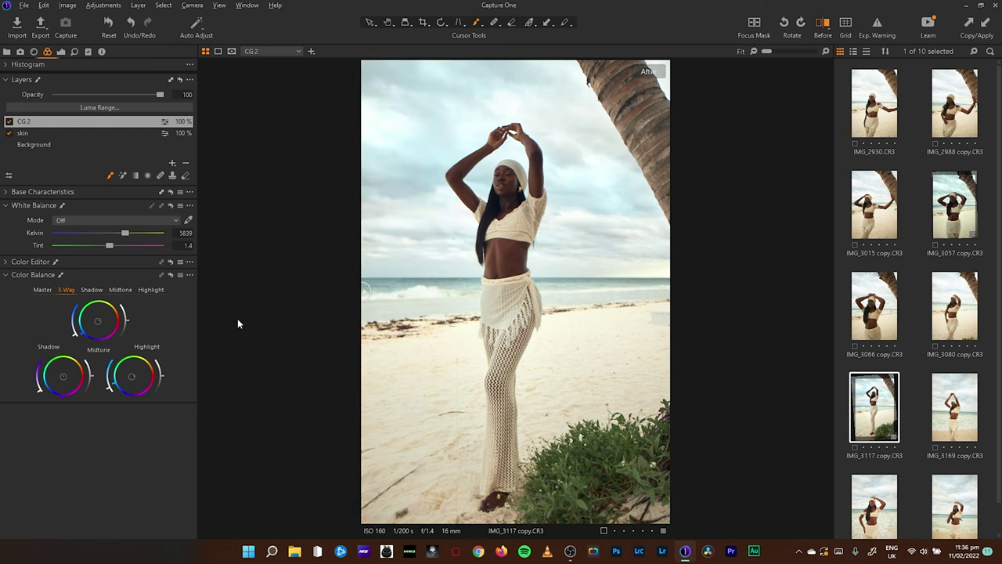
{"action": "mouse_move", "coordinate": [115, 379]}
{"action": "left_mouse_down"}
{"action": "mouse_move", "coordinate": [156, 353]}
{"action": "mouse_move", "coordinate": [90, 391]}
{"action": "mouse_move", "coordinate": [130, 344]}
{"action": "mouse_move", "coordinate": [103, 372]}
{"action": "left_mouse_up"}
{"action": "mouse_move", "coordinate": [161, 376]}
{"action": "left_mouse_down"}
{"action": "mouse_move", "coordinate": [165, 387]}
{"action": "mouse_move", "coordinate": [169, 376]}
{"action": "left_mouse_up"}
{"action": "left_click_drag", "start_coordinate": [368, 291], "coordinate": [162, 264]}
- Set the Background layer's green range to saturation 6 and lightness 27.7 in the basic Color Editor
{"action": "left_click", "coordinate": [7, 264]}
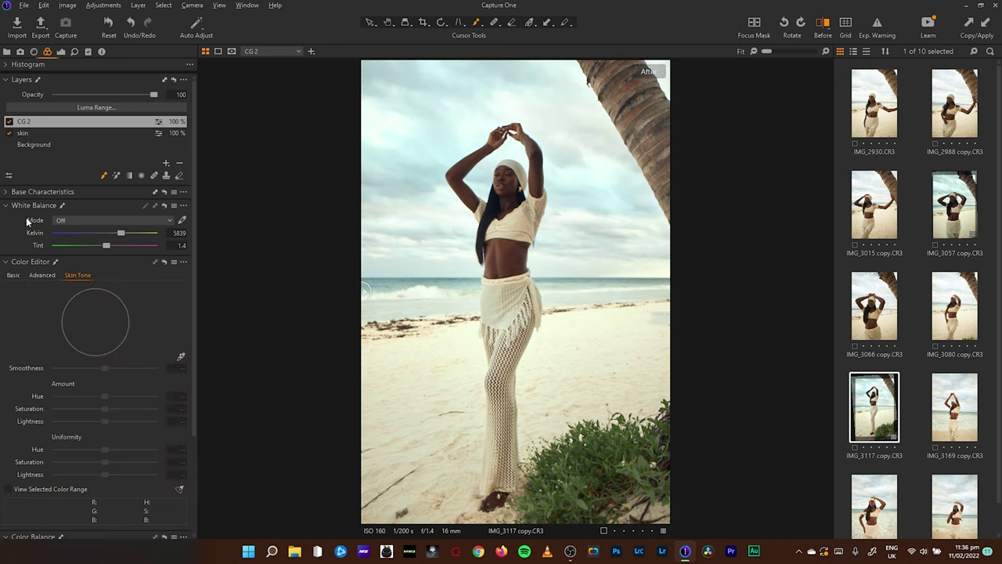
{"action": "left_click", "coordinate": [32, 144]}
{"action": "left_click", "coordinate": [13, 275]}
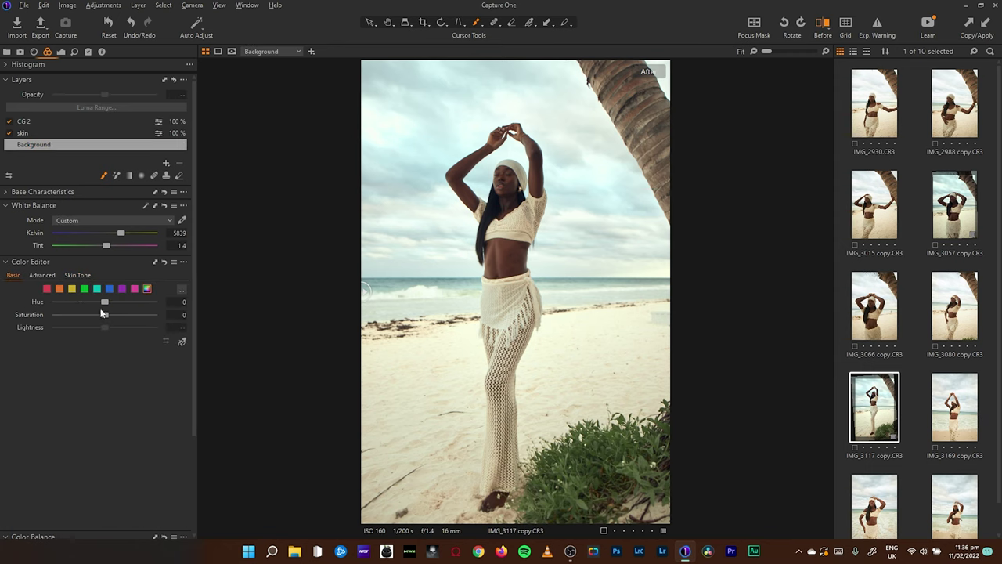
{"action": "left_click", "coordinate": [85, 289]}
{"action": "left_click_drag", "start_coordinate": [100, 316], "coordinate": [131, 327]}
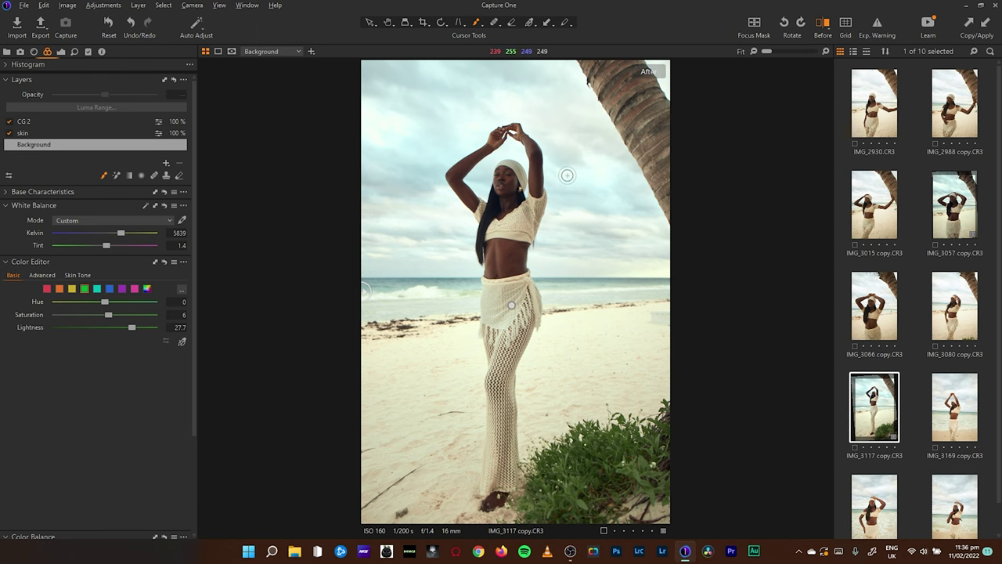
- Compare the portrait side by side with IMG_3057 copy.CR3, and examine that photo alone in the split Before/After view
{"action": "left_click", "coordinate": [967, 219], "text": "ctrl"}
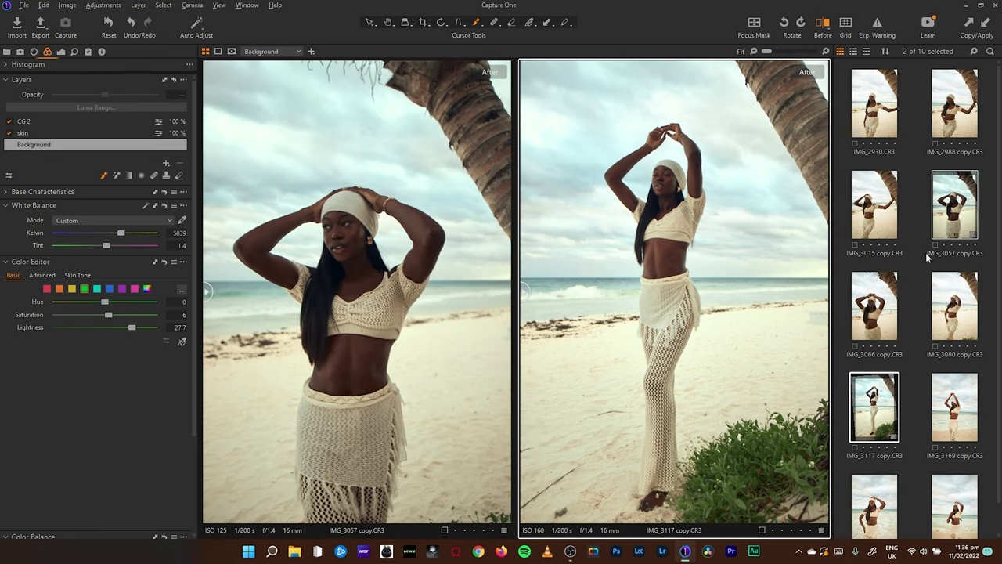
{"action": "key", "text": "ctrl+d"}
{"action": "left_click", "coordinate": [962, 225]}
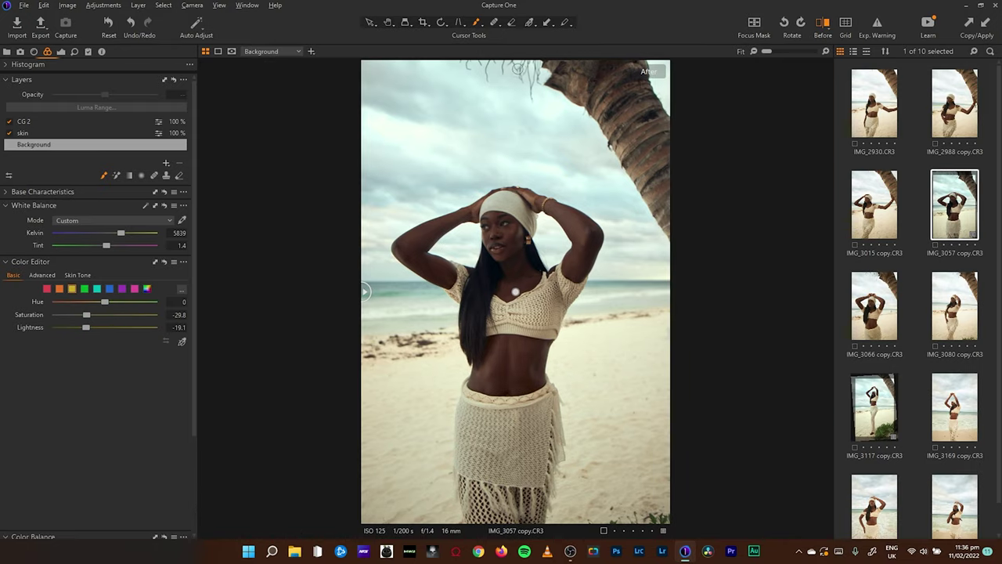
{"action": "left_click", "coordinate": [824, 25]}
{"action": "left_click", "coordinate": [823, 25]}
{"action": "left_click_drag", "start_coordinate": [531, 278], "coordinate": [289, 335]}
- Apply the copied adjustments to IMG_3015 copy.CR3 and erase the mask carried over on its skin layer
{"action": "left_click", "coordinate": [875, 213]}
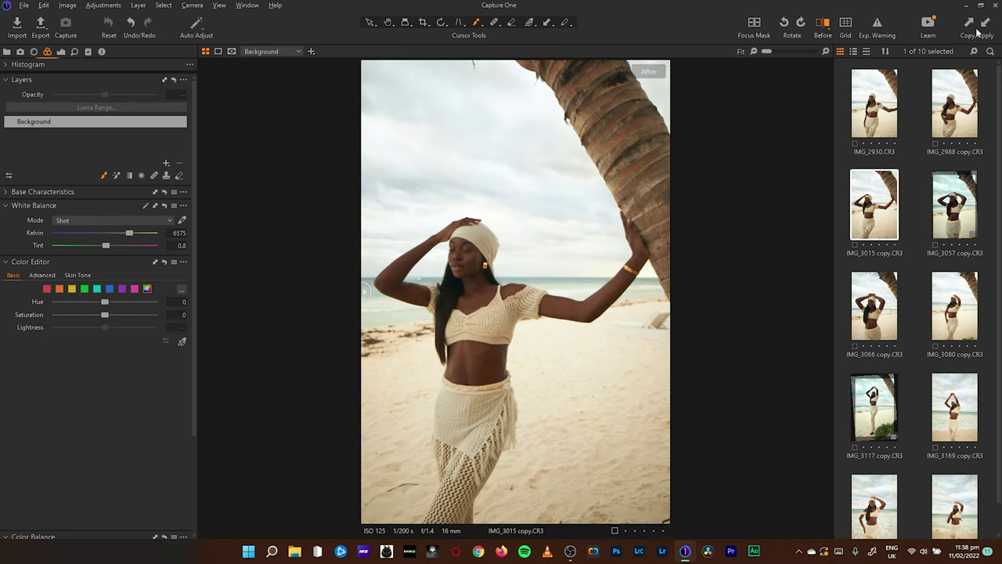
{"action": "left_click", "coordinate": [985, 24]}
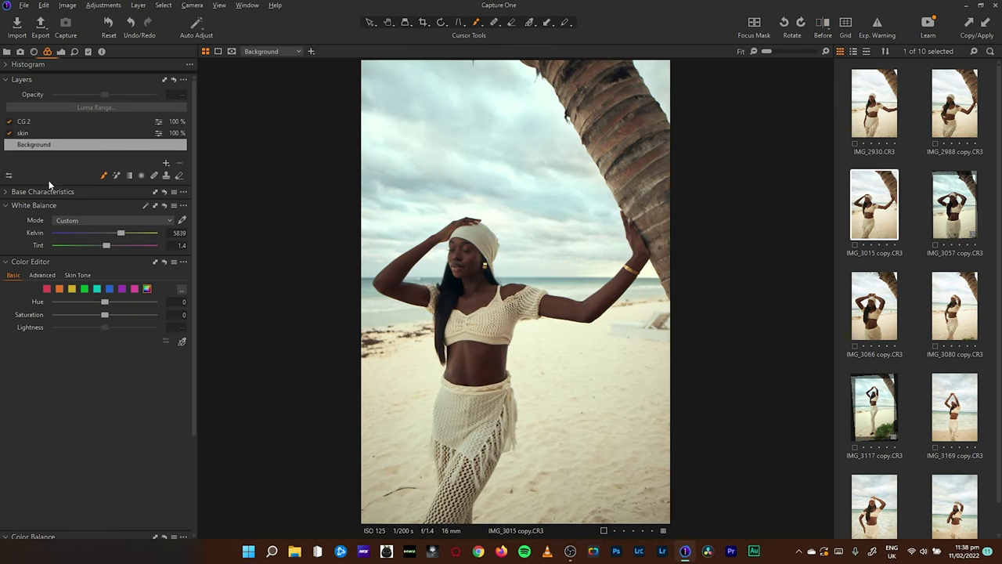
{"action": "left_click", "coordinate": [41, 133]}
{"action": "key", "text": "e"}
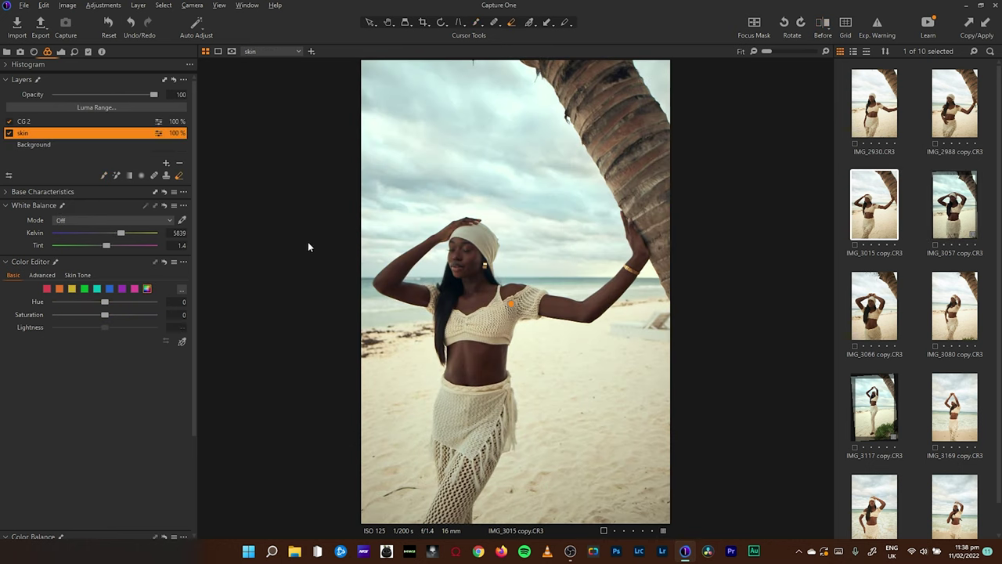
{"action": "mouse_move", "coordinate": [446, 320]}
{"action": "left_mouse_down"}
{"action": "mouse_move", "coordinate": [572, 329]}
{"action": "mouse_move", "coordinate": [587, 298]}
{"action": "mouse_move", "coordinate": [451, 263]}
{"action": "mouse_move", "coordinate": [575, 239]}
{"action": "mouse_move", "coordinate": [502, 392]}
{"action": "mouse_move", "coordinate": [548, 358]}
{"action": "mouse_move", "coordinate": [510, 86]}
{"action": "mouse_move", "coordinate": [400, 121]}
{"action": "left_mouse_up"}
- Brush a new skin layer mask over the woman's arms in IMG_3015 copy.CR3
{"action": "key", "text": "b"}
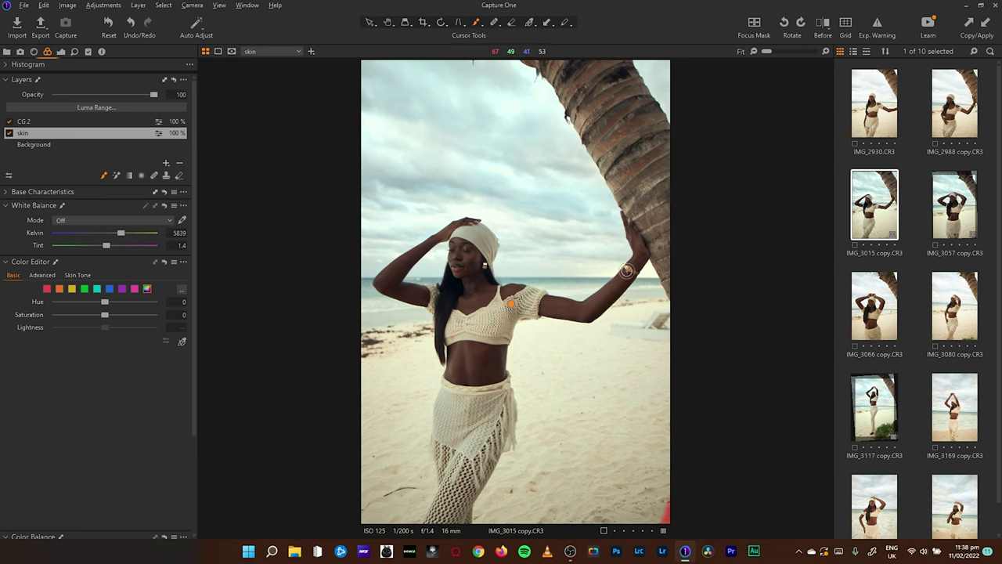
{"action": "mouse_move", "coordinate": [632, 253]}
{"action": "left_mouse_down"}
{"action": "mouse_move", "coordinate": [597, 307]}
{"action": "mouse_move", "coordinate": [650, 250]}
{"action": "mouse_move", "coordinate": [582, 316]}
{"action": "mouse_move", "coordinate": [560, 305]}
{"action": "mouse_move", "coordinate": [552, 312]}
{"action": "mouse_move", "coordinate": [579, 312]}
{"action": "mouse_move", "coordinate": [592, 299]}
{"action": "mouse_move", "coordinate": [505, 288]}
{"action": "mouse_move", "coordinate": [514, 290]}
{"action": "mouse_move", "coordinate": [476, 308]}
{"action": "mouse_move", "coordinate": [453, 303]}
{"action": "mouse_move", "coordinate": [512, 294]}
{"action": "mouse_move", "coordinate": [477, 287]}
{"action": "mouse_move", "coordinate": [451, 249]}
{"action": "mouse_move", "coordinate": [460, 279]}
{"action": "mouse_move", "coordinate": [476, 269]}
{"action": "mouse_move", "coordinate": [435, 246]}
{"action": "mouse_move", "coordinate": [444, 230]}
{"action": "mouse_move", "coordinate": [384, 278]}
{"action": "mouse_move", "coordinate": [432, 296]}
{"action": "mouse_move", "coordinate": [406, 294]}
{"action": "left_mouse_up"}
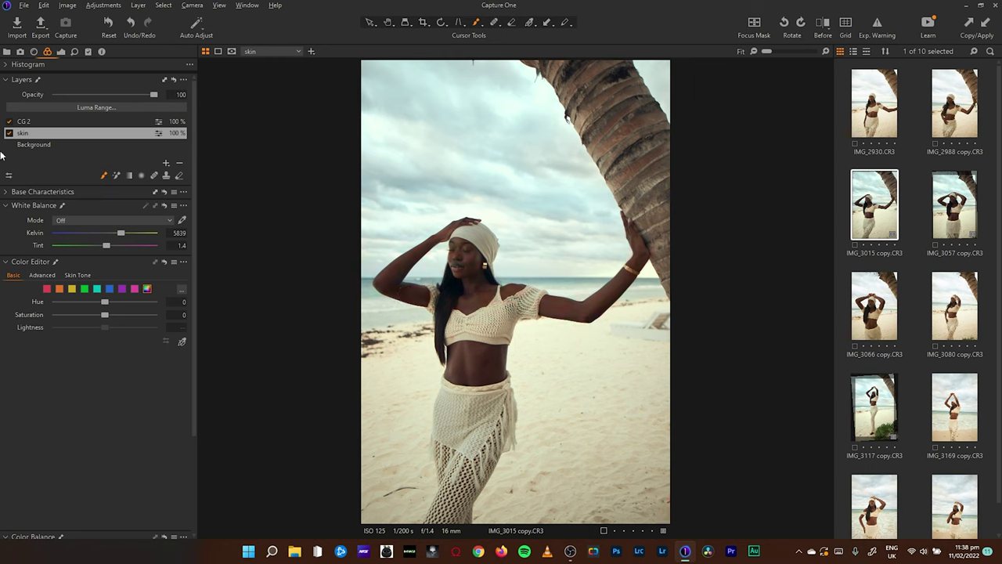